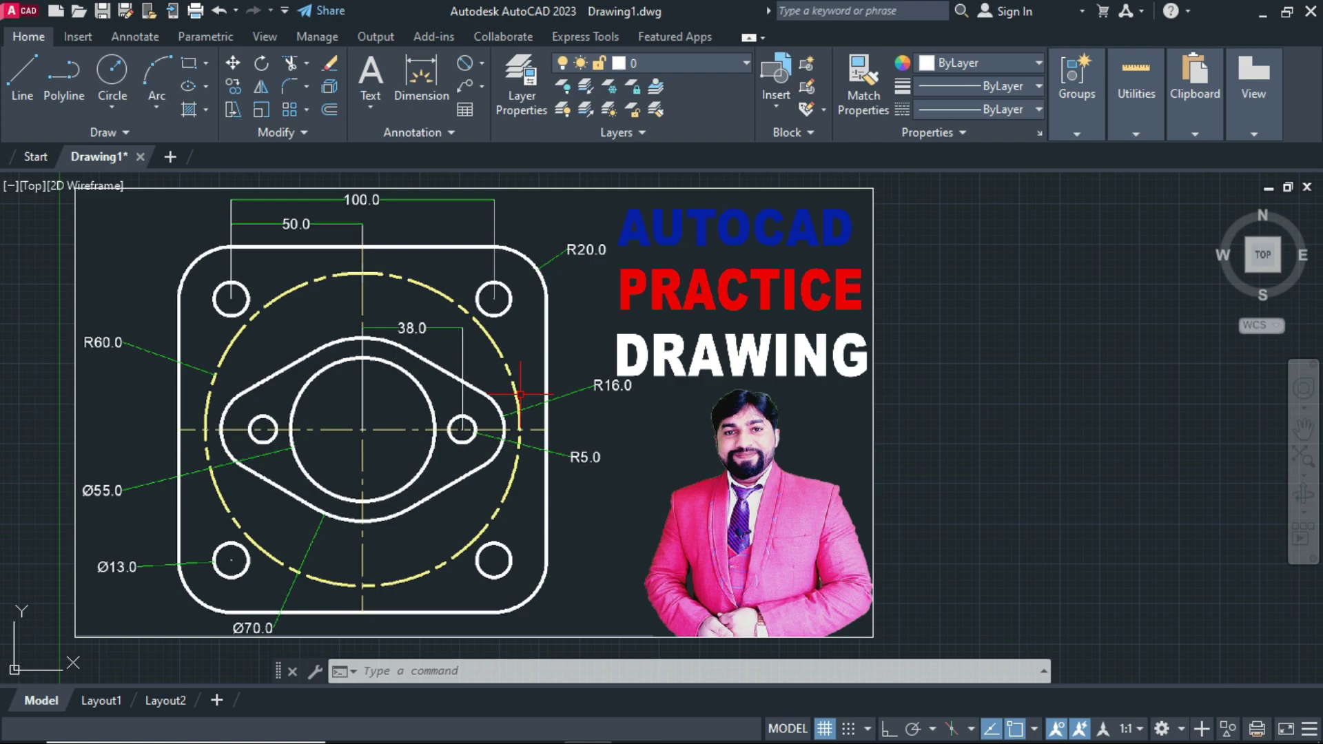
# Start attaching the AUTOCAD DRAWING 4 image from the Insert tab, then cancel the attach
pyautogui.click(84, 42)
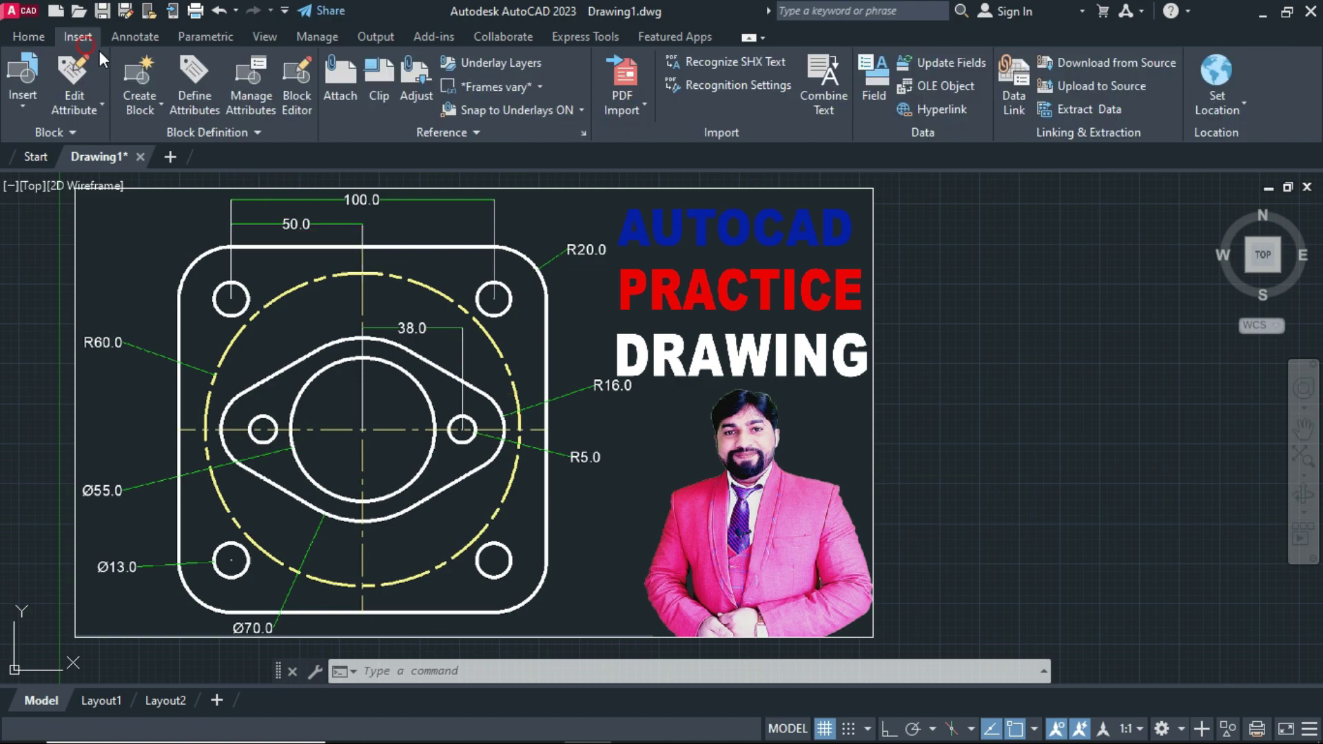
pyautogui.click(337, 102)
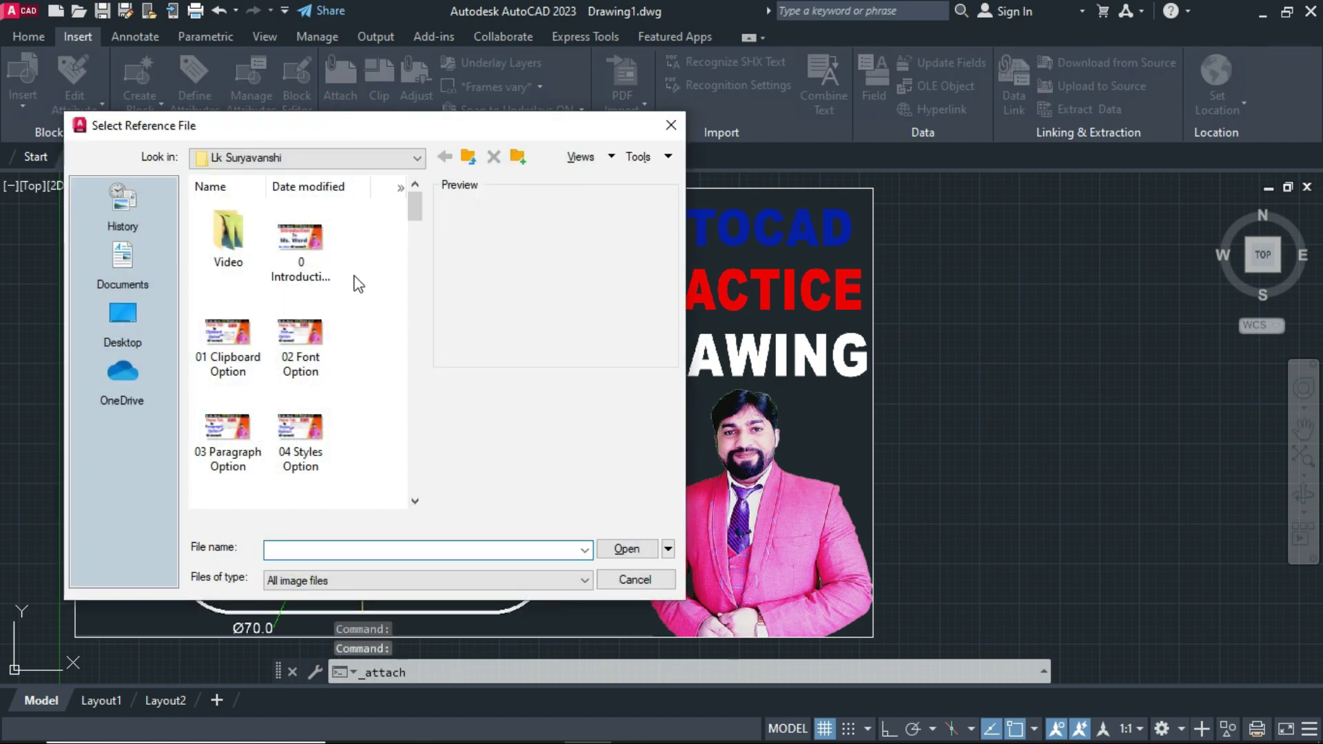
pyautogui.moveTo(411, 205); pyautogui.dragTo(414, 295)
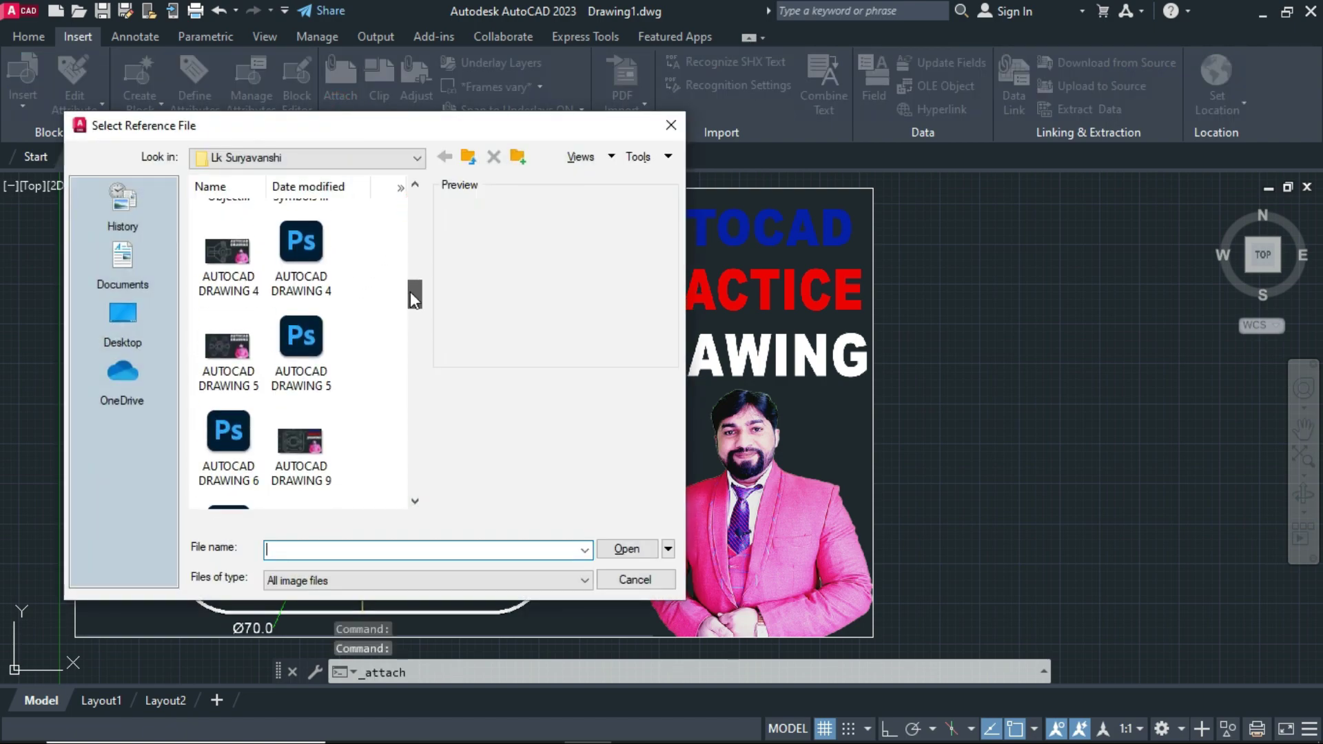
pyautogui.click(246, 265)
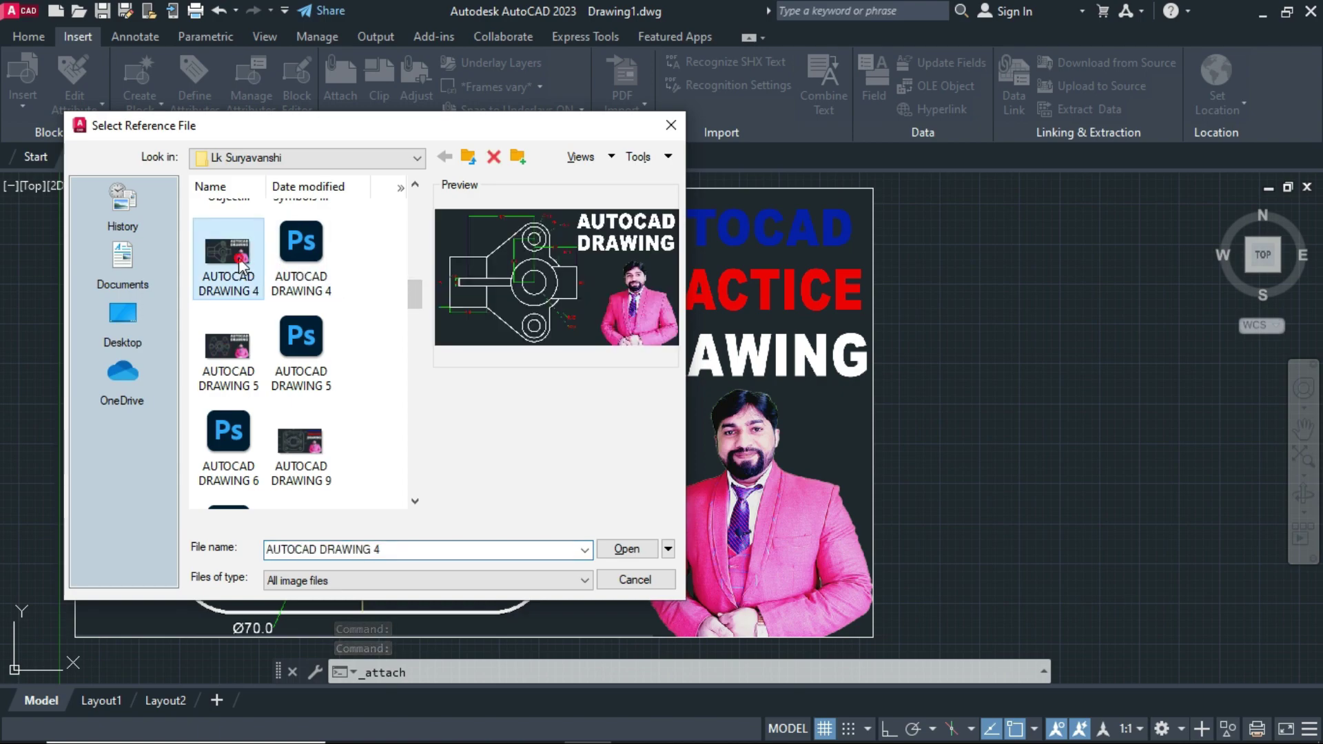
pyautogui.click(623, 550)
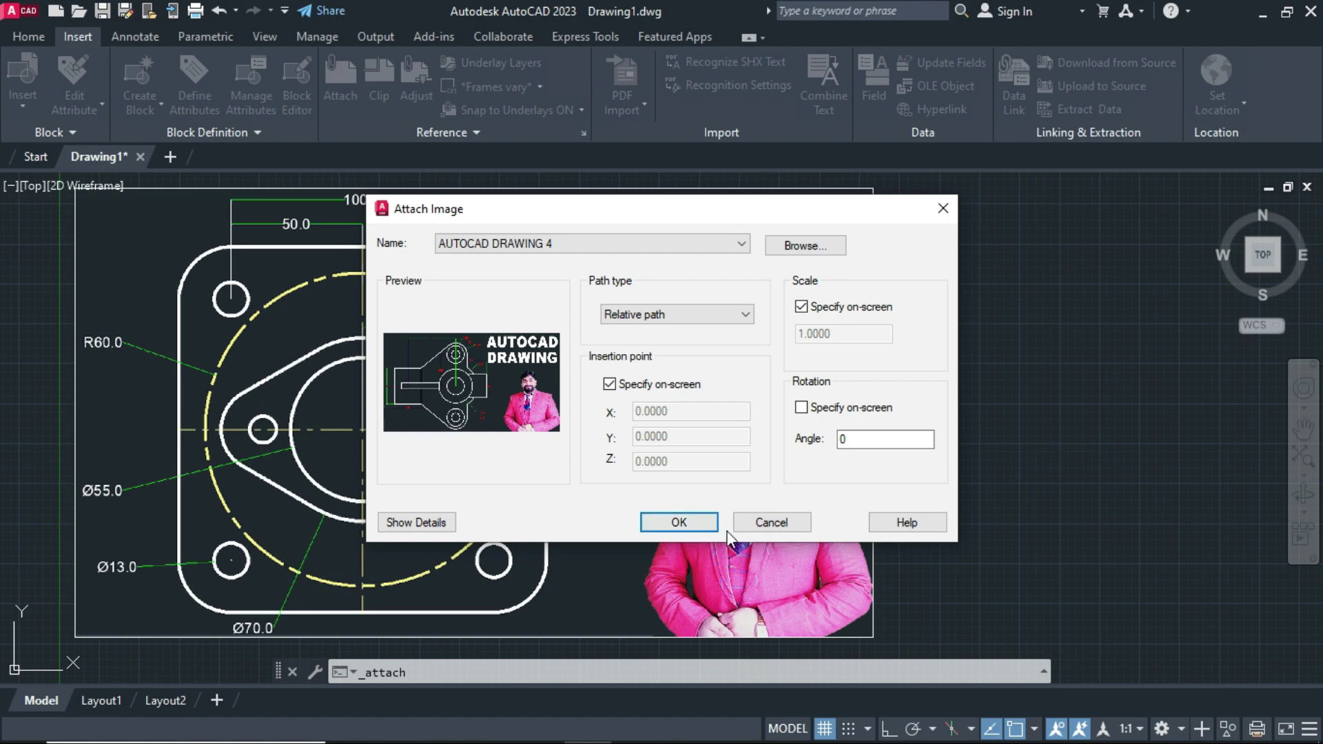
pyautogui.click(766, 526)
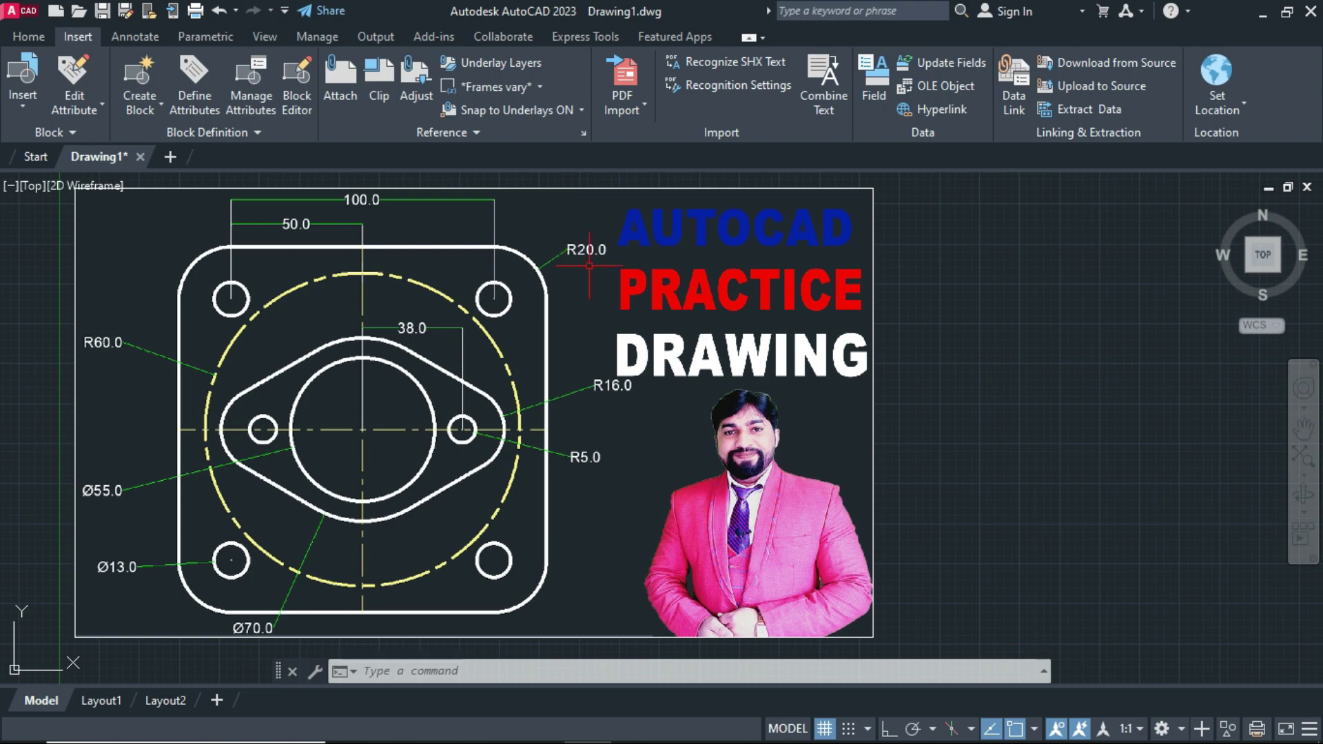
# Return to the Home tab and pan to clear space right of the reference picture
pyautogui.moveTo(1116, 441); pyautogui.dragTo(937, 448, button='middle')
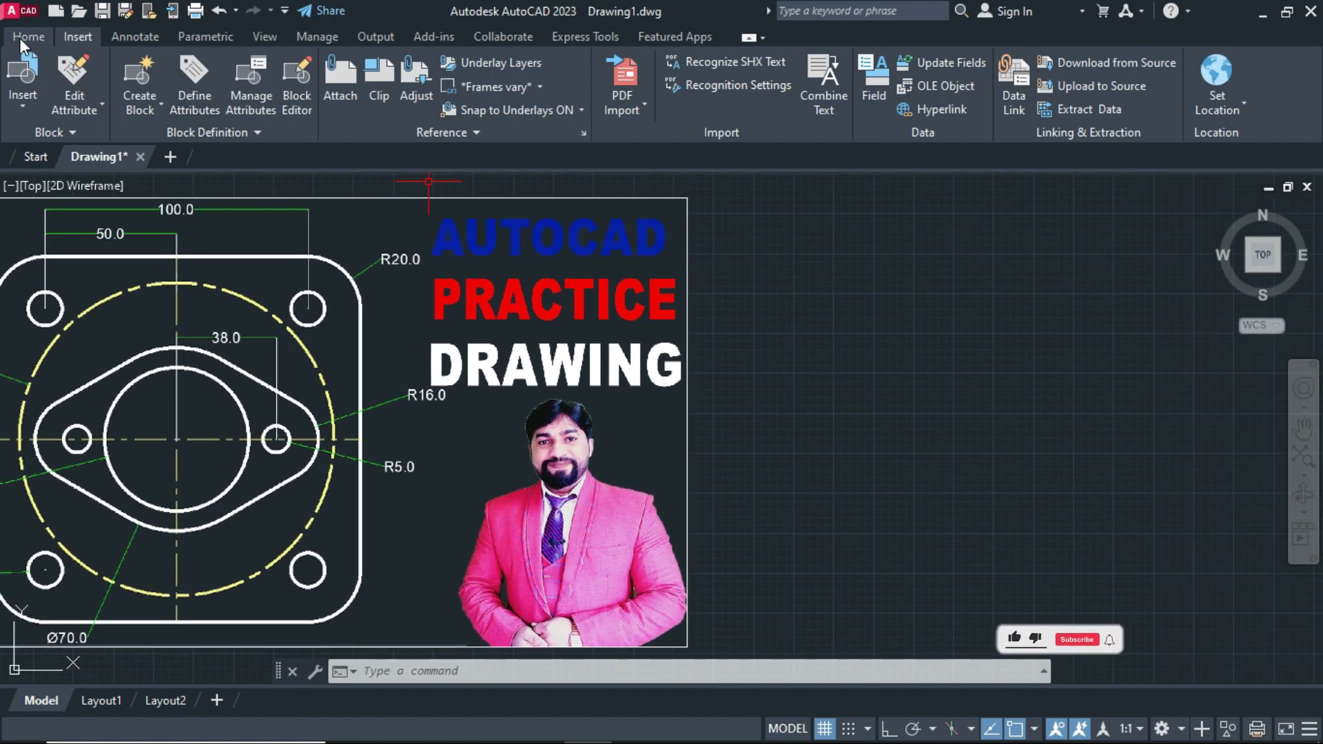
pyautogui.click(20, 37)
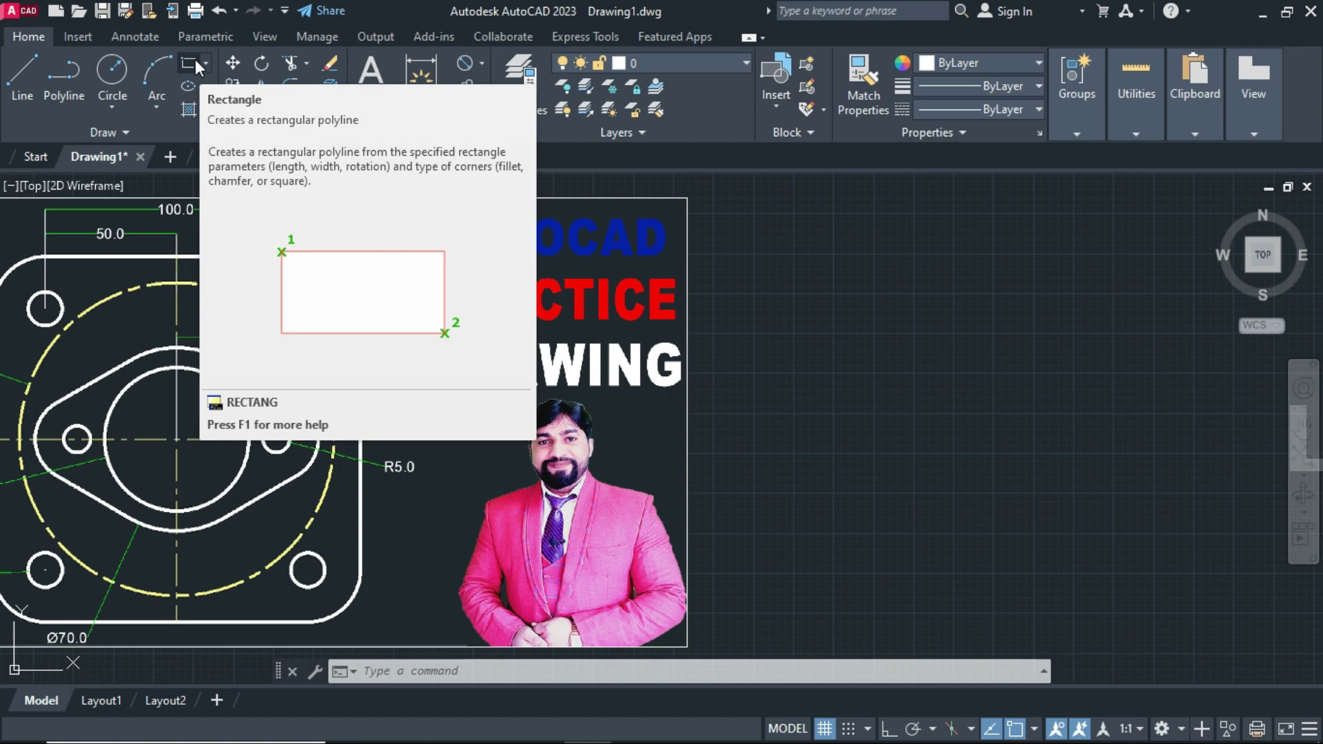
pyautogui.scroll(-3, 939, 485)
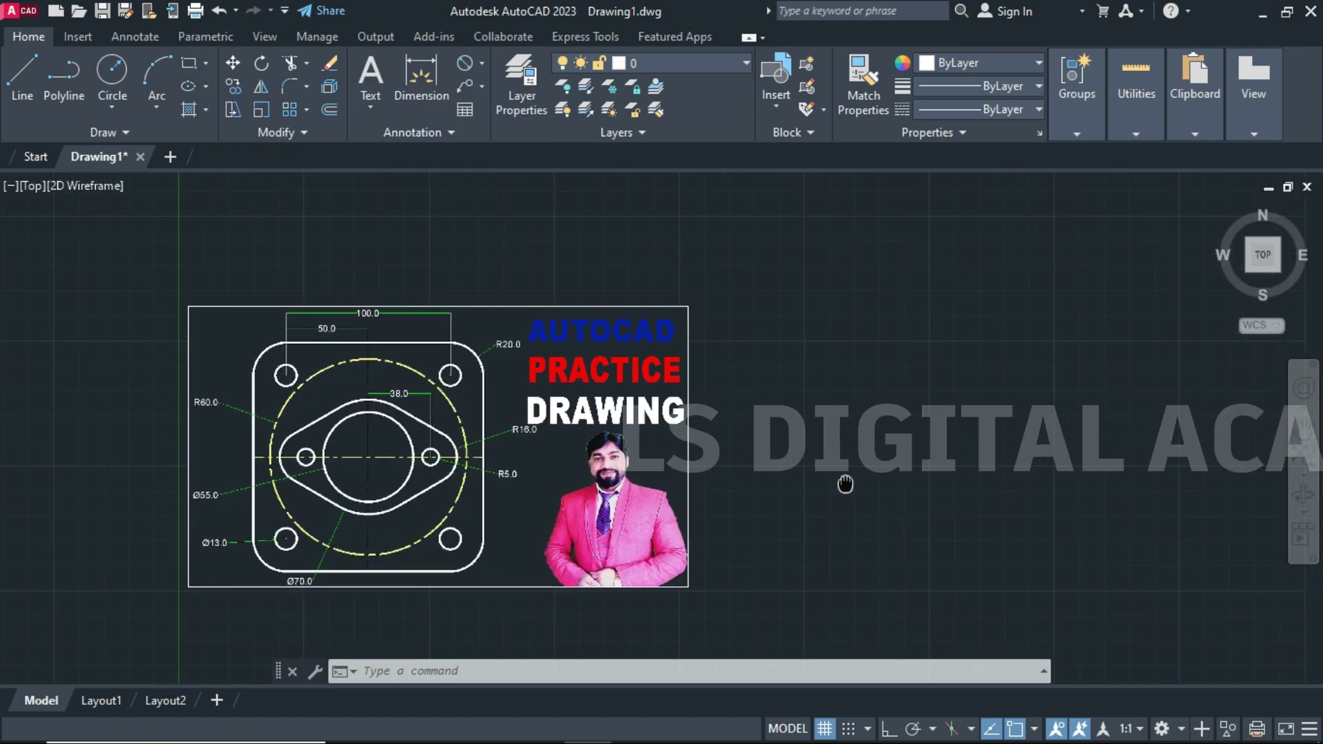
pyautogui.moveTo(845, 482)
pyautogui.mouseDown(button='middle')
pyautogui.moveTo(738, 499)
pyautogui.moveTo(731, 485)
pyautogui.mouseUp(button='middle')
pyautogui.scroll(2, 810, 505)
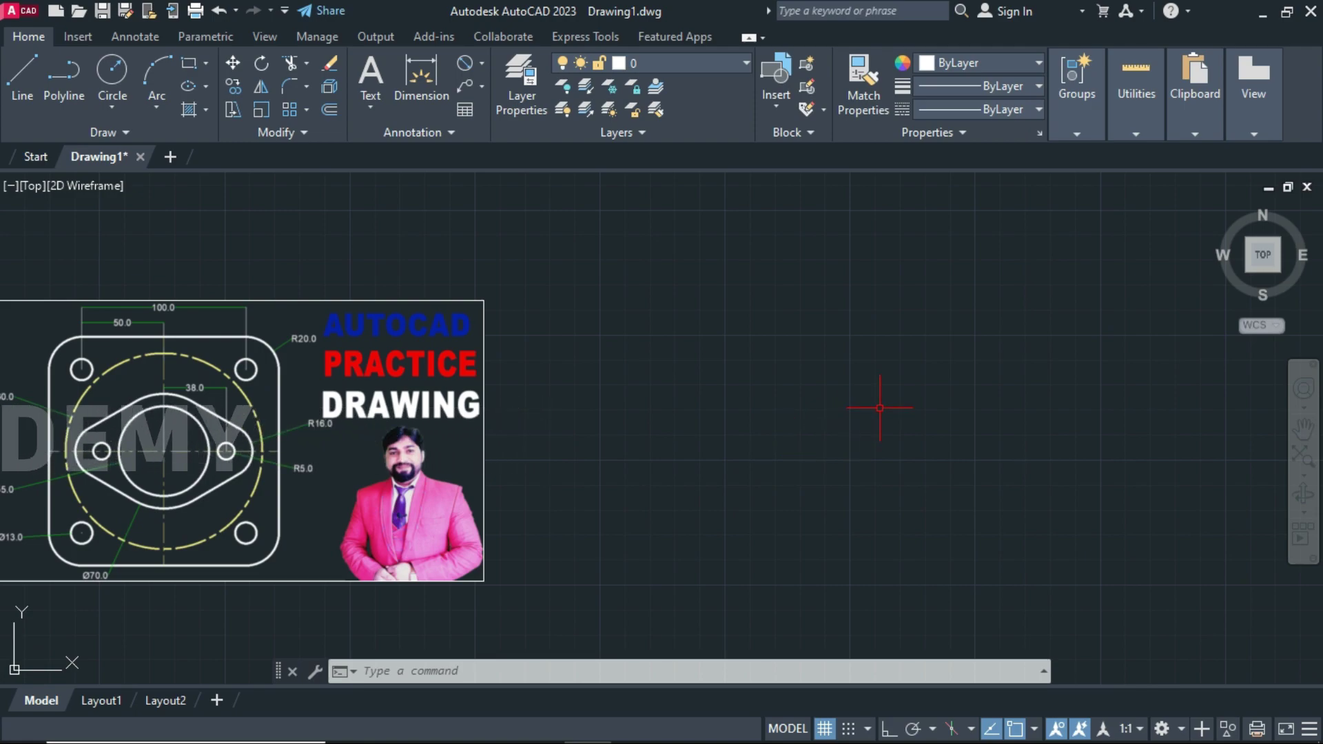
# Draw a 140 × 140 rectangle with 20-radius filleted corners beside the picture
pyautogui.write('REC')
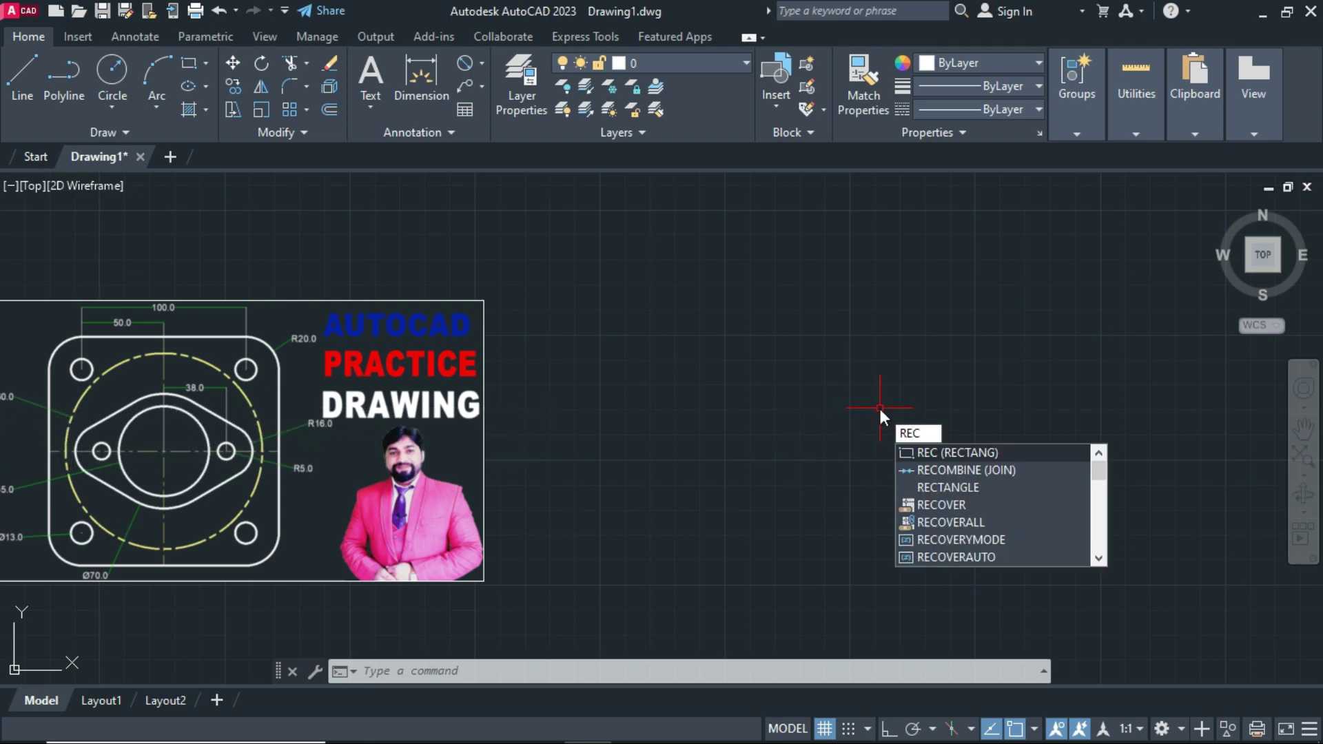
pyautogui.press('Return')
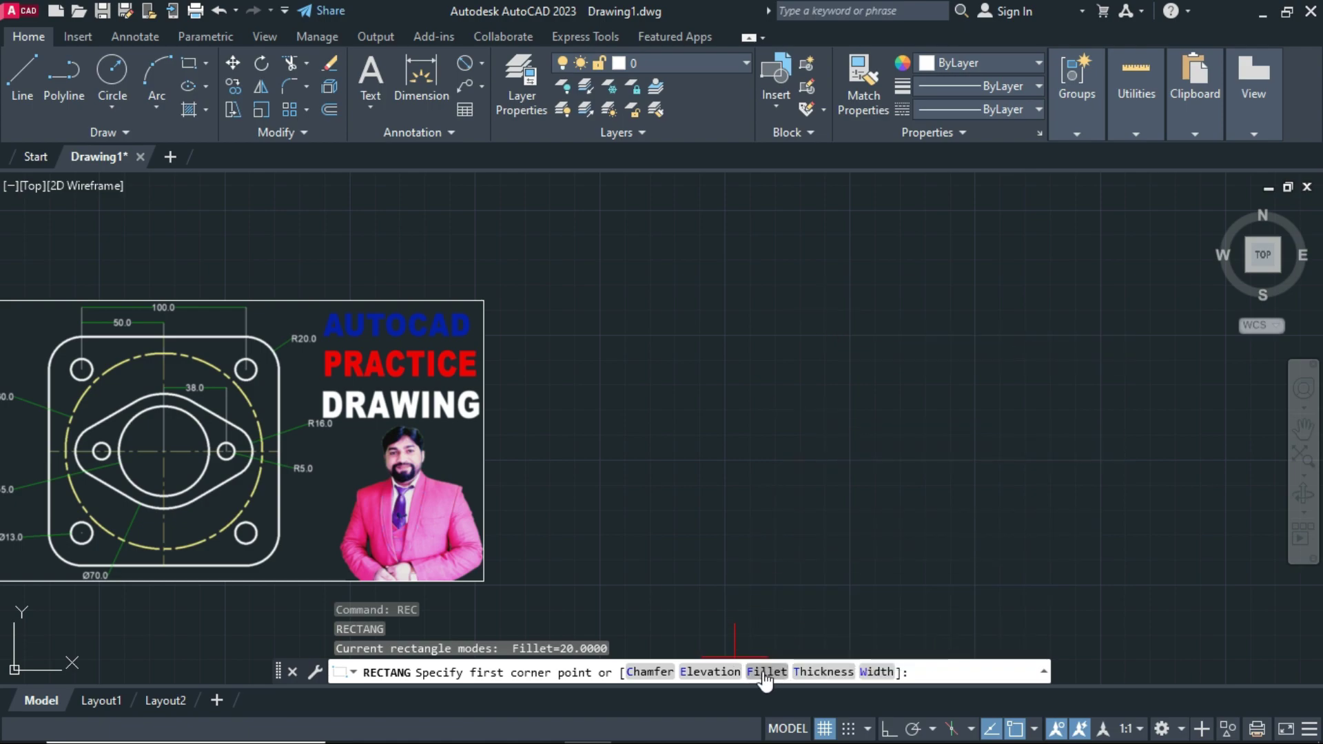
pyautogui.click(764, 674)
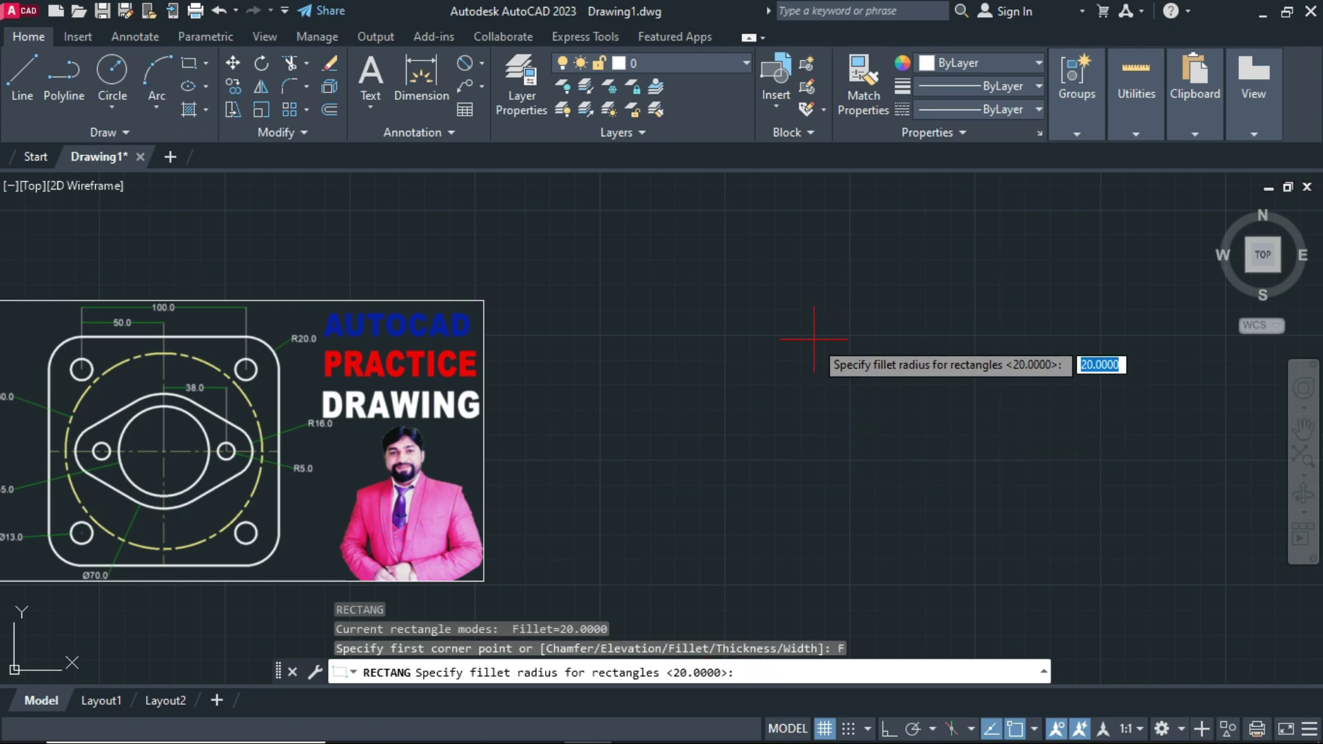
pyautogui.write('20')
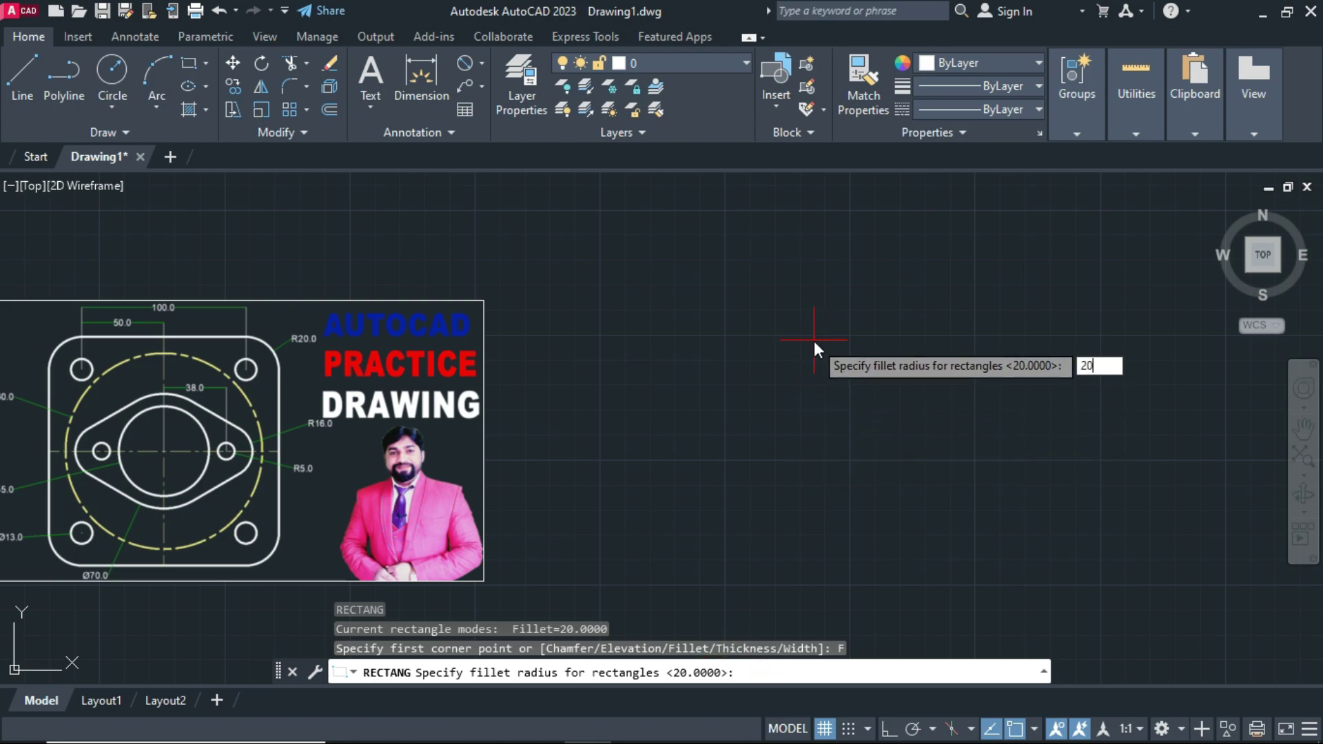
pyautogui.press('Return')
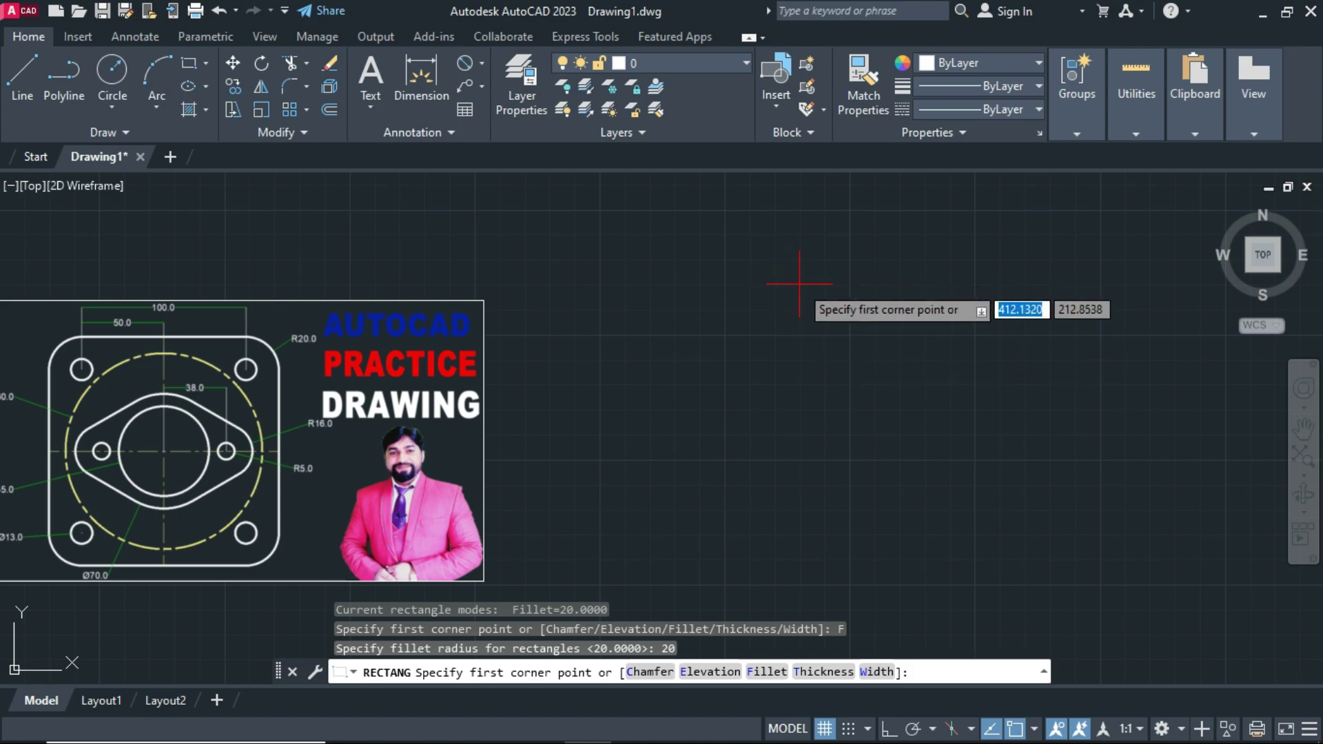
pyautogui.click(799, 285)
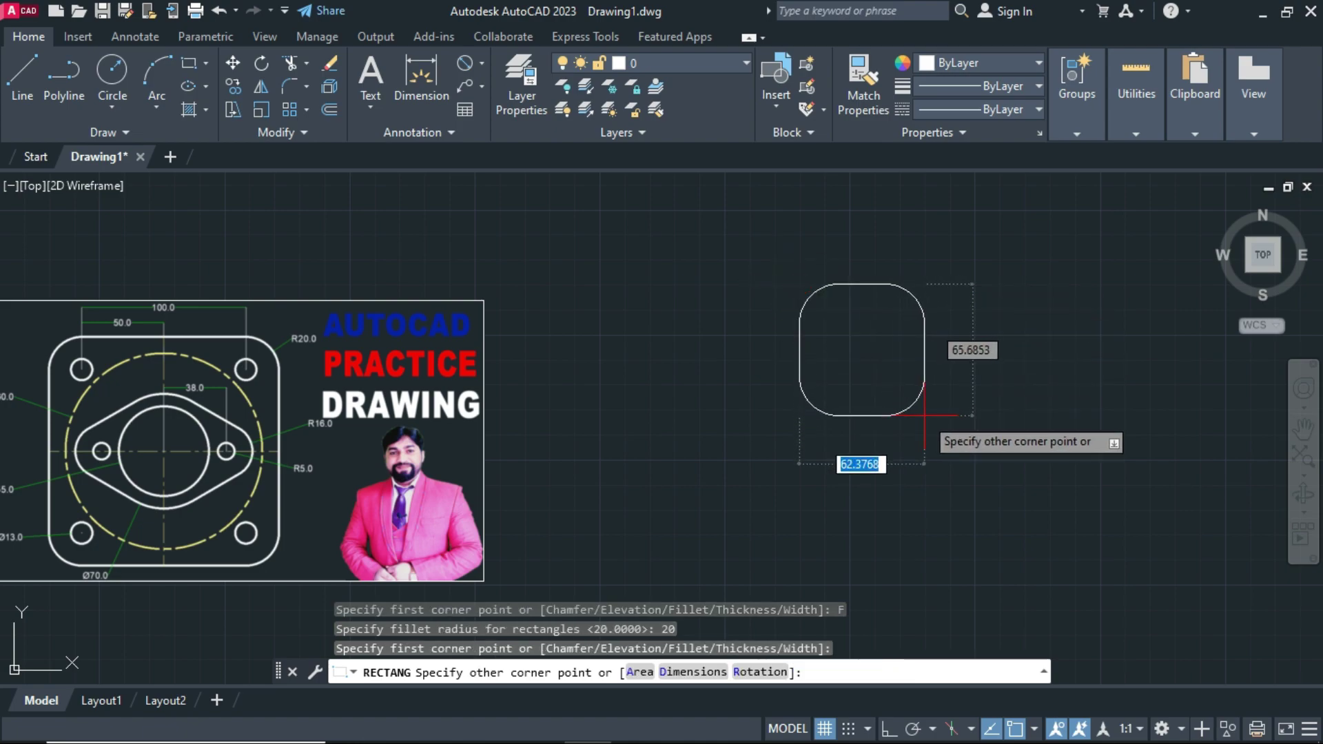
pyautogui.write('14')
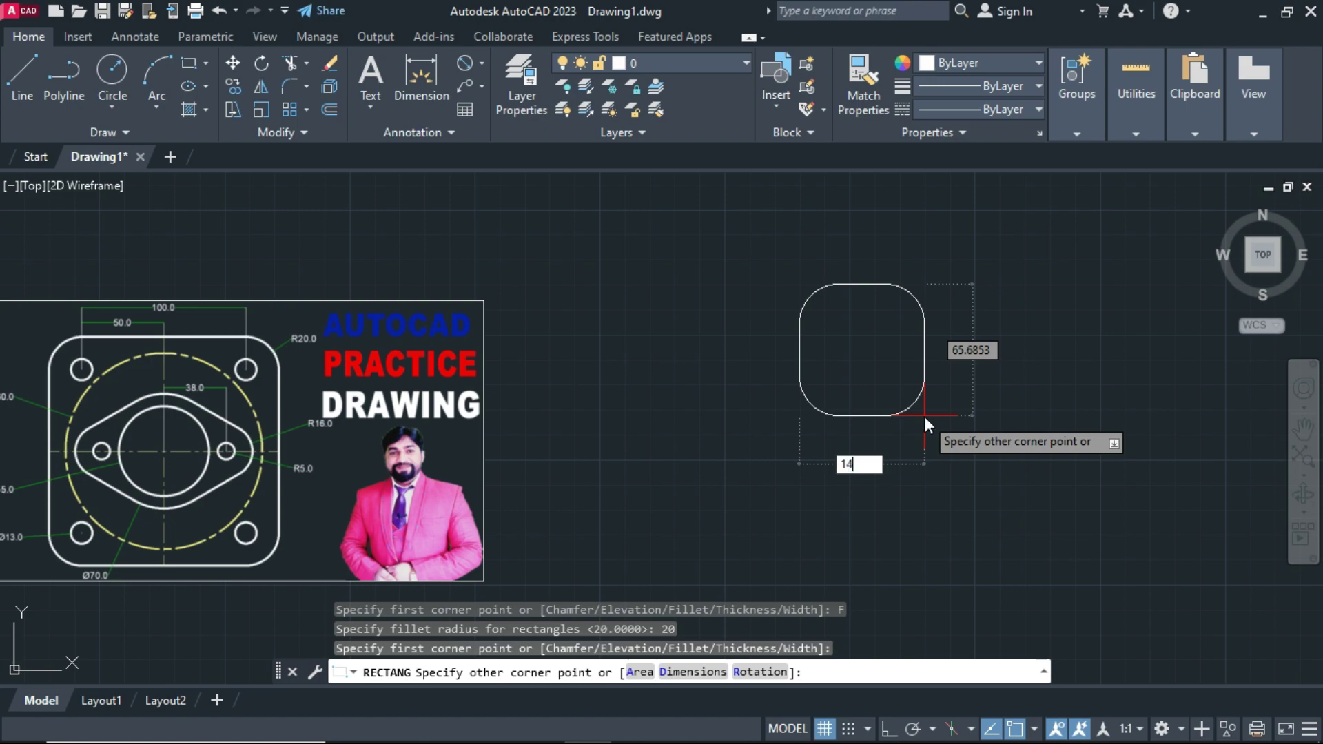
pyautogui.write('0')
pyautogui.press('Tab')
pyautogui.write('14')
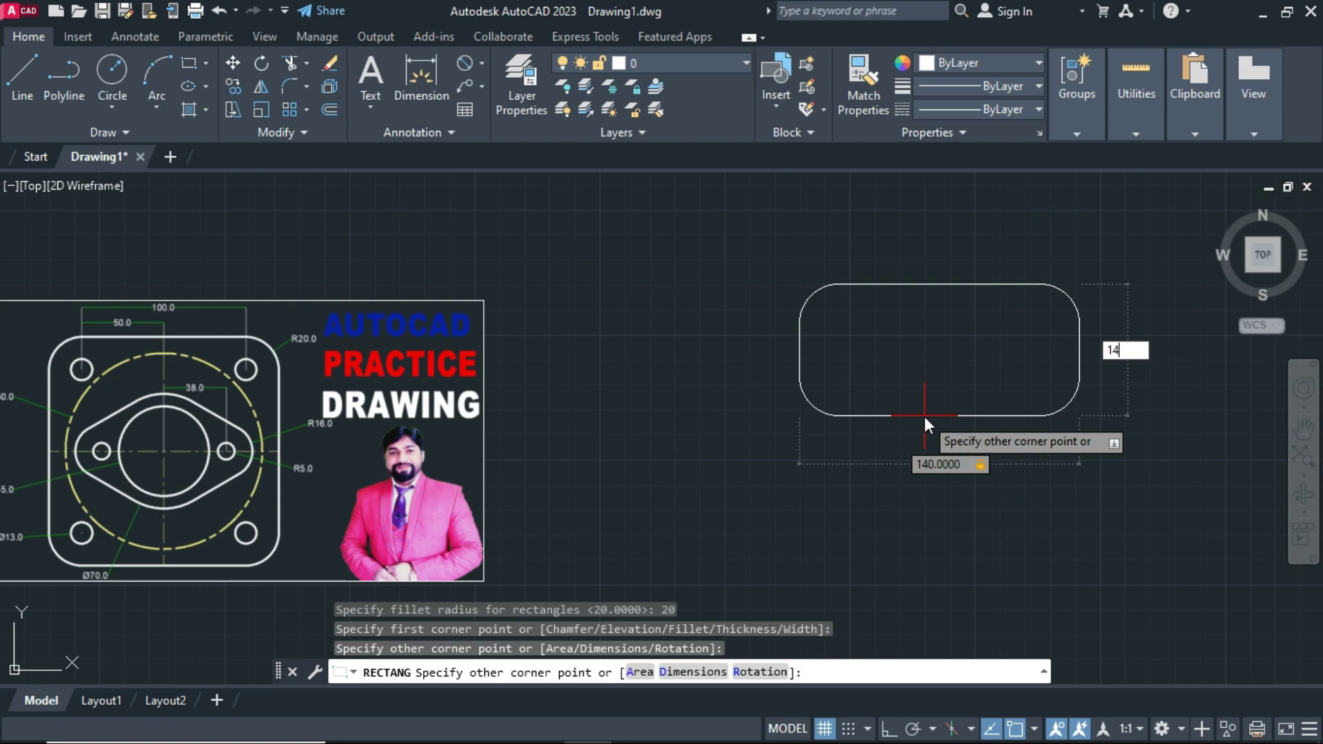
pyautogui.write('0')
pyautogui.press('Return')
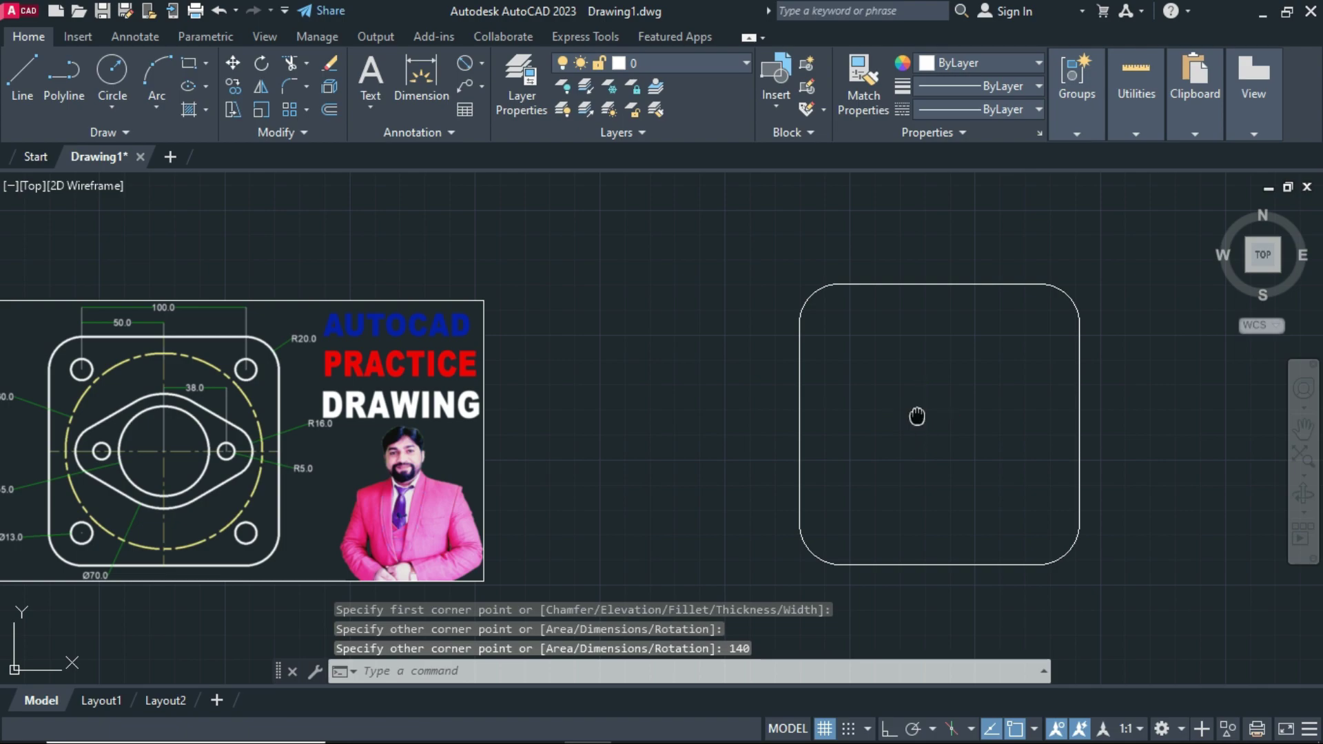
pyautogui.moveTo(916, 417)
pyautogui.mouseDown(button='middle')
pyautogui.moveTo(981, 369)
pyautogui.moveTo(1019, 368)
pyautogui.mouseUp(button='middle')
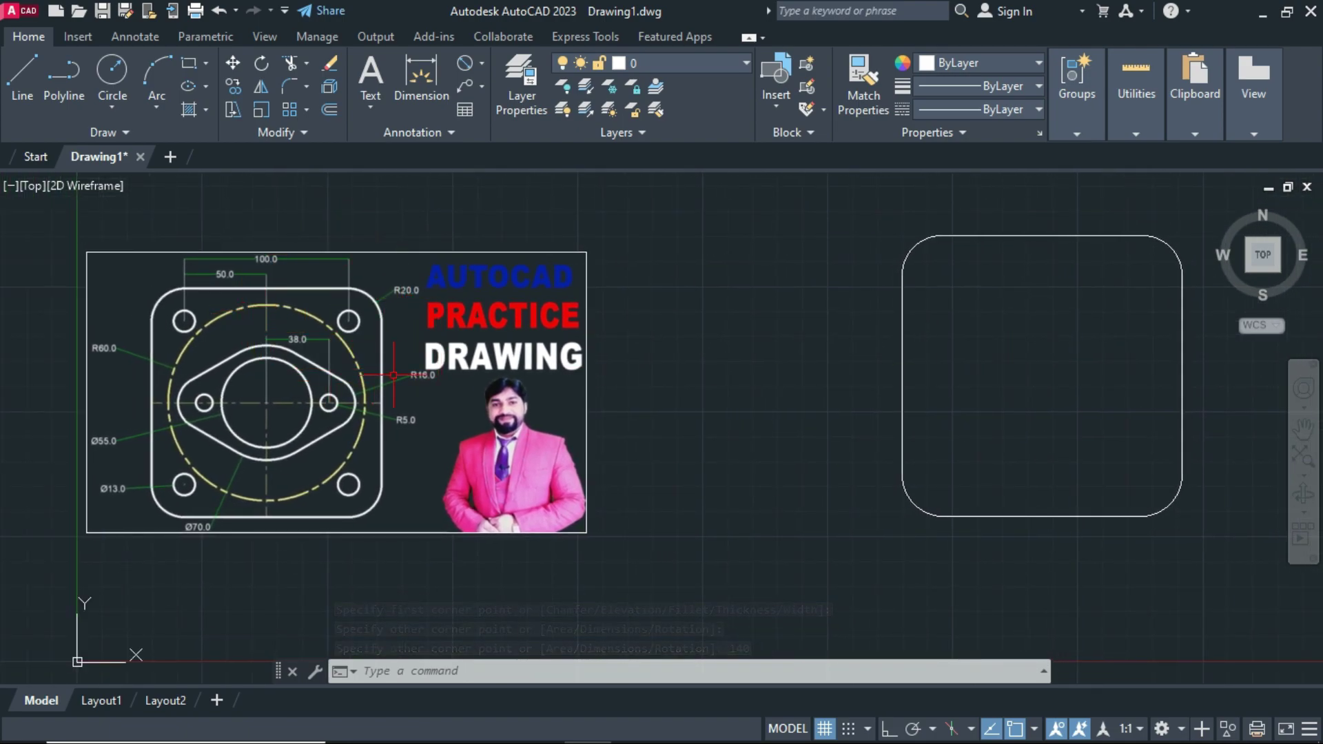
pyautogui.scroll(2, 215, 423)
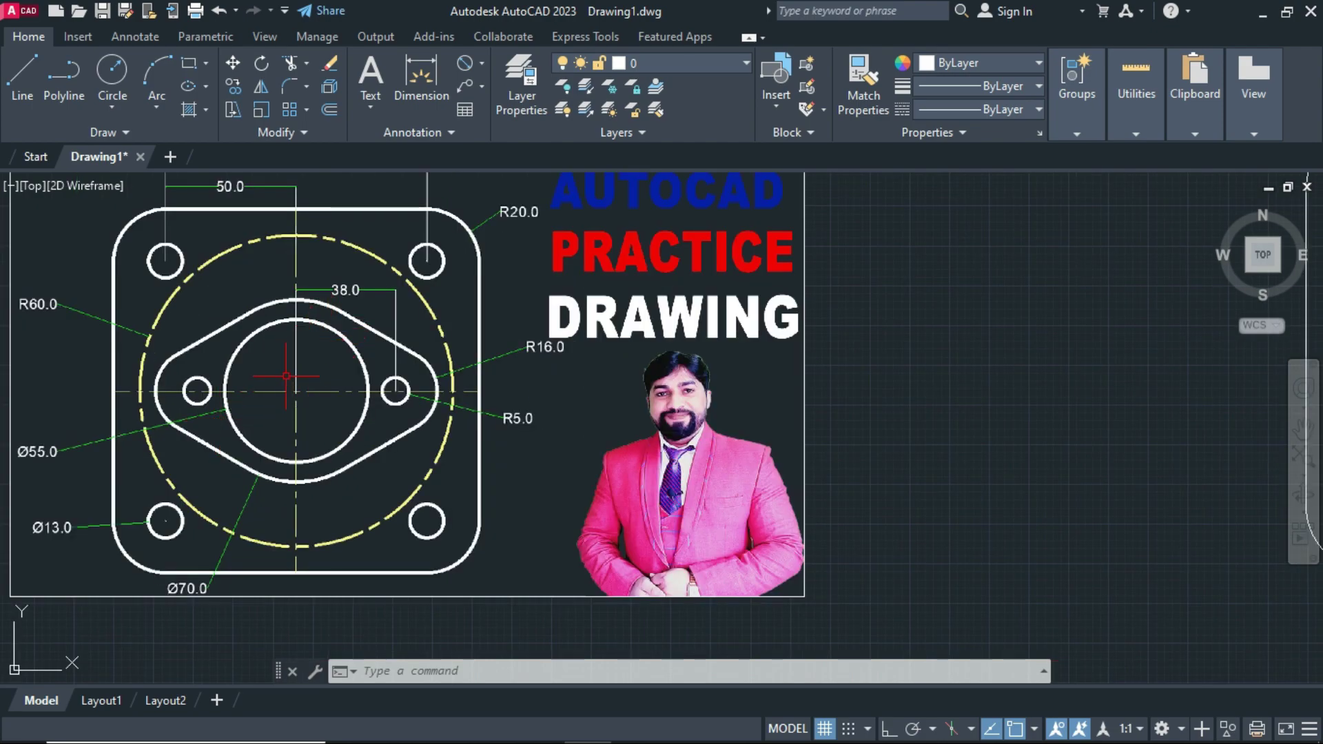
pyautogui.moveTo(264, 410); pyautogui.dragTo(330, 391, button='middle')
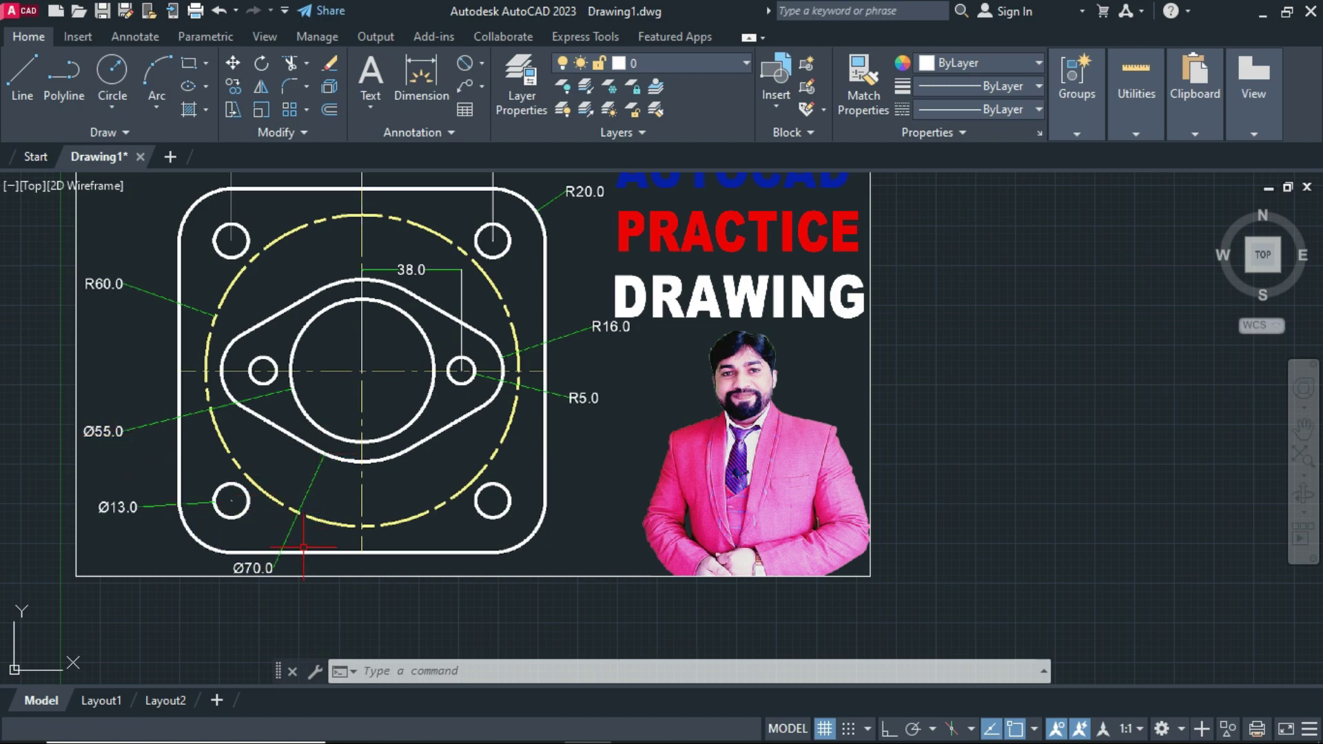
pyautogui.scroll(-2, 303, 548)
pyautogui.scroll(2, 960, 441)
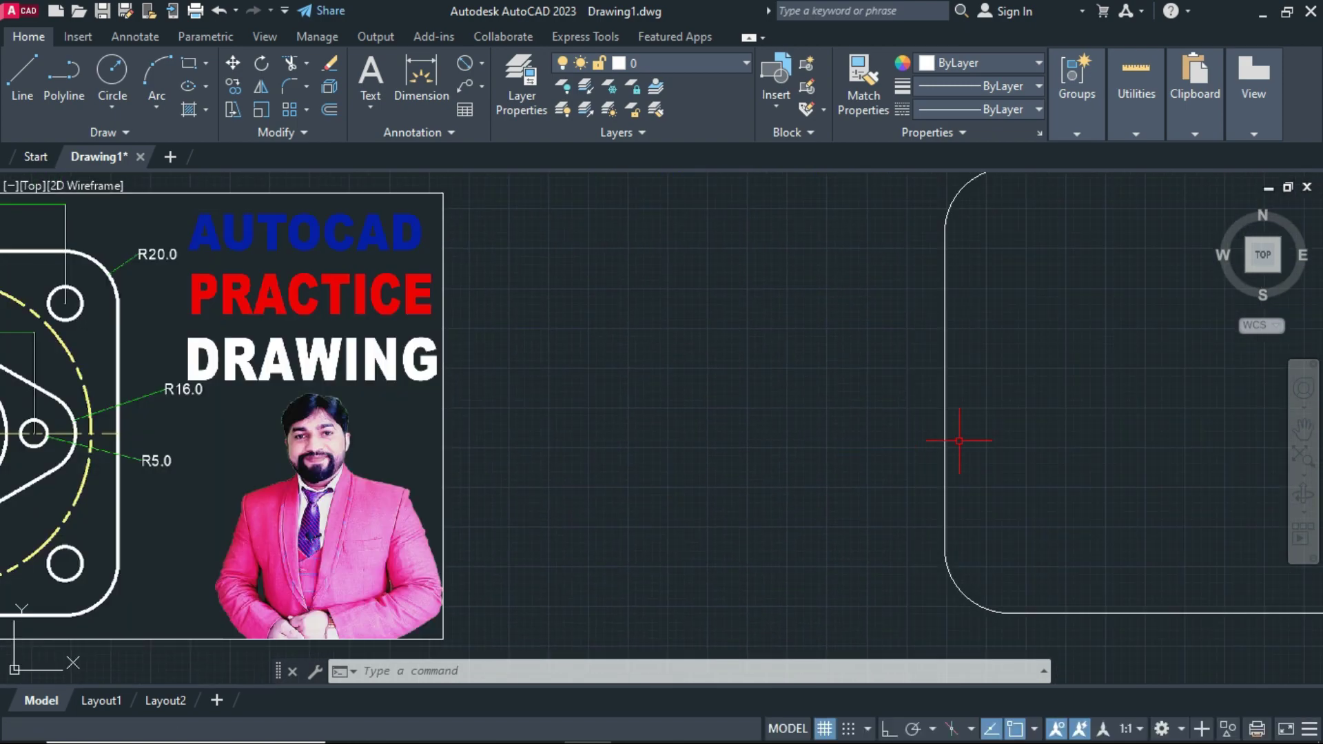
pyautogui.moveTo(959, 441); pyautogui.dragTo(641, 462, button='middle')
pyautogui.write('C')
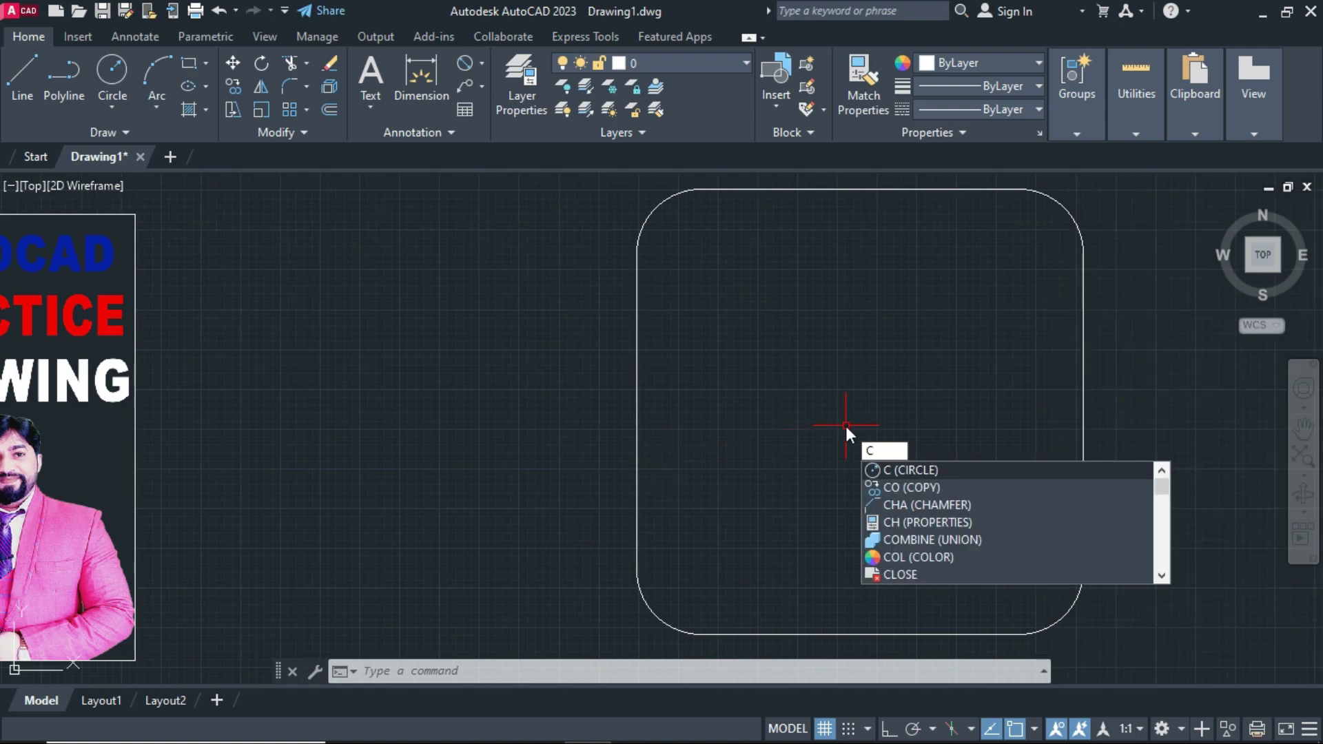
# Cancel the pending command and draw a 55-diameter circle at the square's centre
pyautogui.press('BackSpace')
pyautogui.press('Escape')
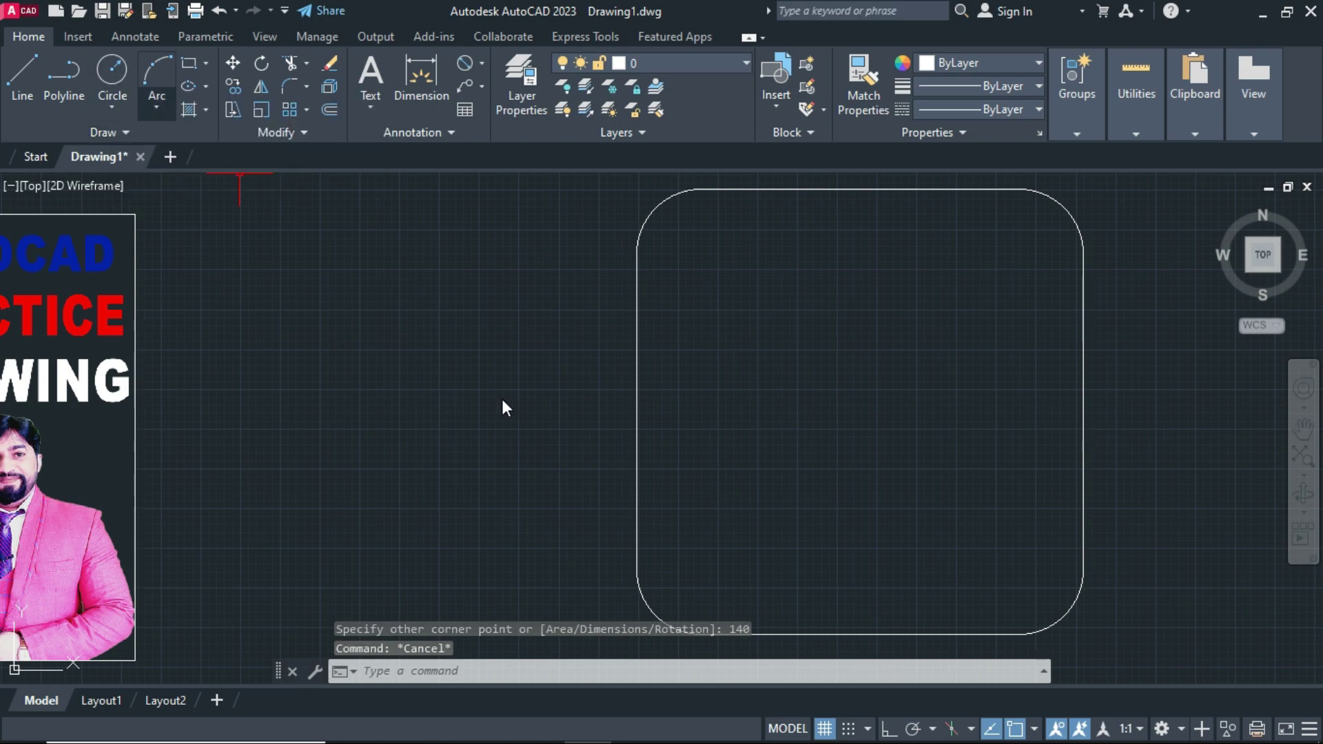
pyautogui.write('c')
pyautogui.press('Return')
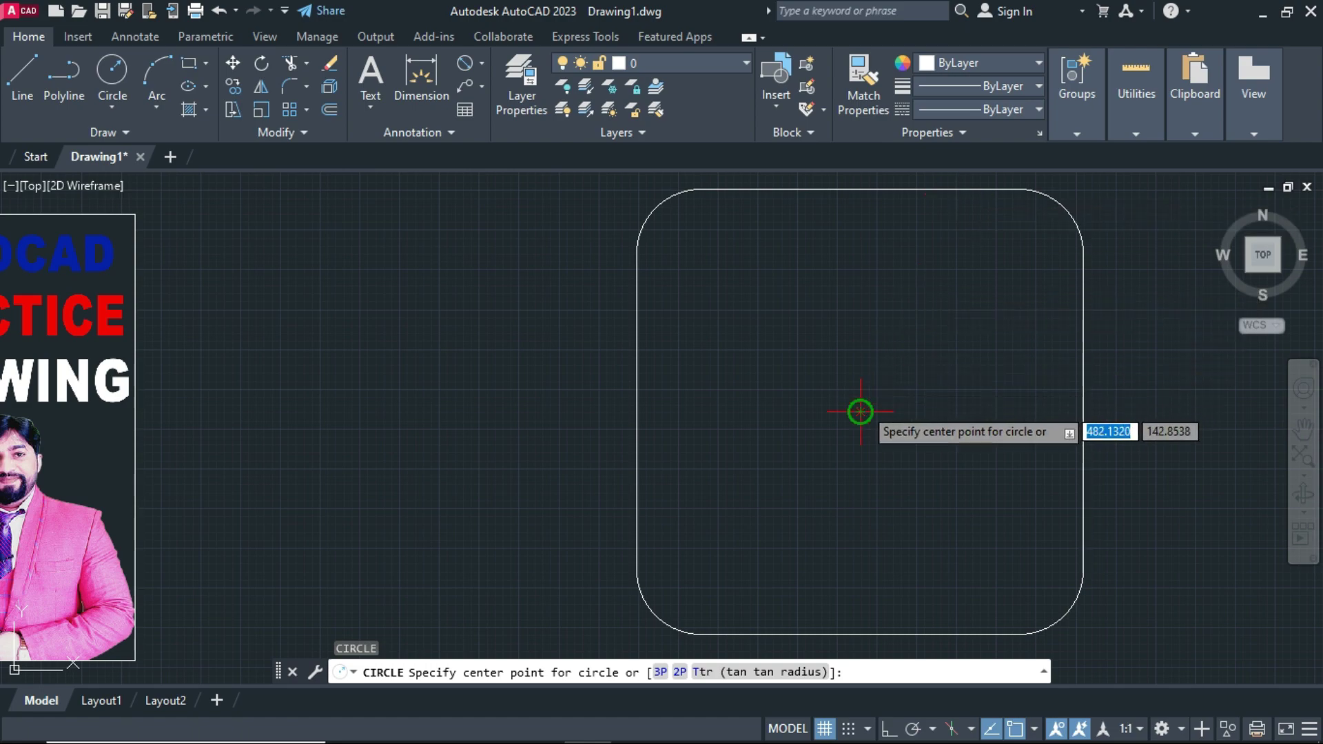
pyautogui.click(860, 412)
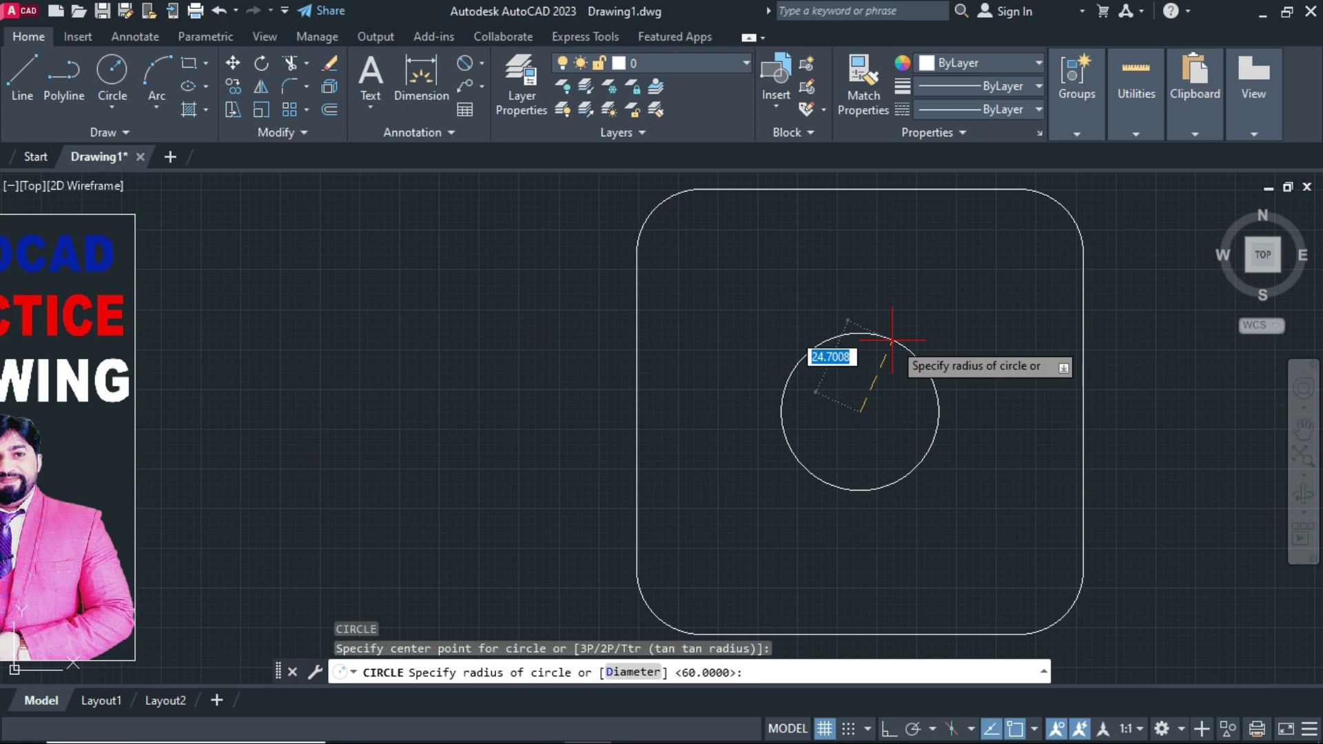
pyautogui.write('D')
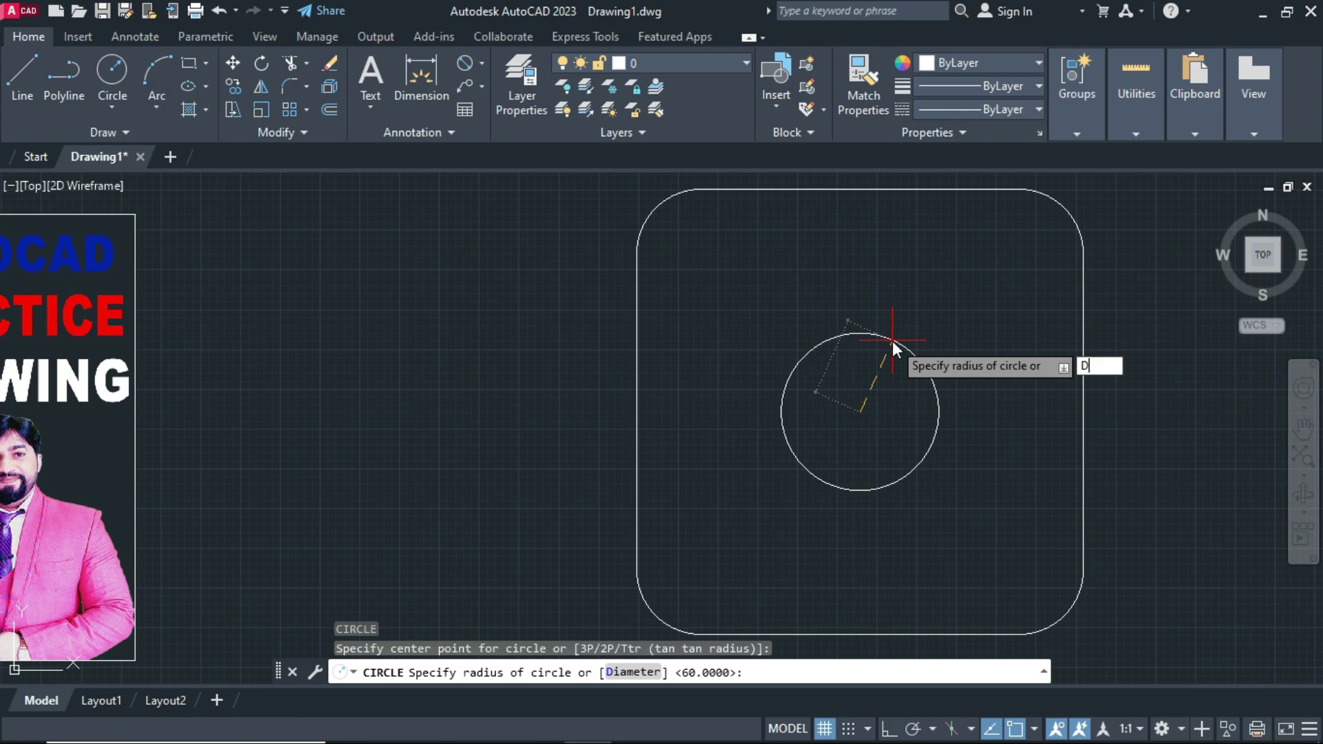
pyautogui.press('Return')
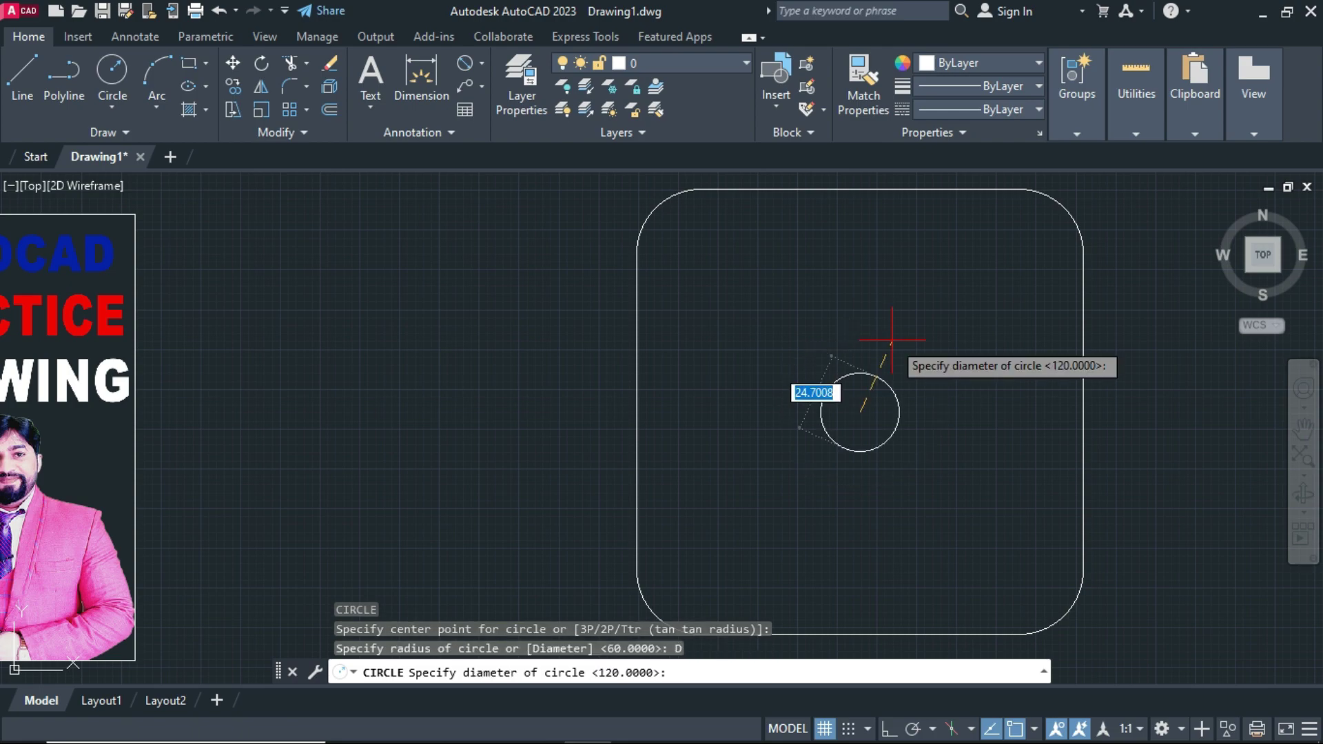
pyautogui.write('55')
pyautogui.press('Return')
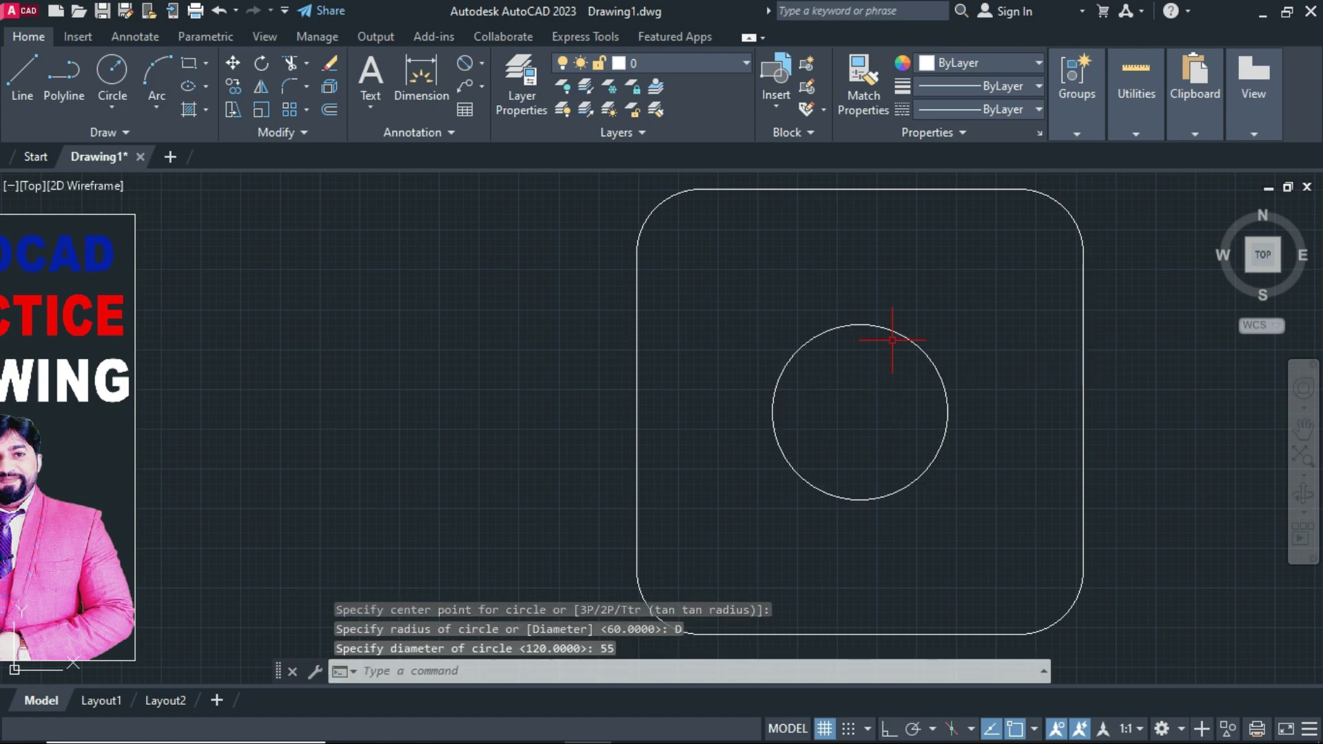
pyautogui.write('C')
# Draw a concentric 70-diameter circle on the same centre
pyautogui.press('Return')
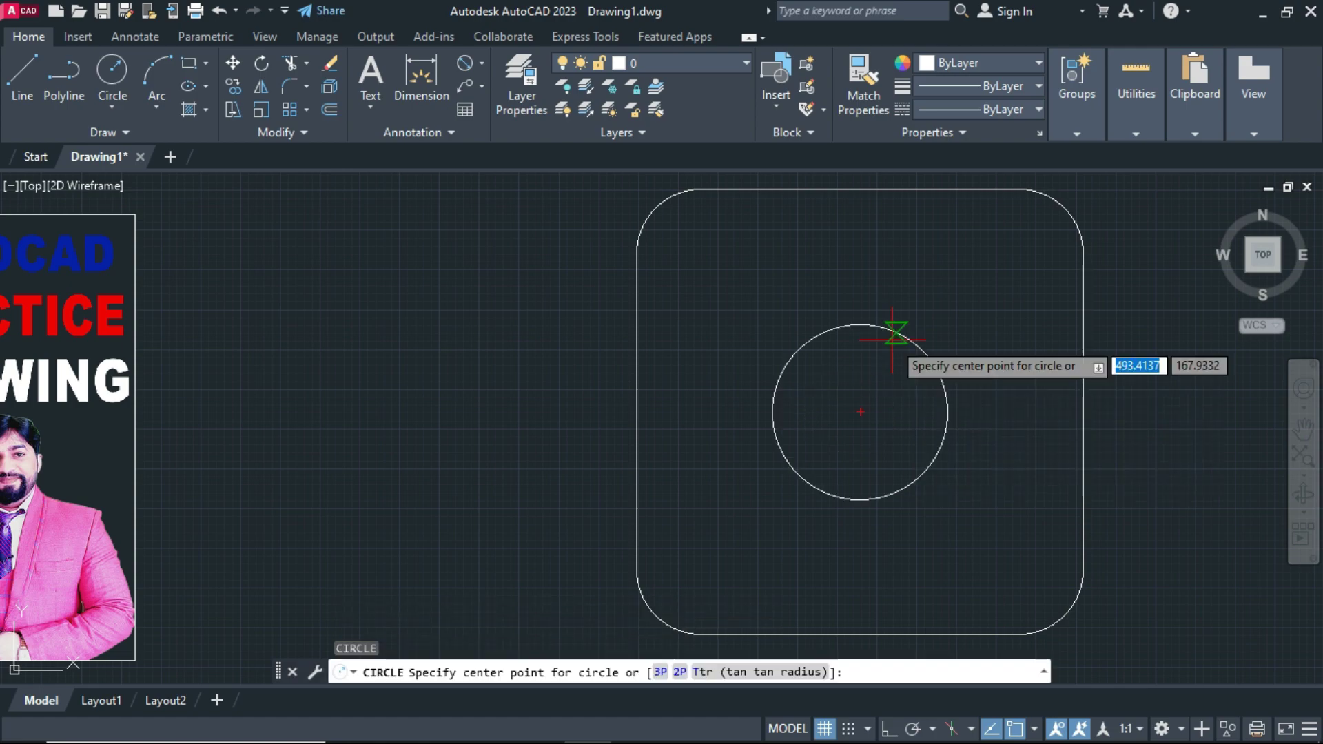
pyautogui.click(860, 412)
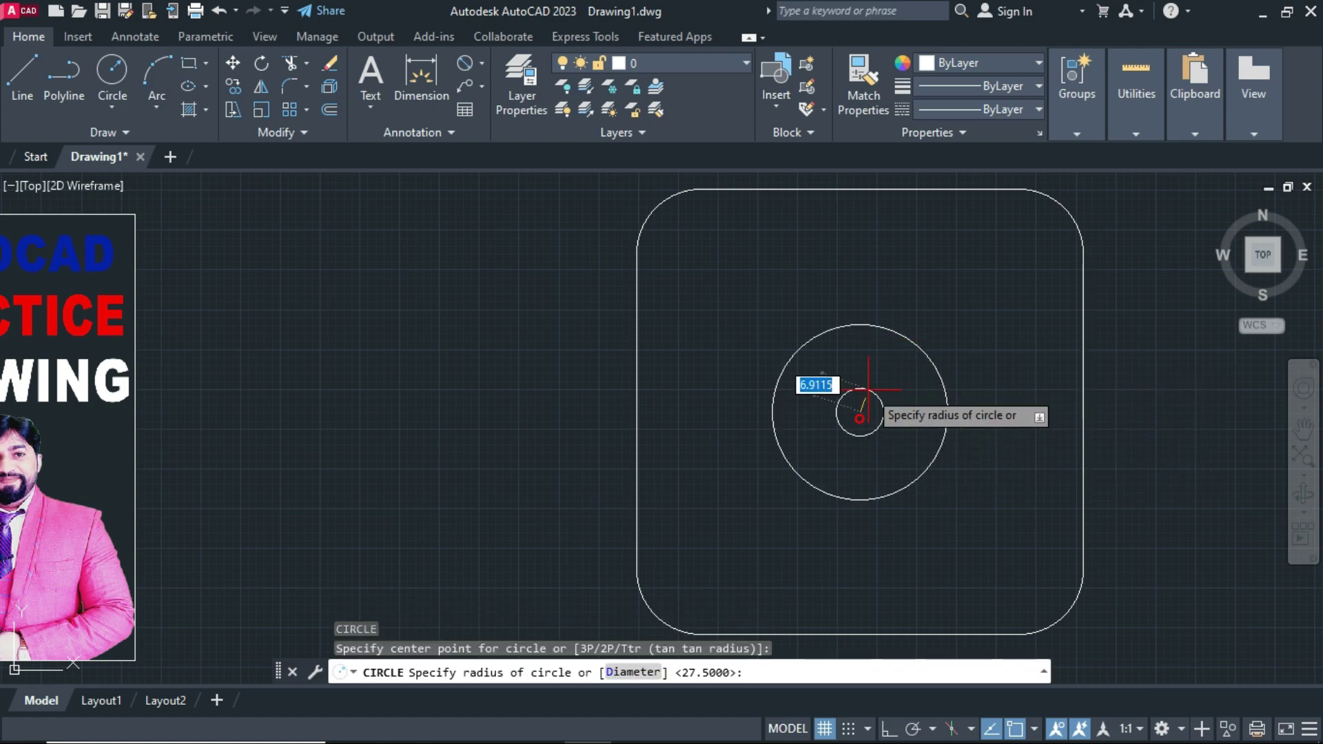
pyautogui.write('D')
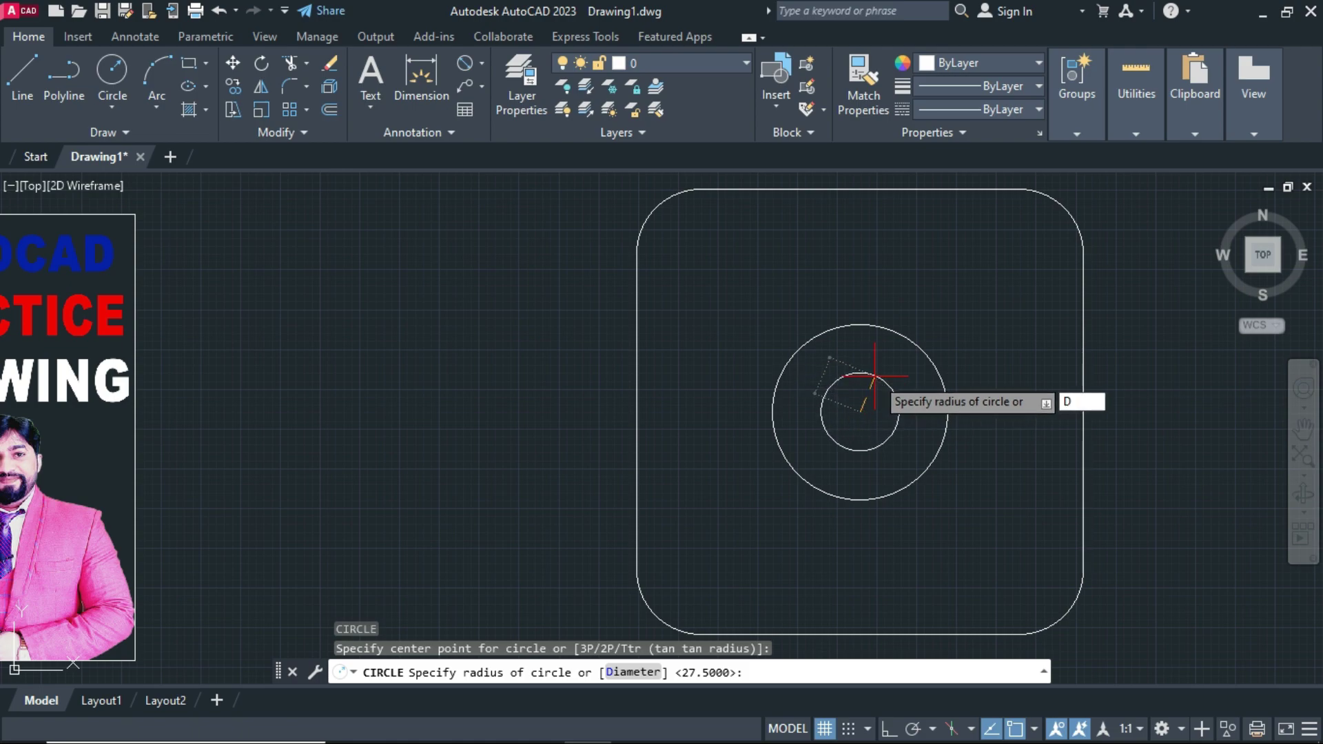
pyautogui.press('Return')
pyautogui.write('70')
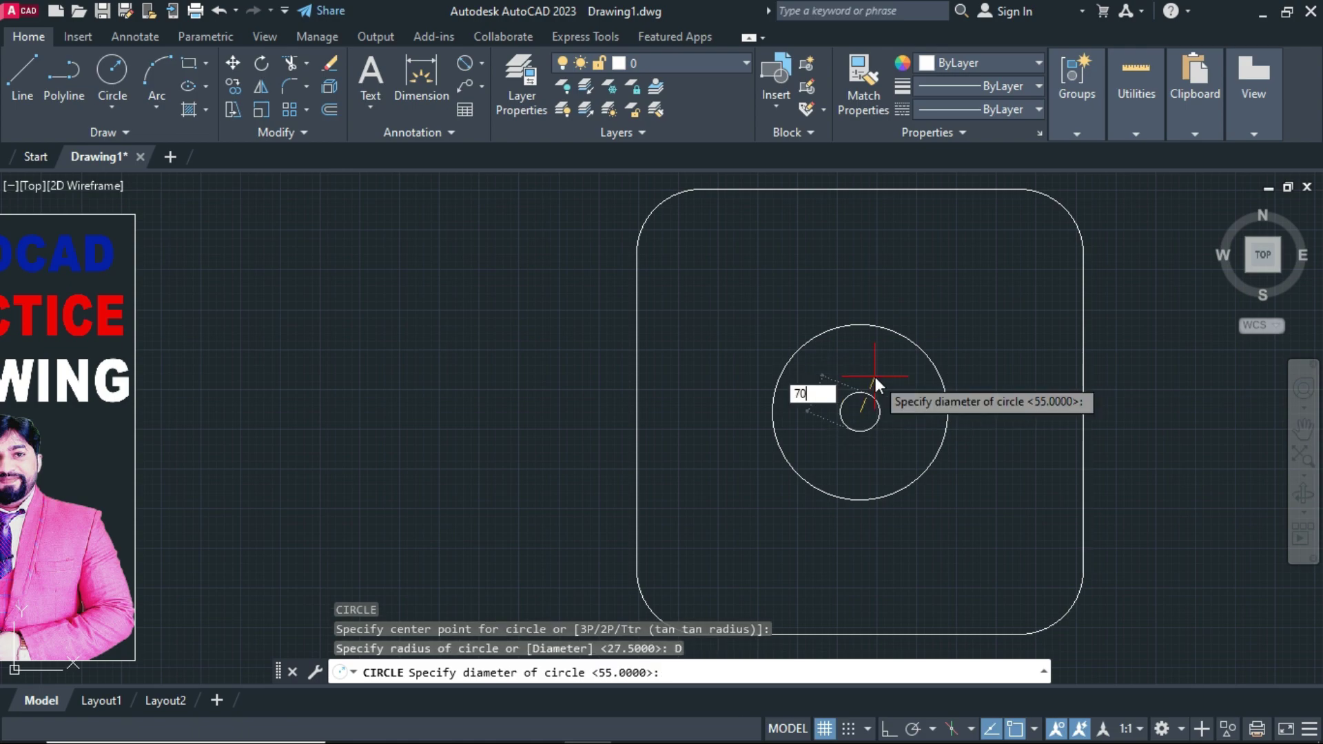
pyautogui.press('Return')
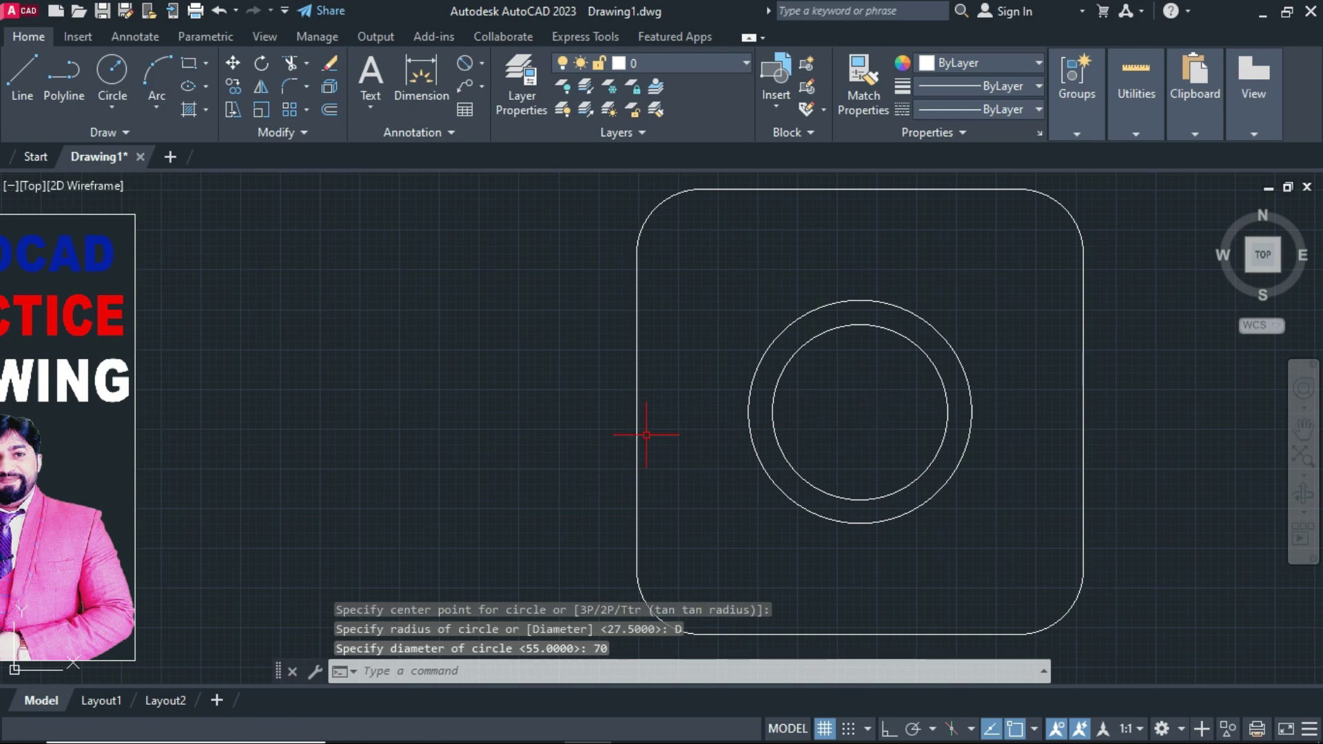
pyautogui.moveTo(520, 426); pyautogui.dragTo(792, 384, button='middle')
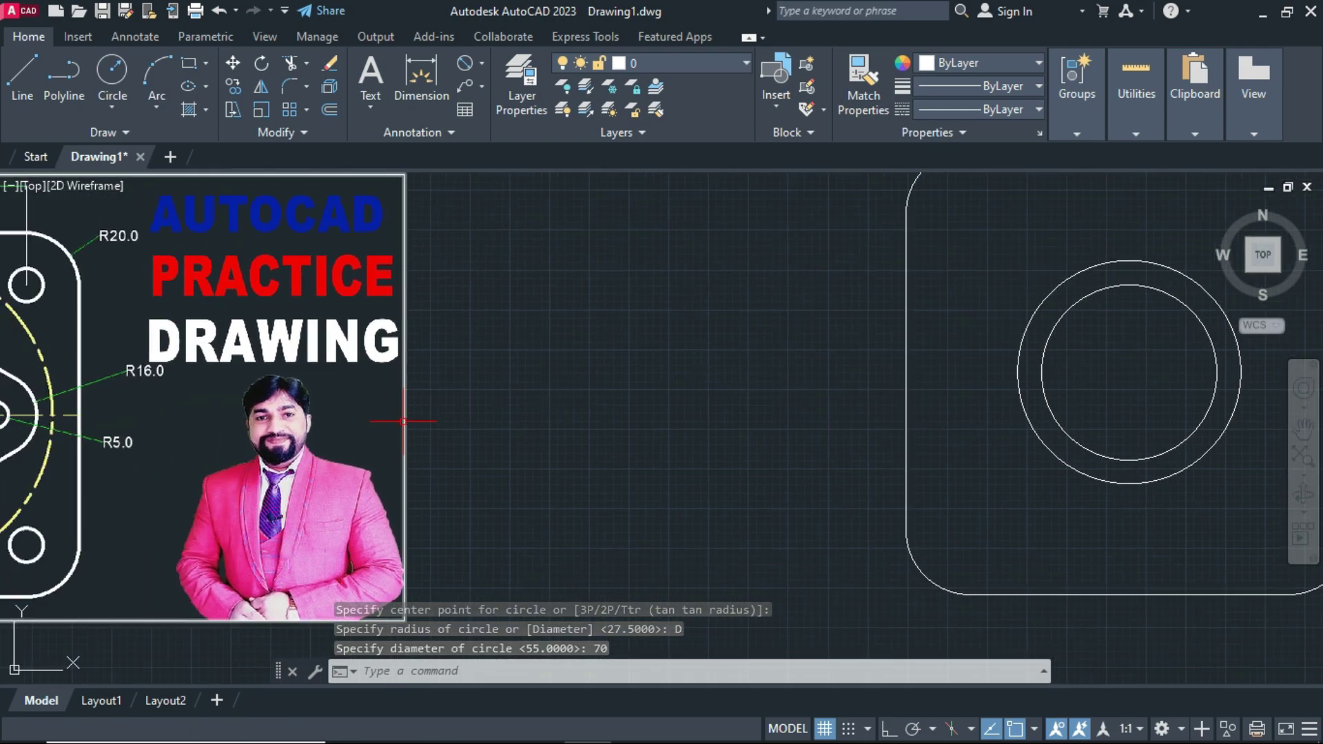
pyautogui.moveTo(420, 427); pyautogui.dragTo(762, 428, button='middle')
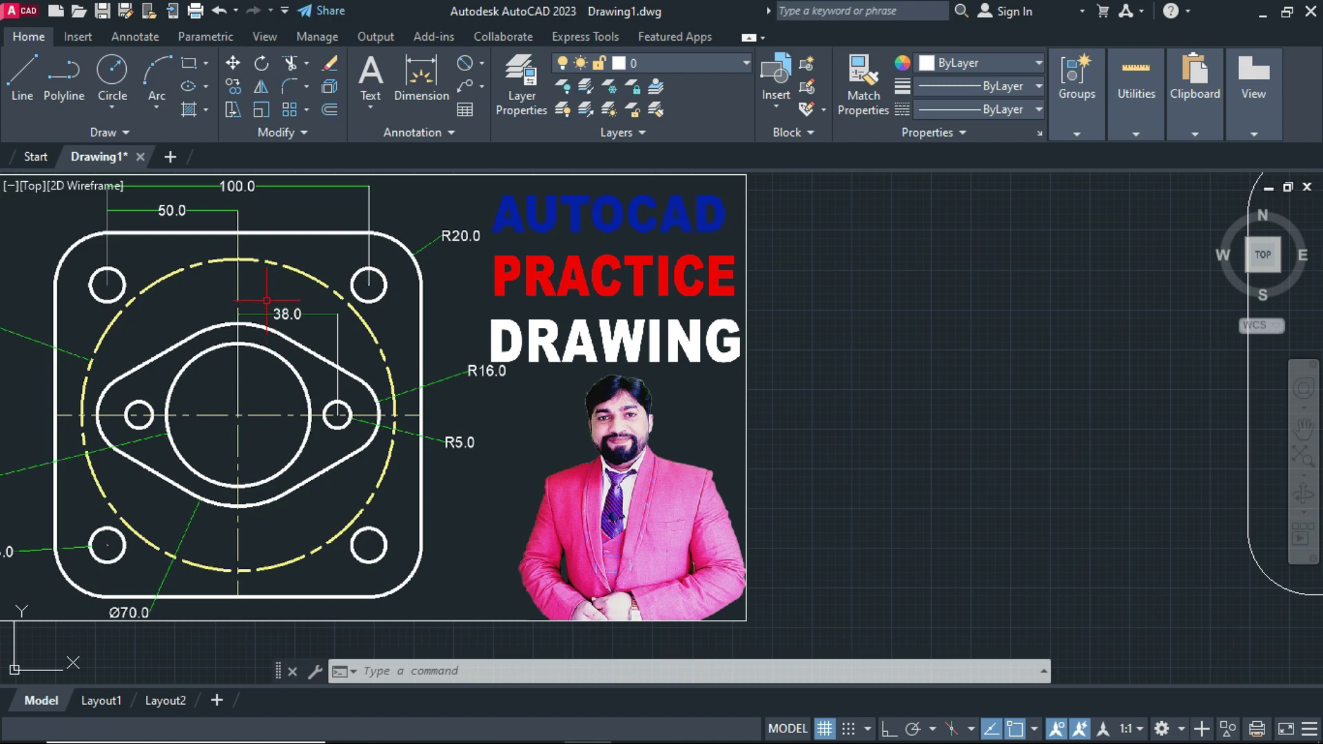
pyautogui.moveTo(262, 296); pyautogui.dragTo(299, 292)
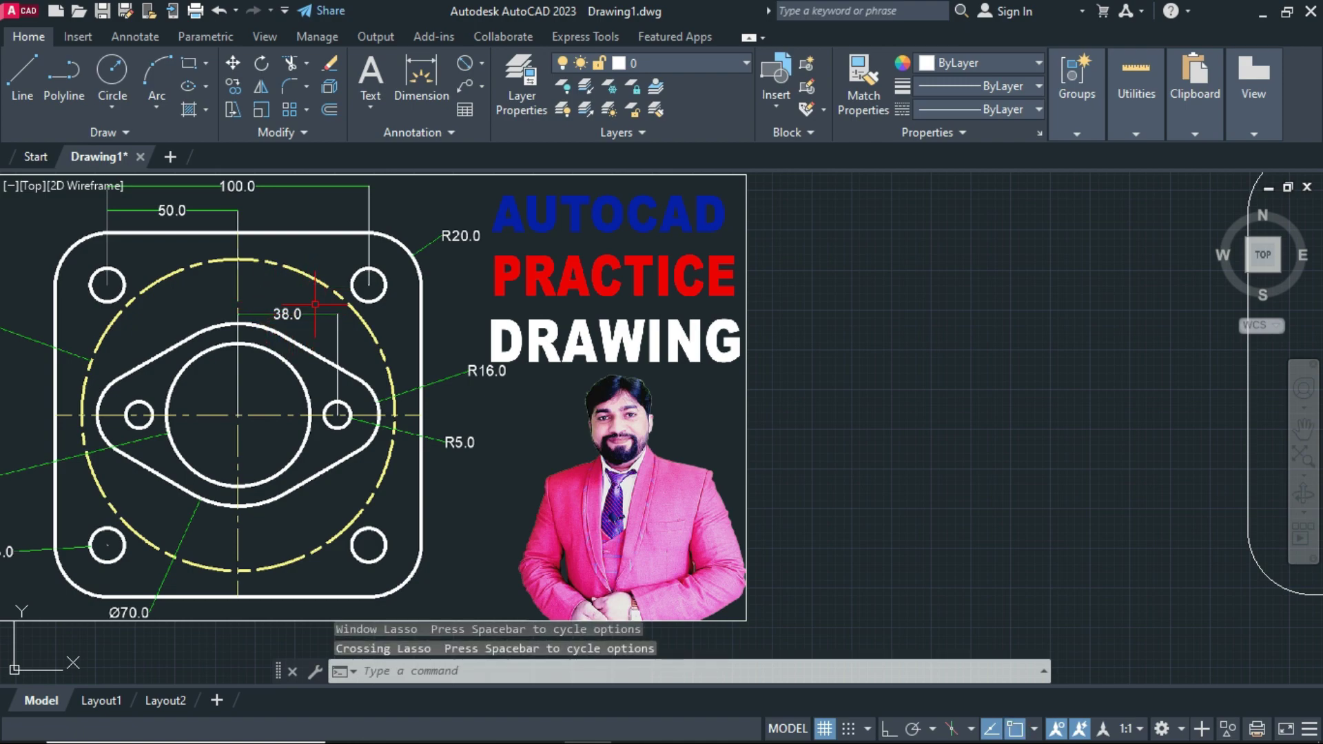
pyautogui.moveTo(315, 289); pyautogui.dragTo(258, 322)
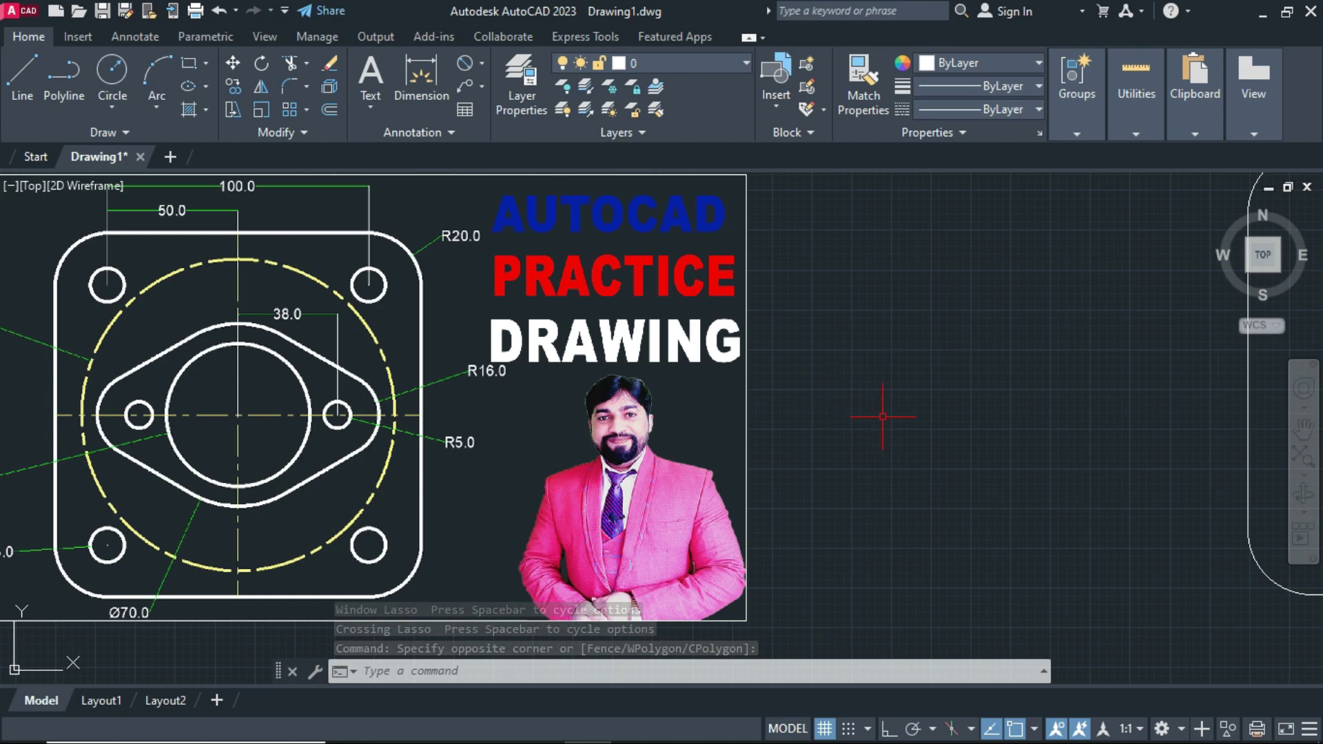
pyautogui.moveTo(881, 419); pyautogui.dragTo(410, 460, button='middle')
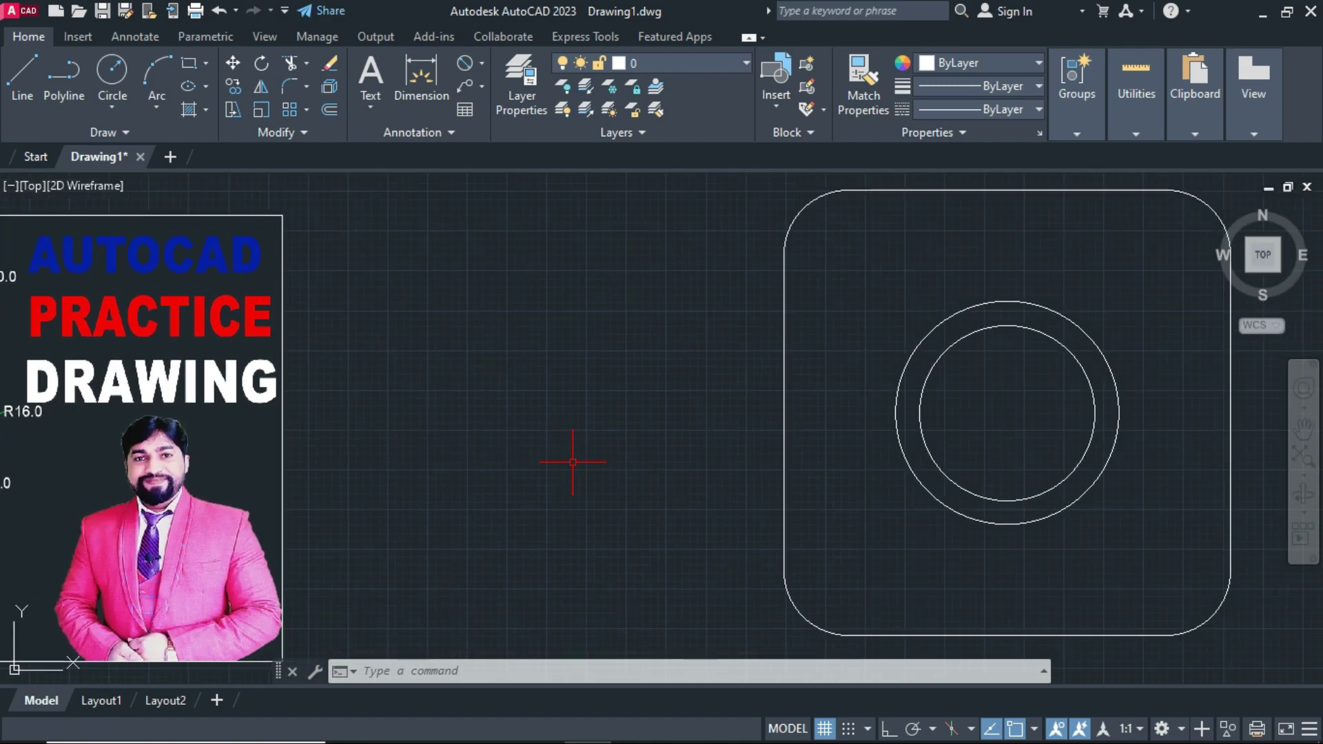
# Draw a 38-unit horizontal line rightward from the circles' centre with Ortho on
pyautogui.write('l')
pyautogui.press('Return')
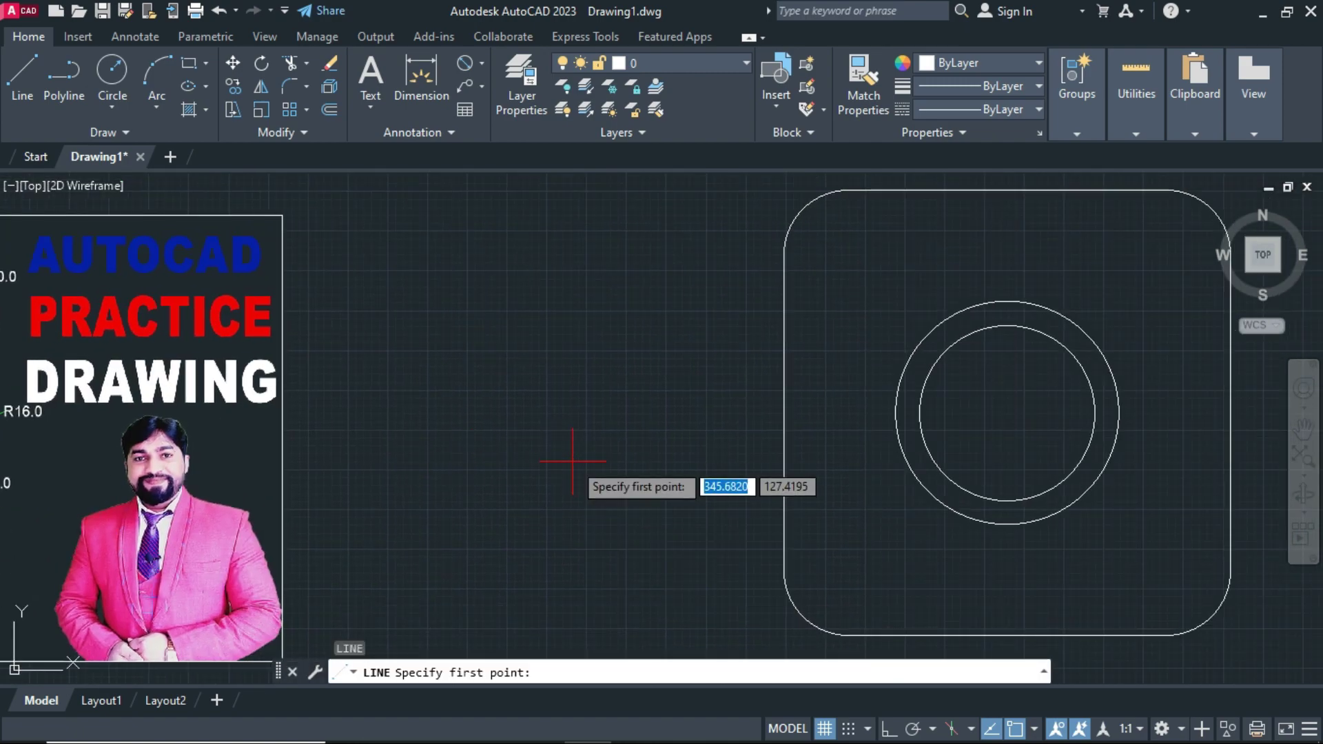
pyautogui.click(1009, 411)
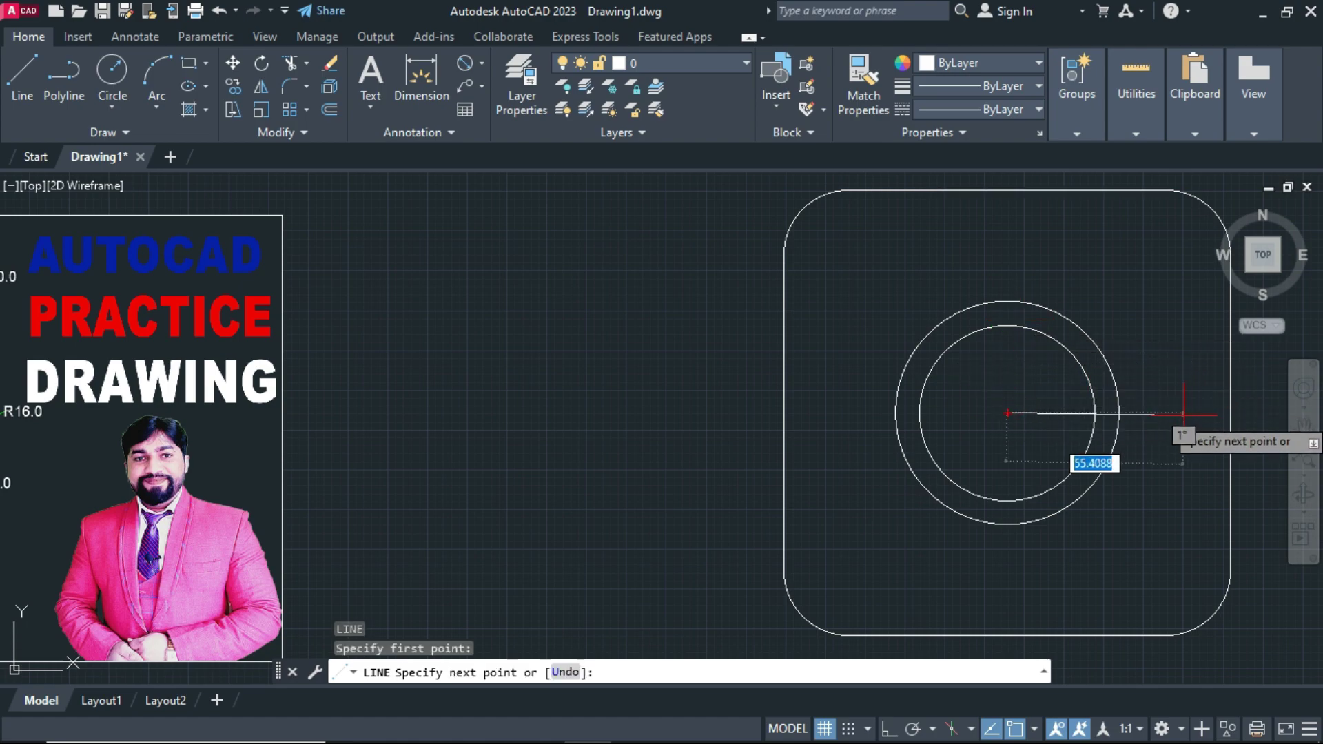
pyautogui.press('F8')
pyautogui.write('38')
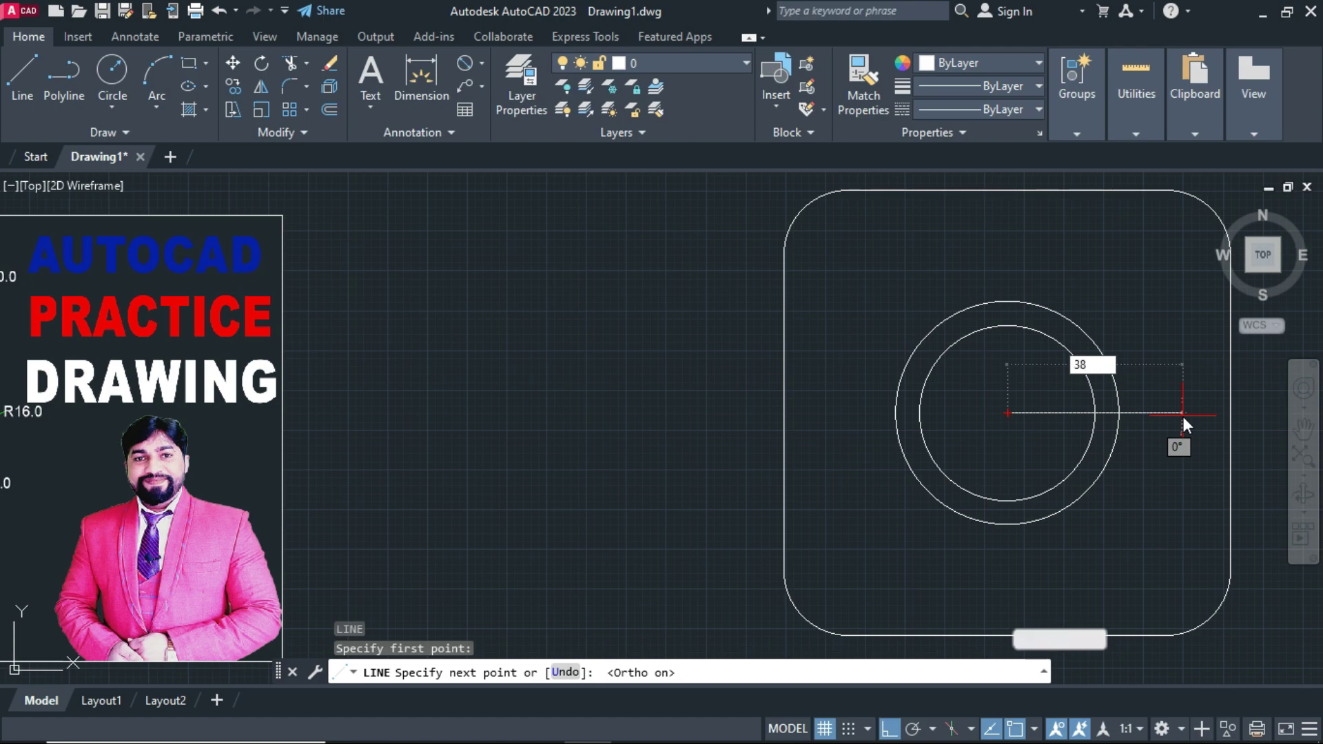
pyautogui.press('Return')
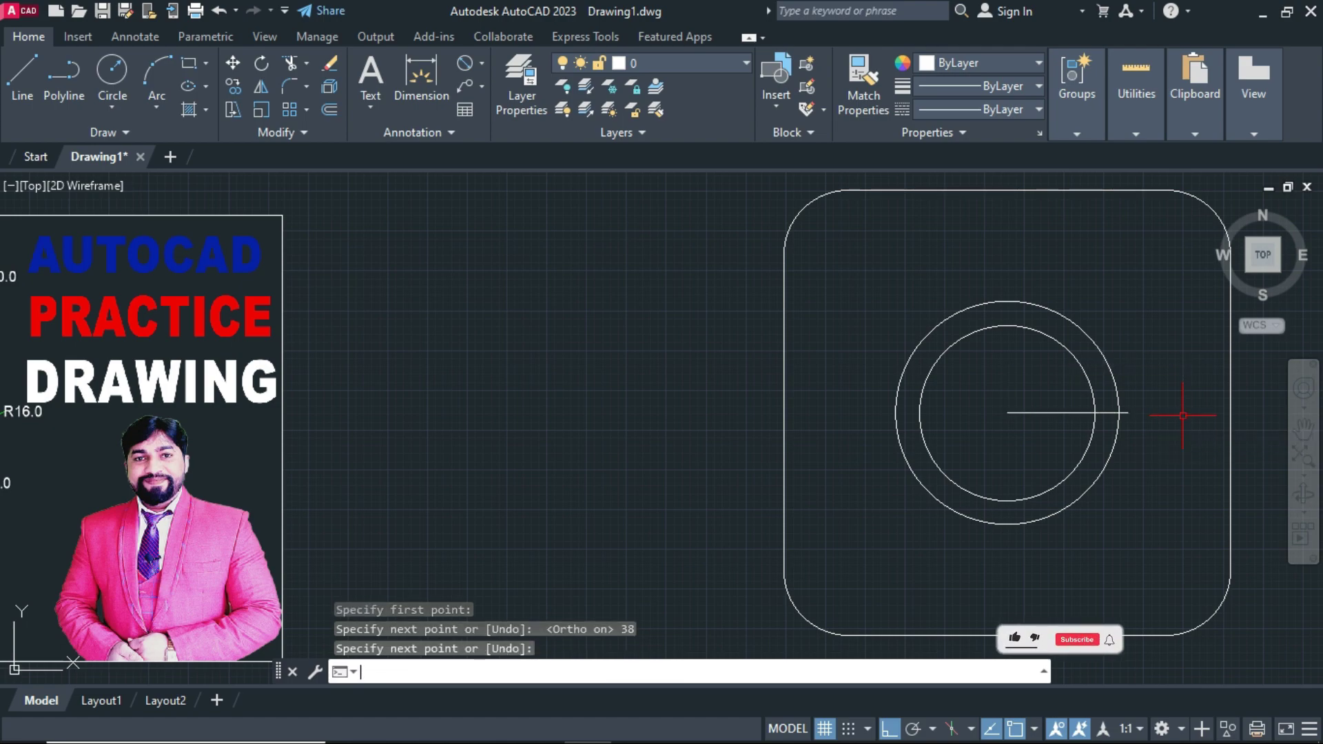
pyautogui.press('Return')
pyautogui.moveTo(1179, 435); pyautogui.dragTo(1140, 438, button='middle')
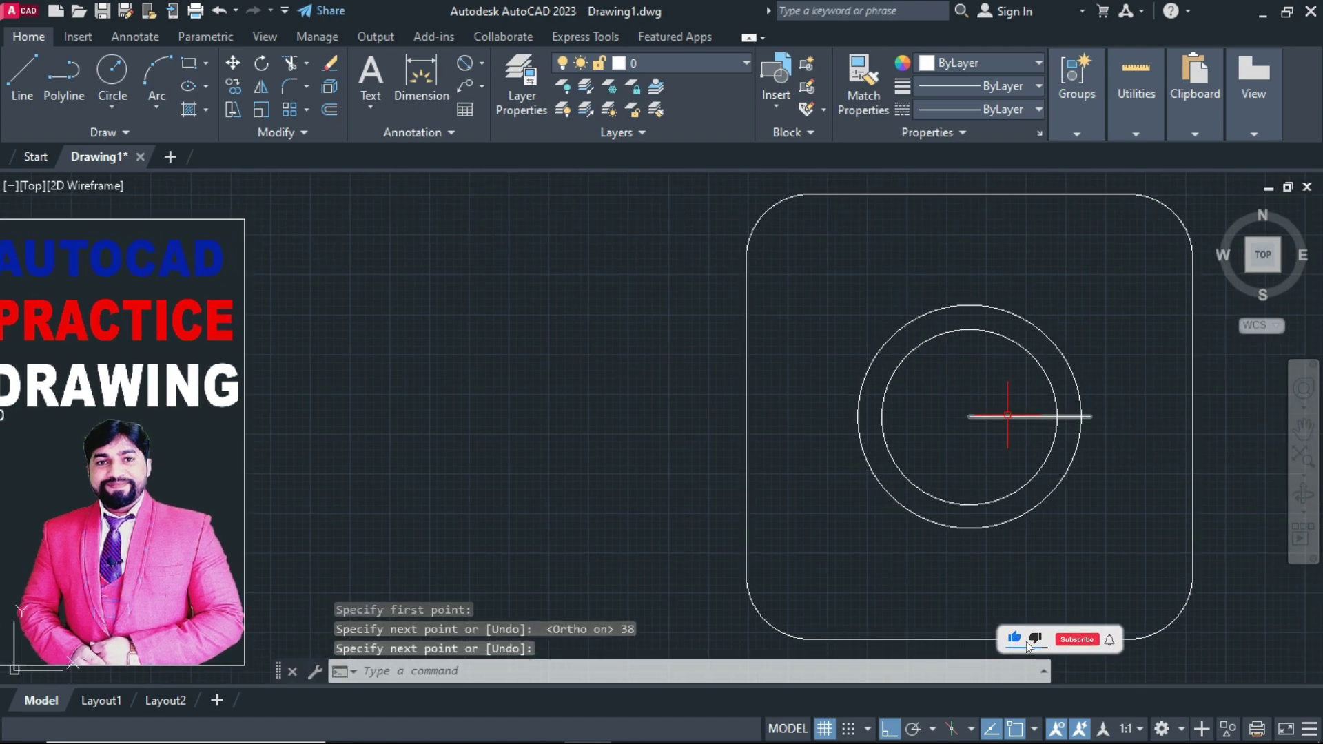
pyautogui.moveTo(375, 432)
pyautogui.mouseDown(button='middle')
pyautogui.moveTo(449, 413)
pyautogui.moveTo(848, 413)
pyautogui.mouseUp(button='middle')
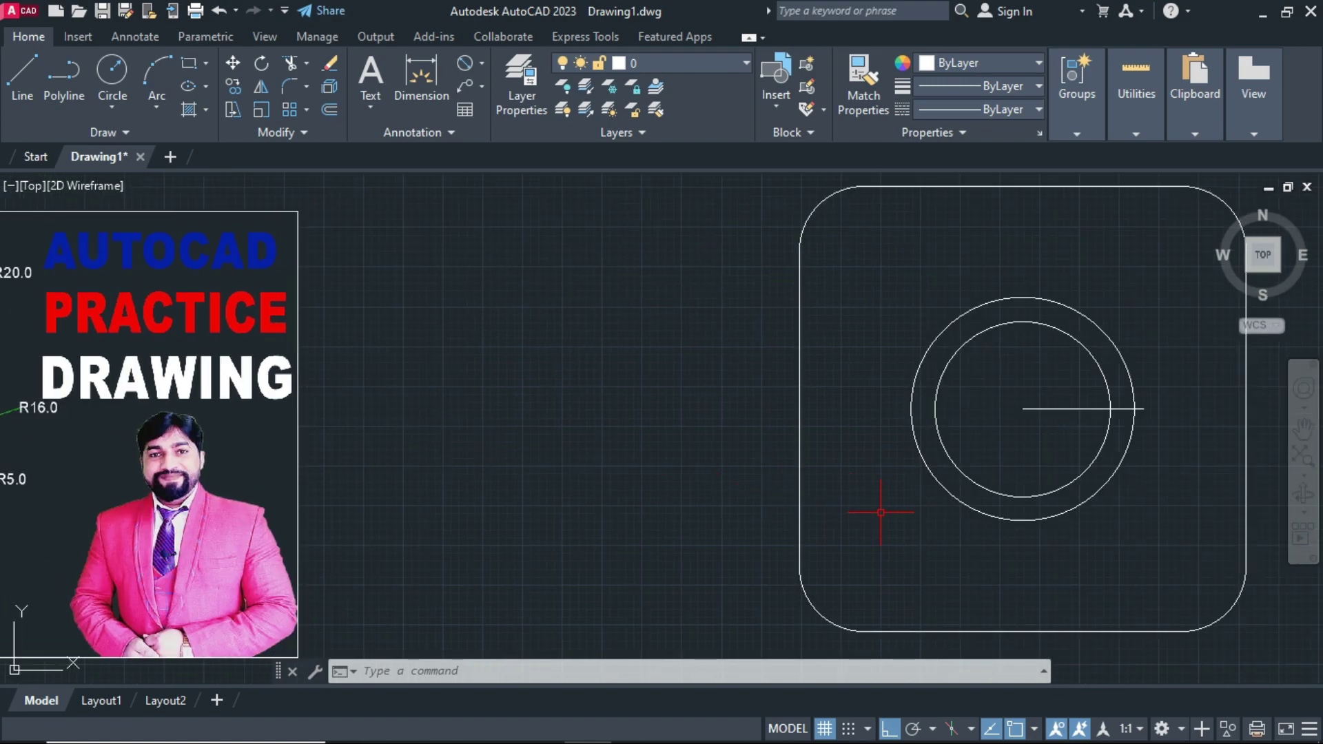
# Draw radius-5 and radius-16 circles centred on the 38-unit line's right end
pyautogui.press('Return')
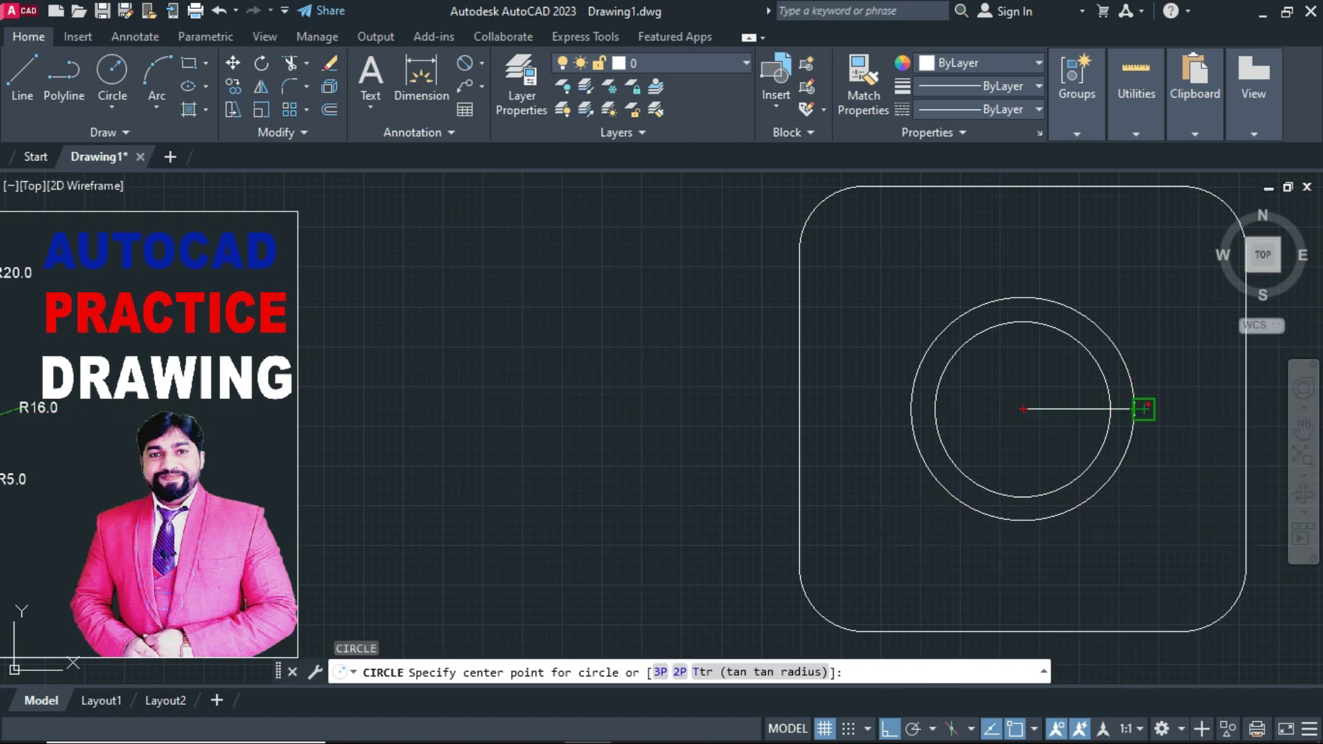
pyautogui.click(1144, 410)
pyautogui.write('5')
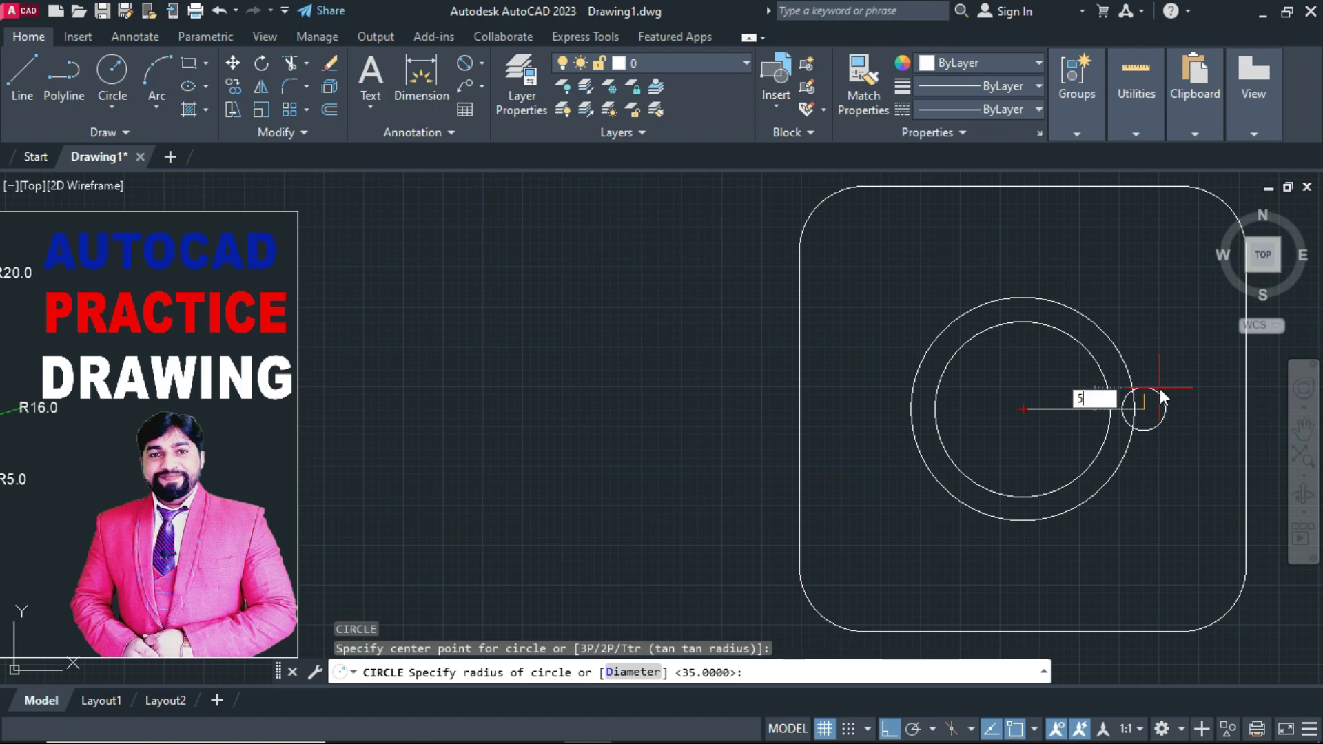
pyautogui.press('Return')
pyautogui.write('c')
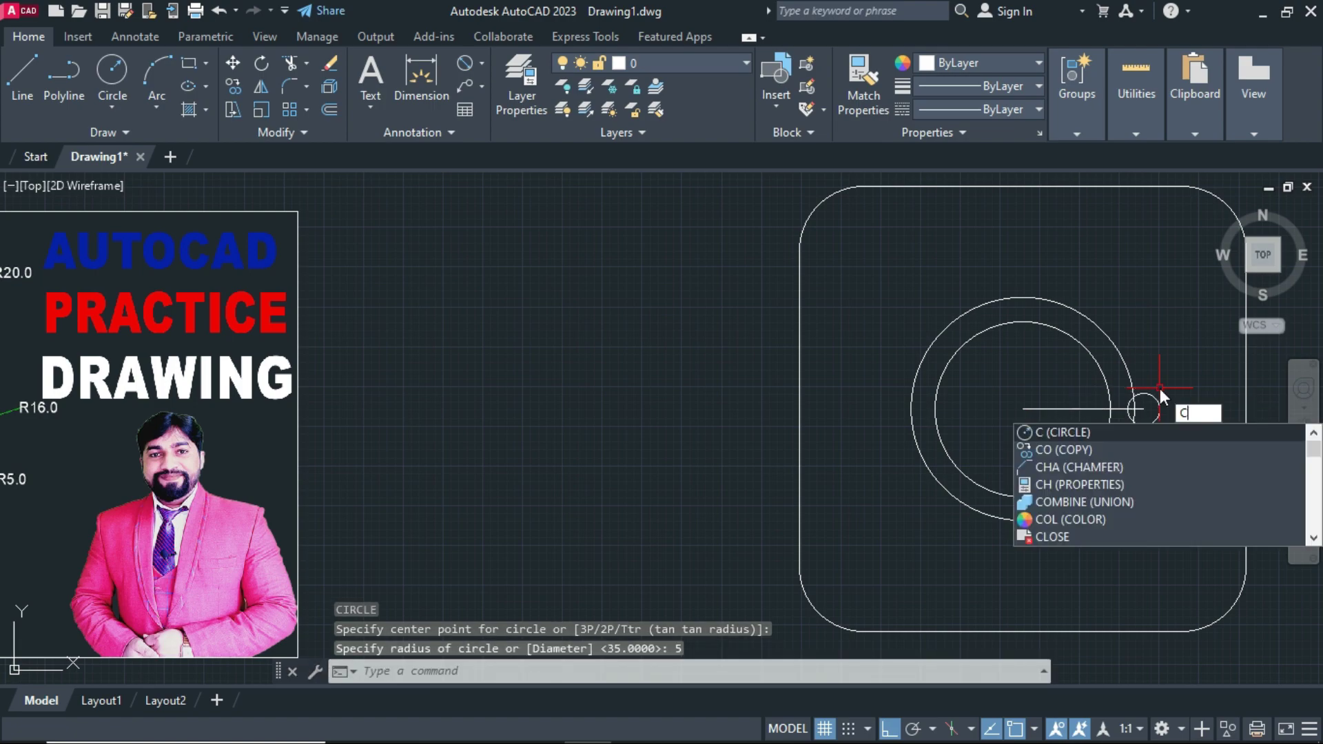
pyautogui.press('Return')
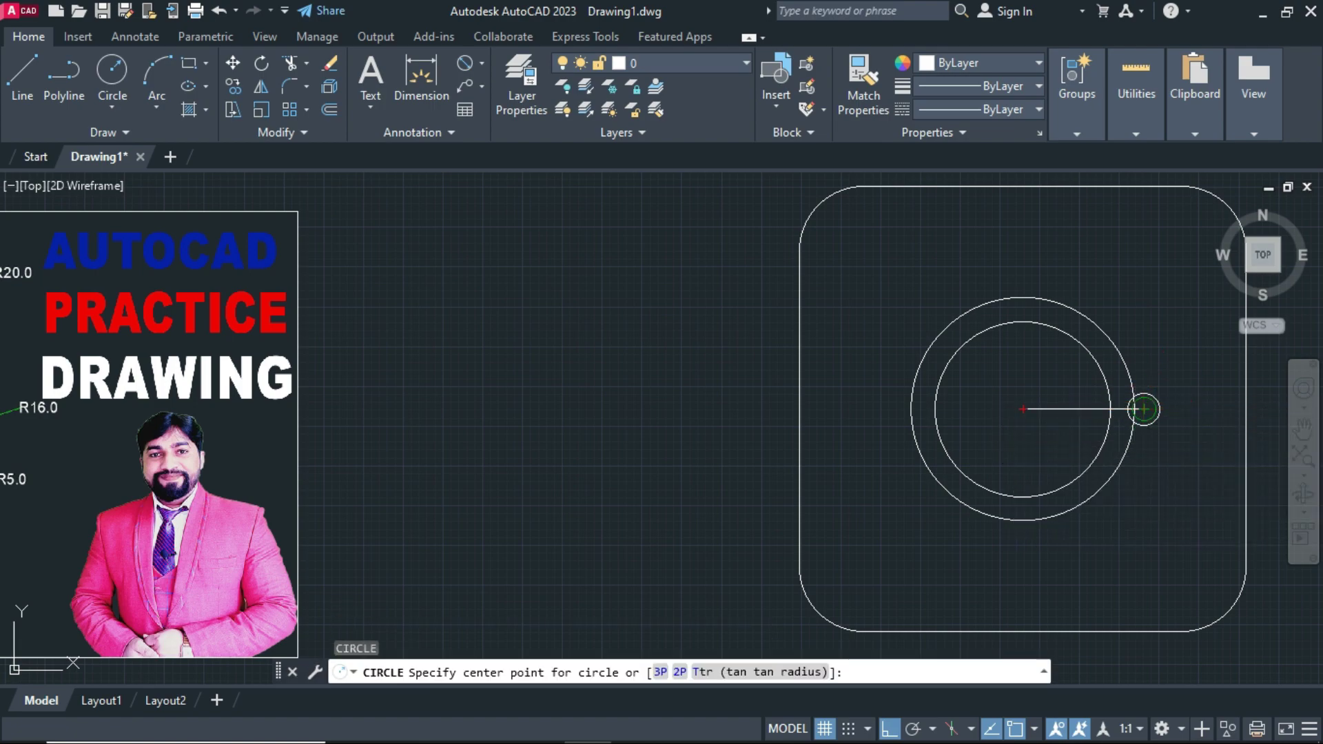
pyautogui.click(1144, 409)
pyautogui.write('1')
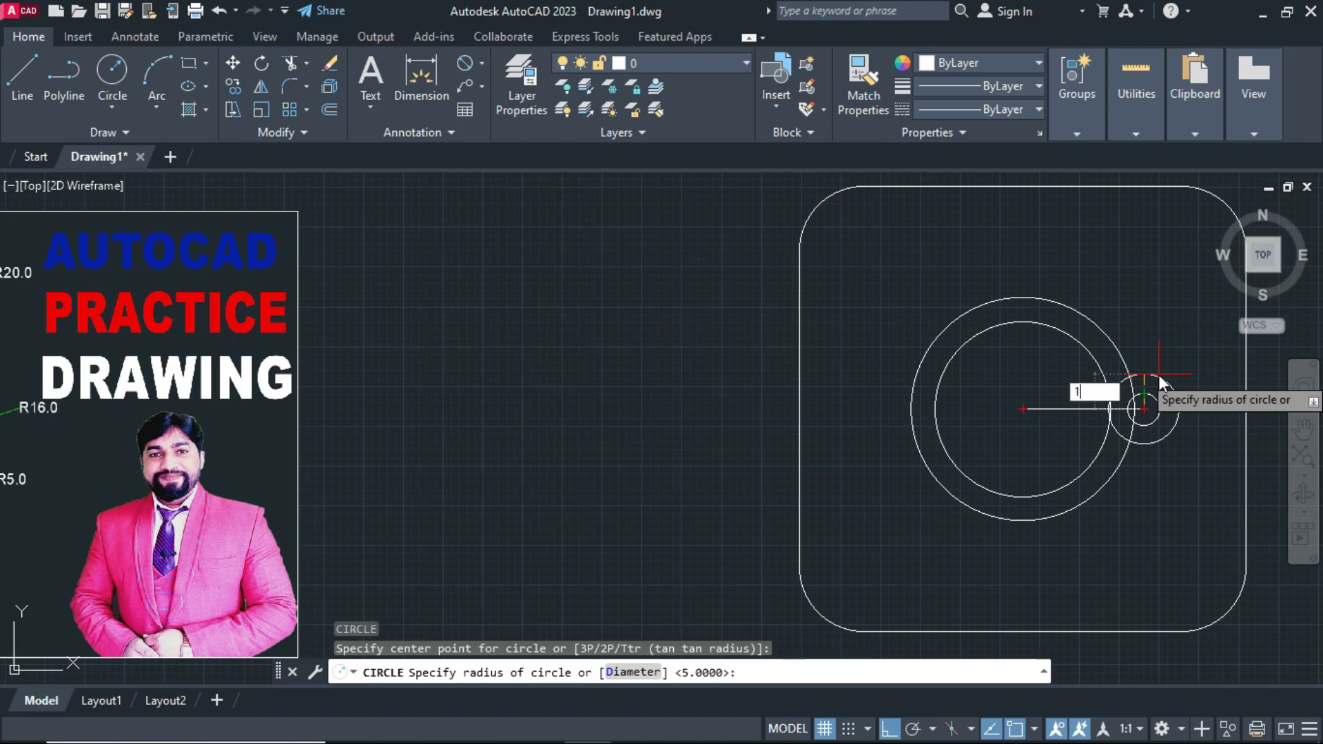
pyautogui.write('6')
pyautogui.press('Return')
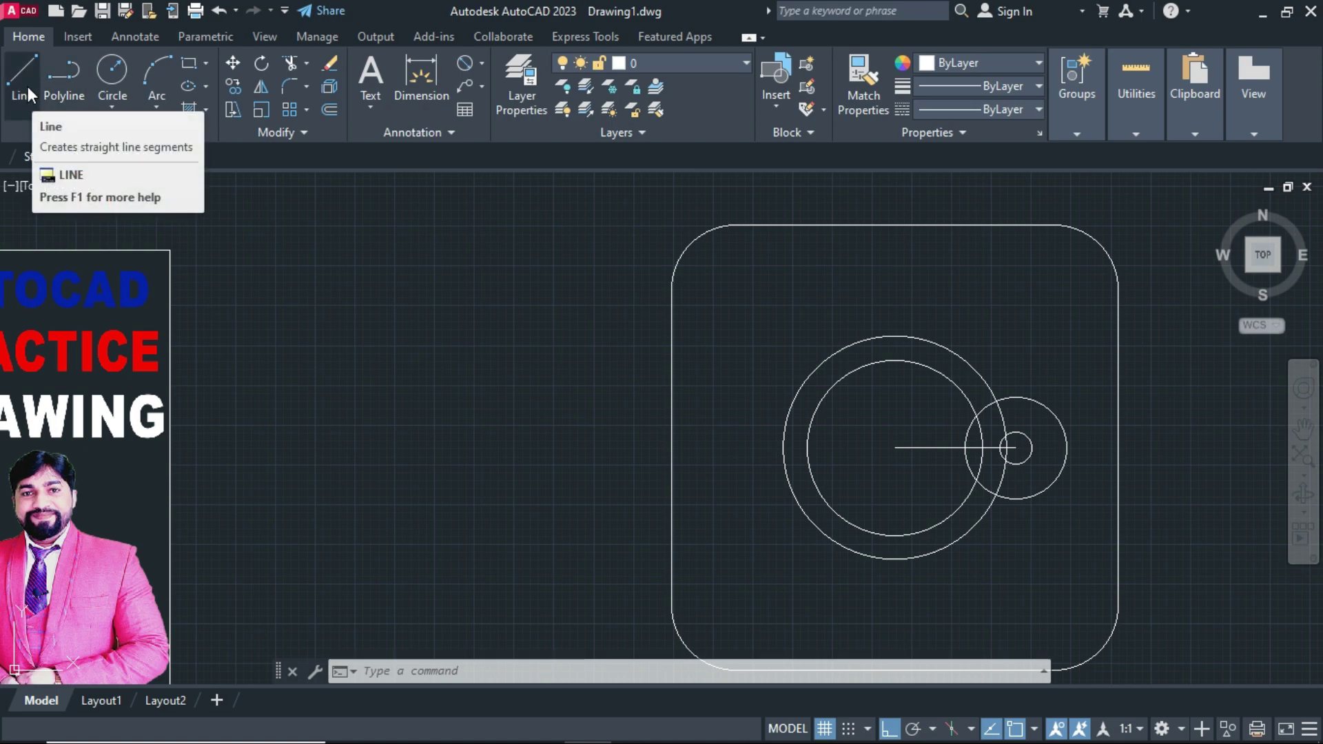
pyautogui.moveTo(23, 80)
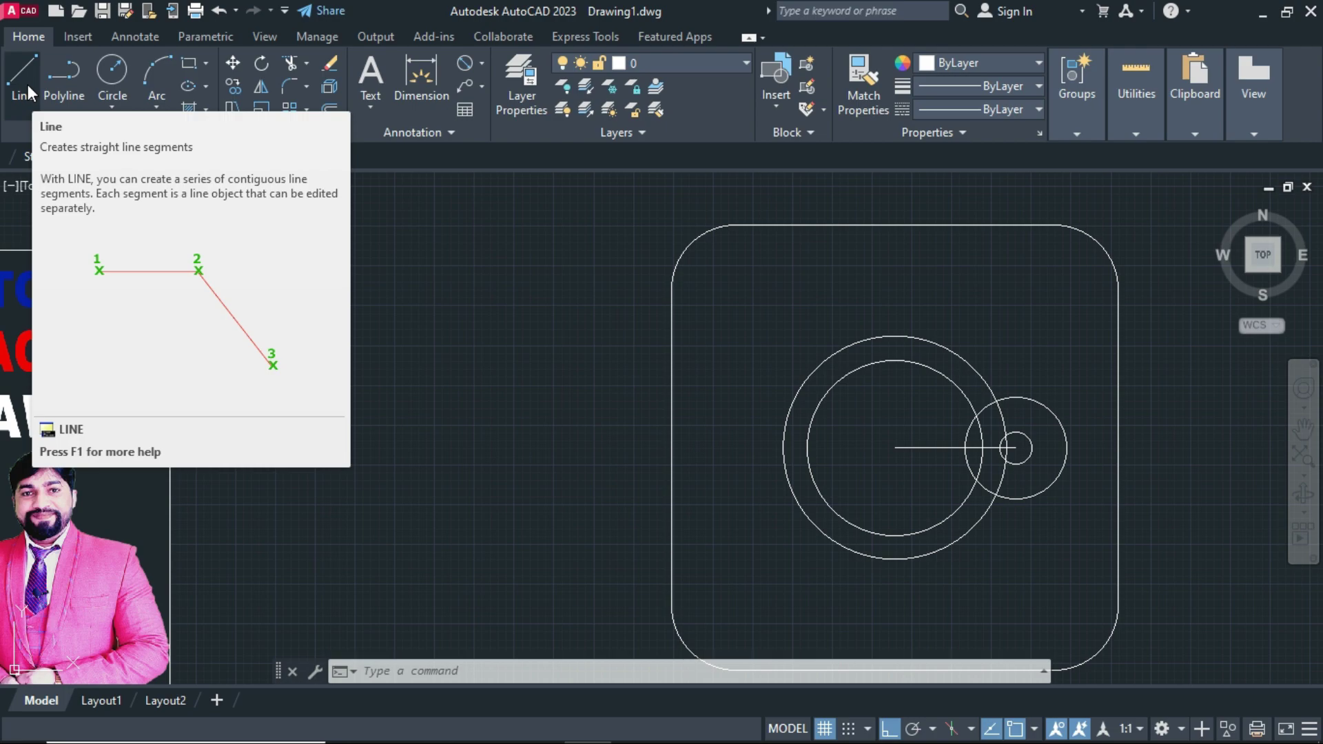
# Draw the upper tangent line from the 70-diameter circle to the radius-16 circle
pyautogui.click(27, 84)
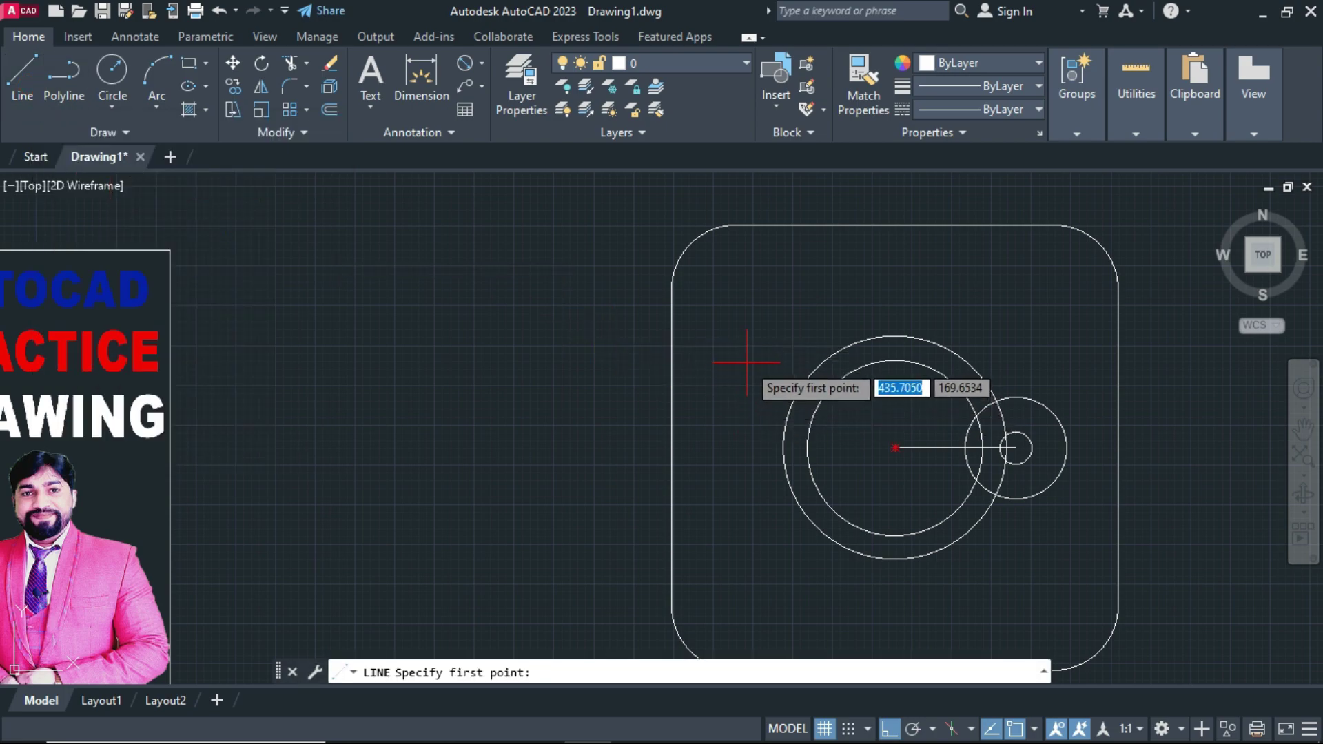
pyautogui.write('T')
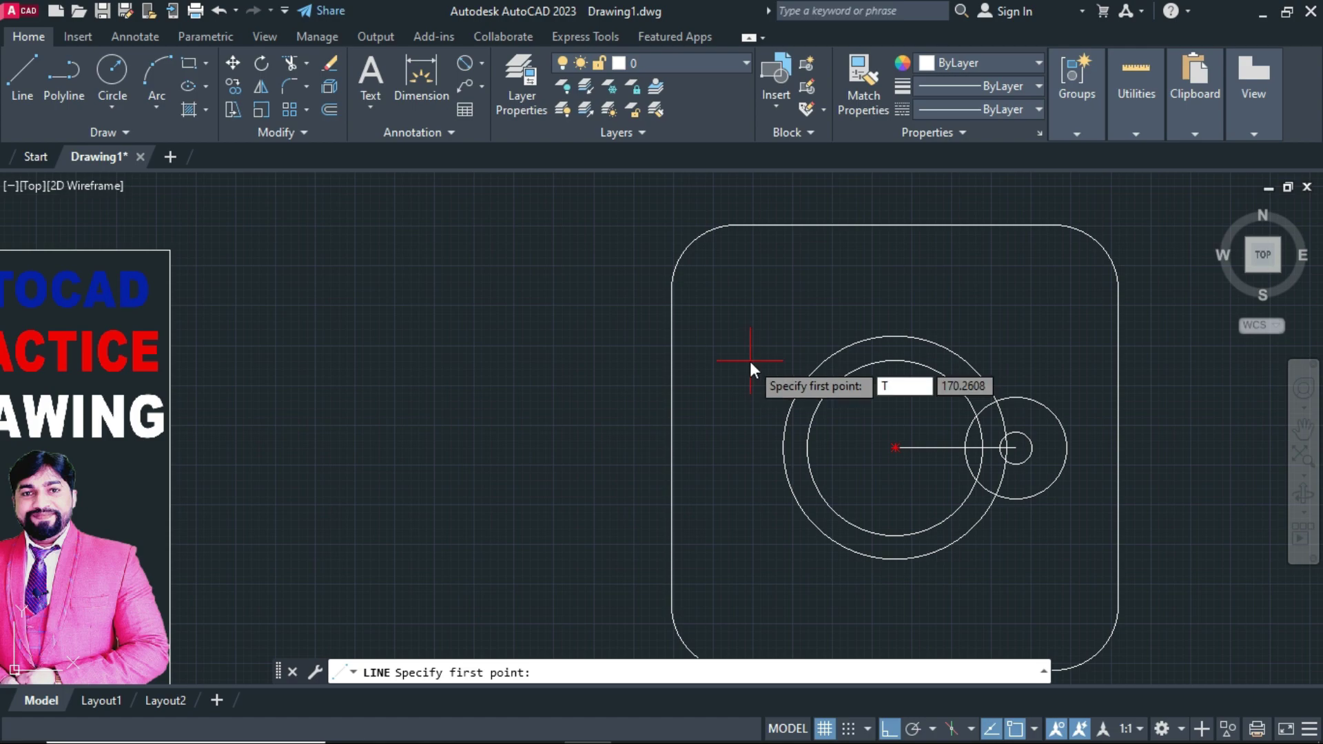
pyautogui.write('AN')
pyautogui.press('Return')
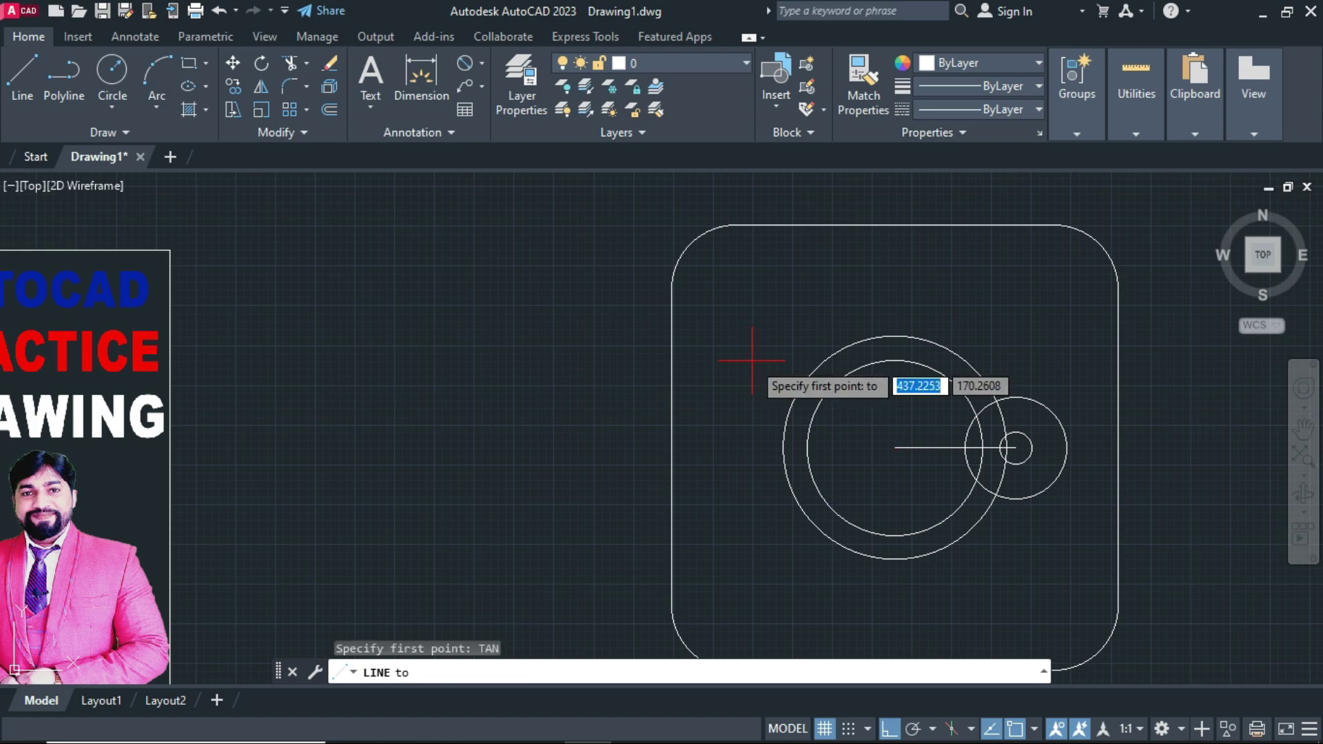
pyautogui.click(954, 354)
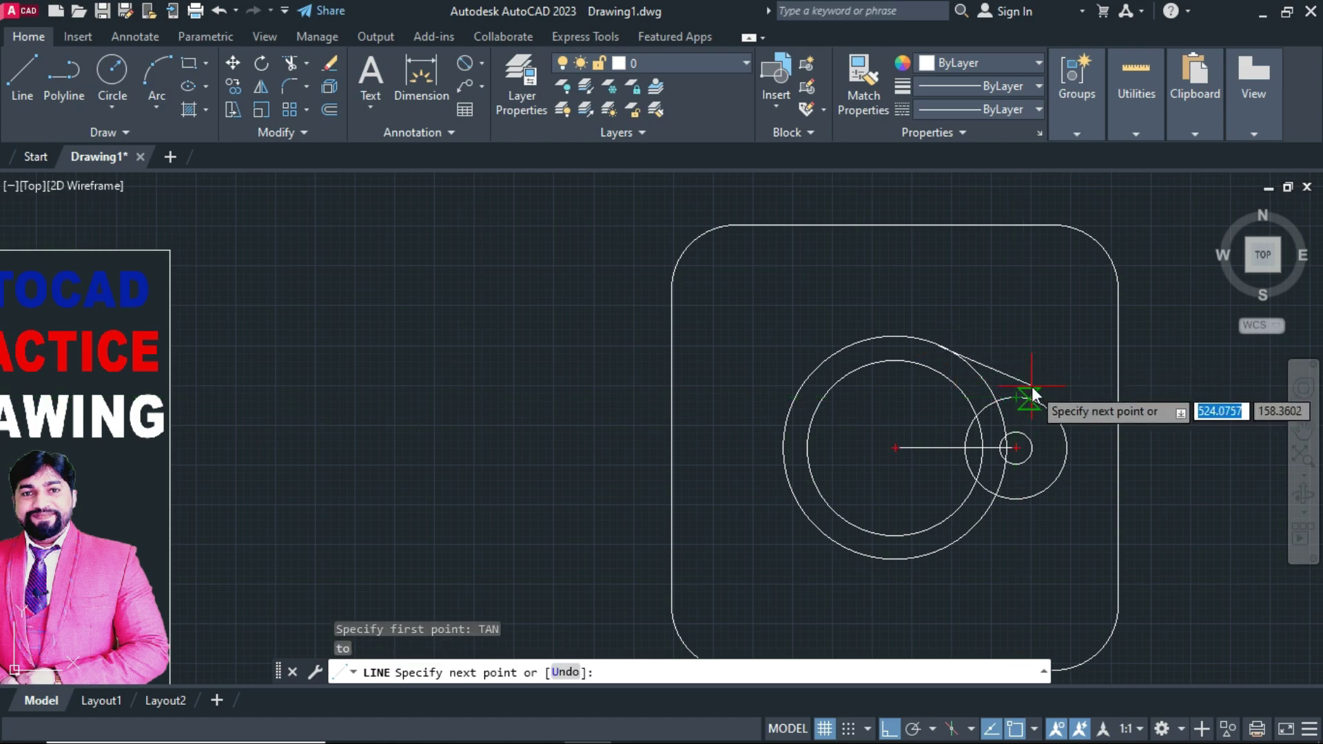
pyautogui.write('TAN')
pyautogui.press('Return')
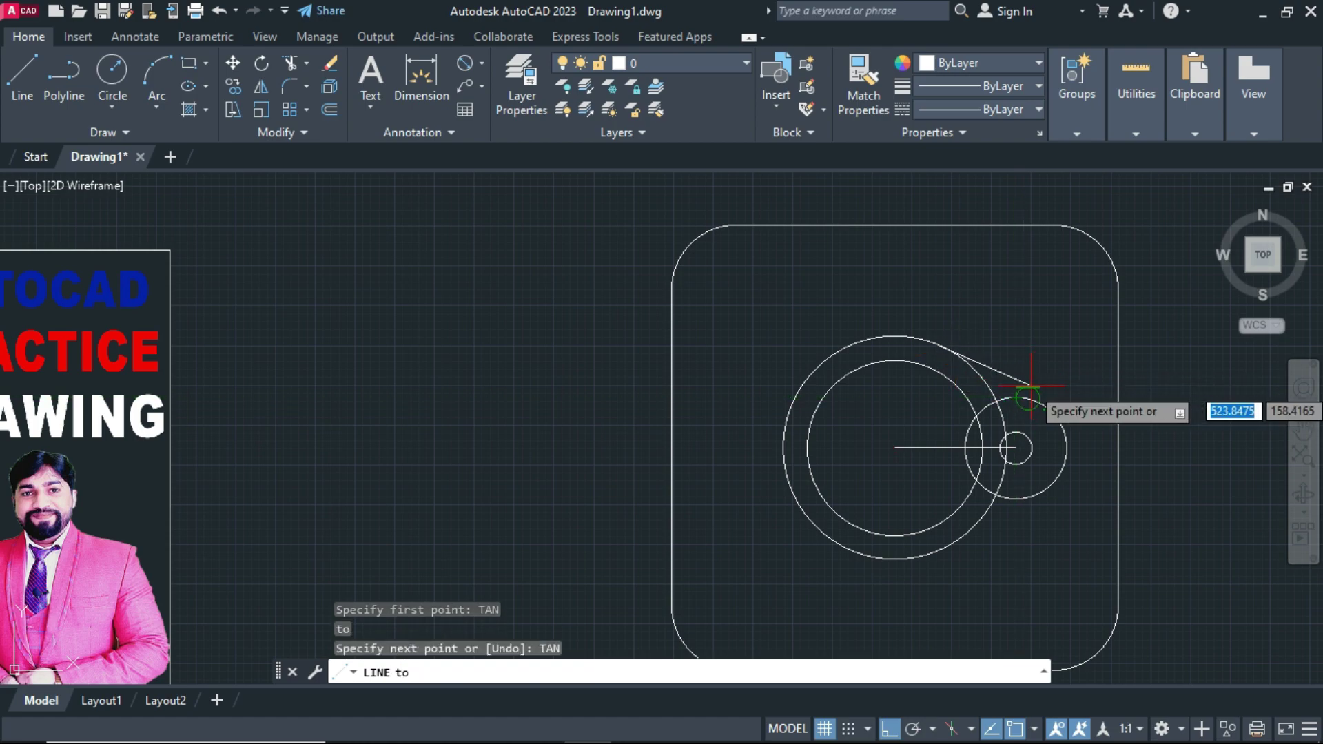
pyautogui.rightClick(1027, 354)
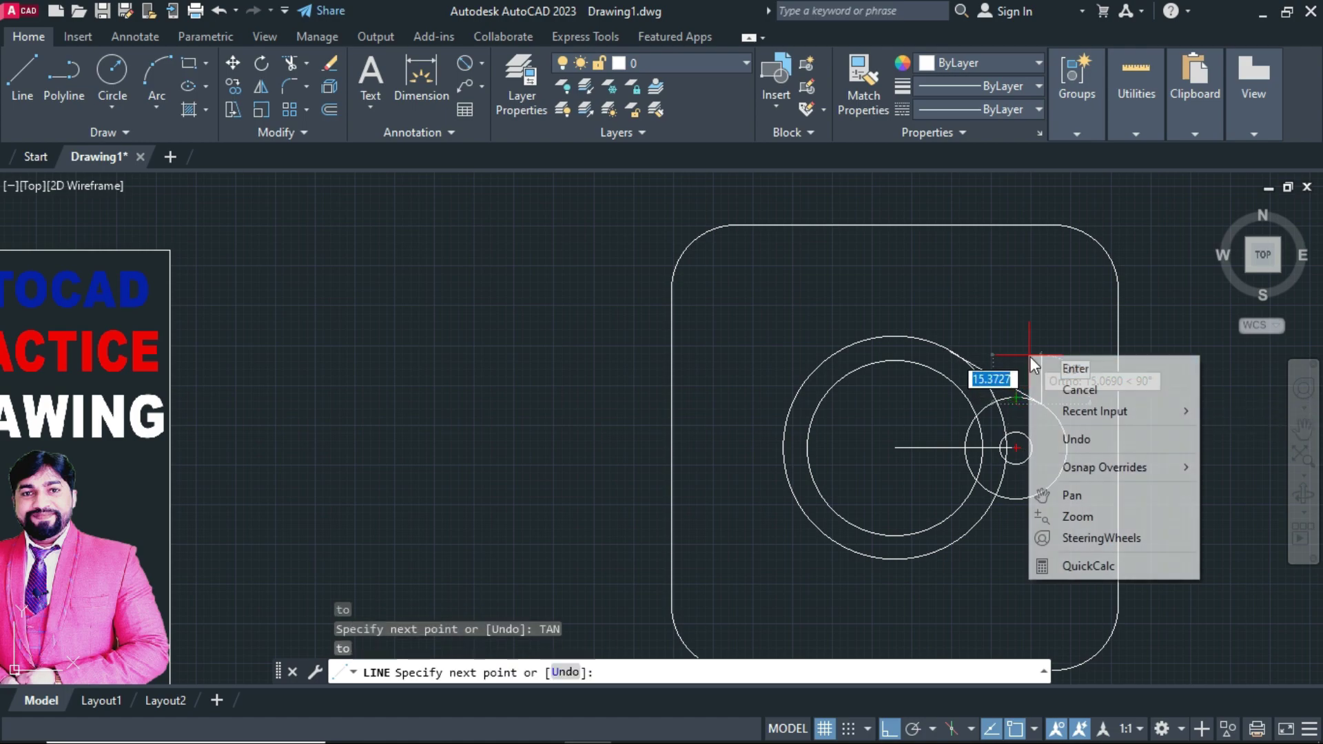
pyautogui.click(1042, 367)
pyautogui.moveTo(1040, 545); pyautogui.dragTo(1027, 513, button='middle')
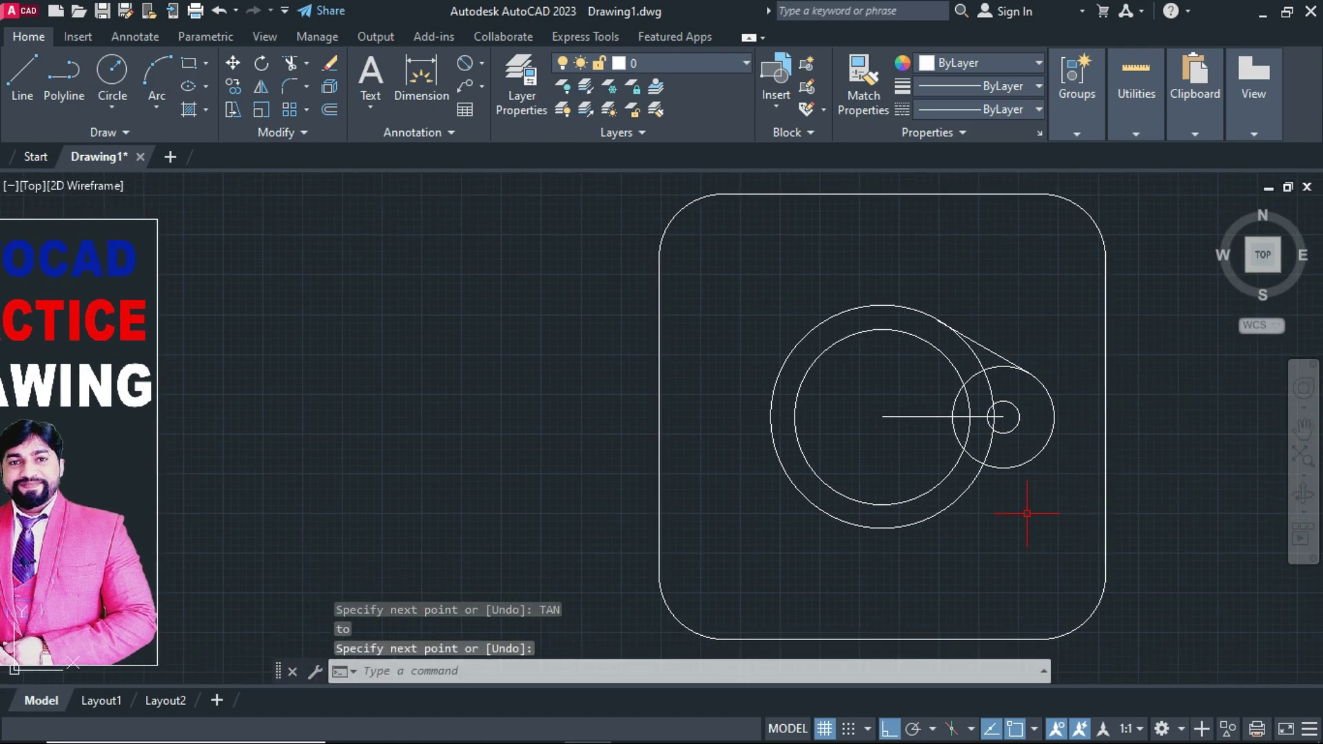
# Draw the lower tangent line from the big circle's bottom to the lobe circle
pyautogui.write('l')
pyautogui.press('Return')
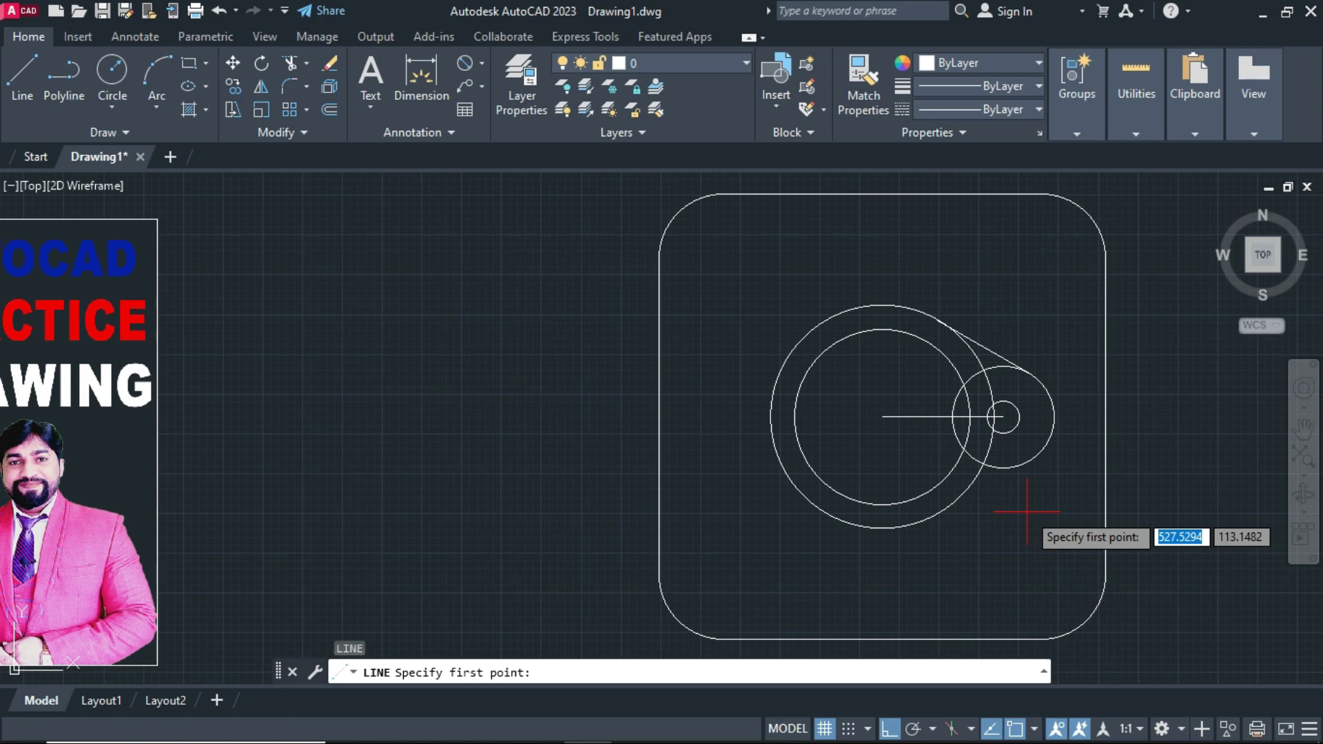
pyautogui.write('fro')
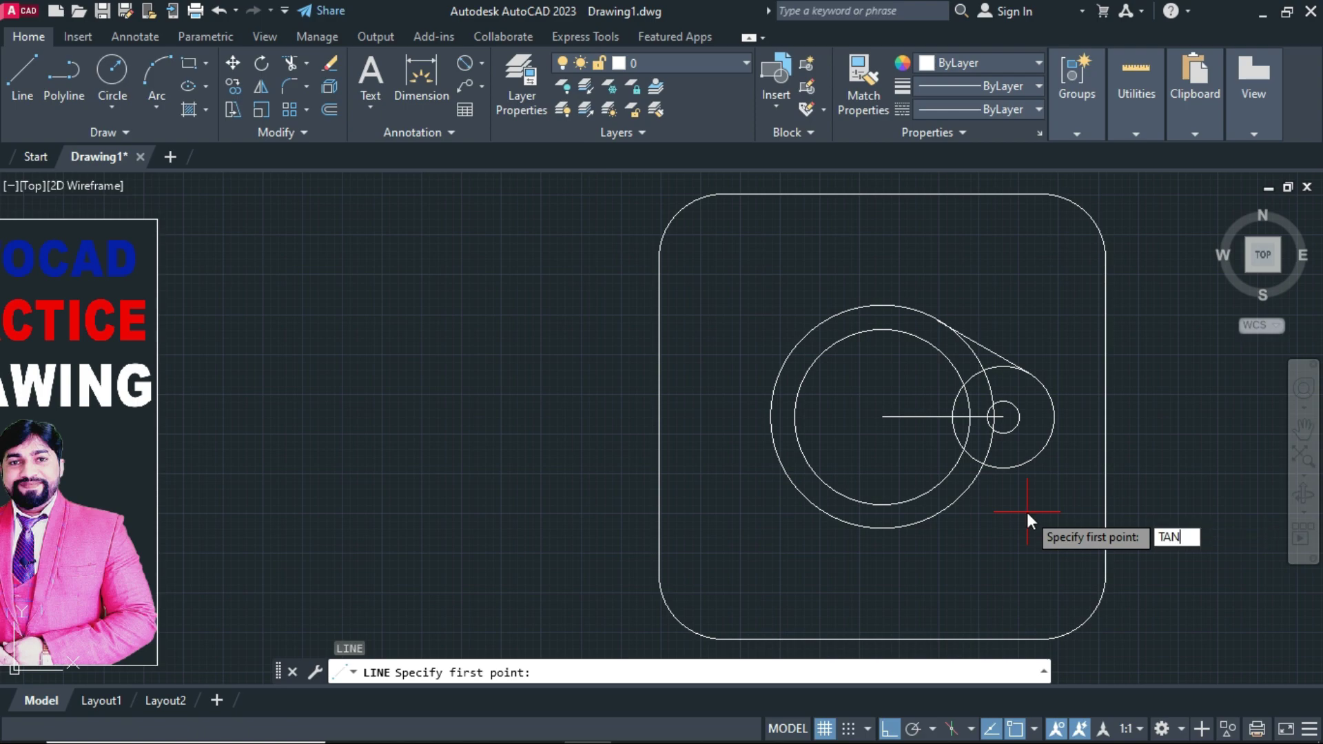
pyautogui.press('Return')
pyautogui.click(932, 516)
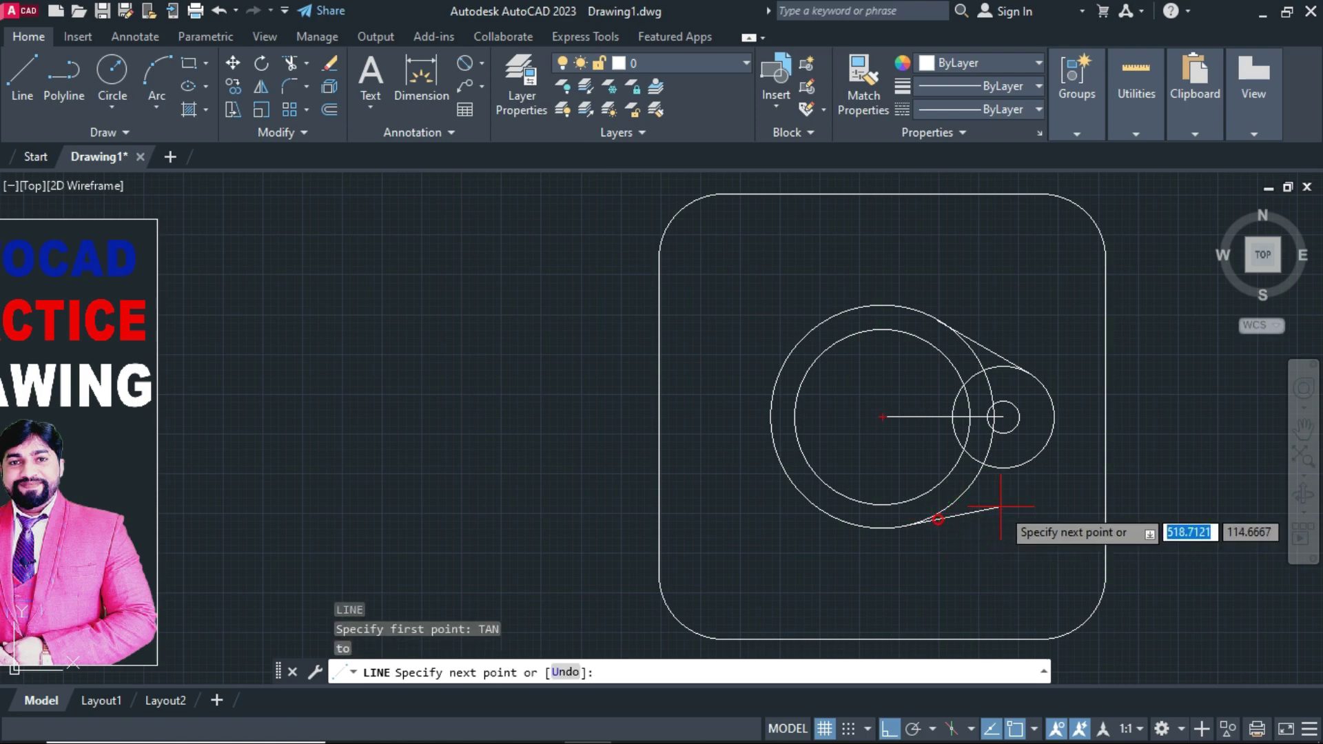
pyautogui.write('ta')
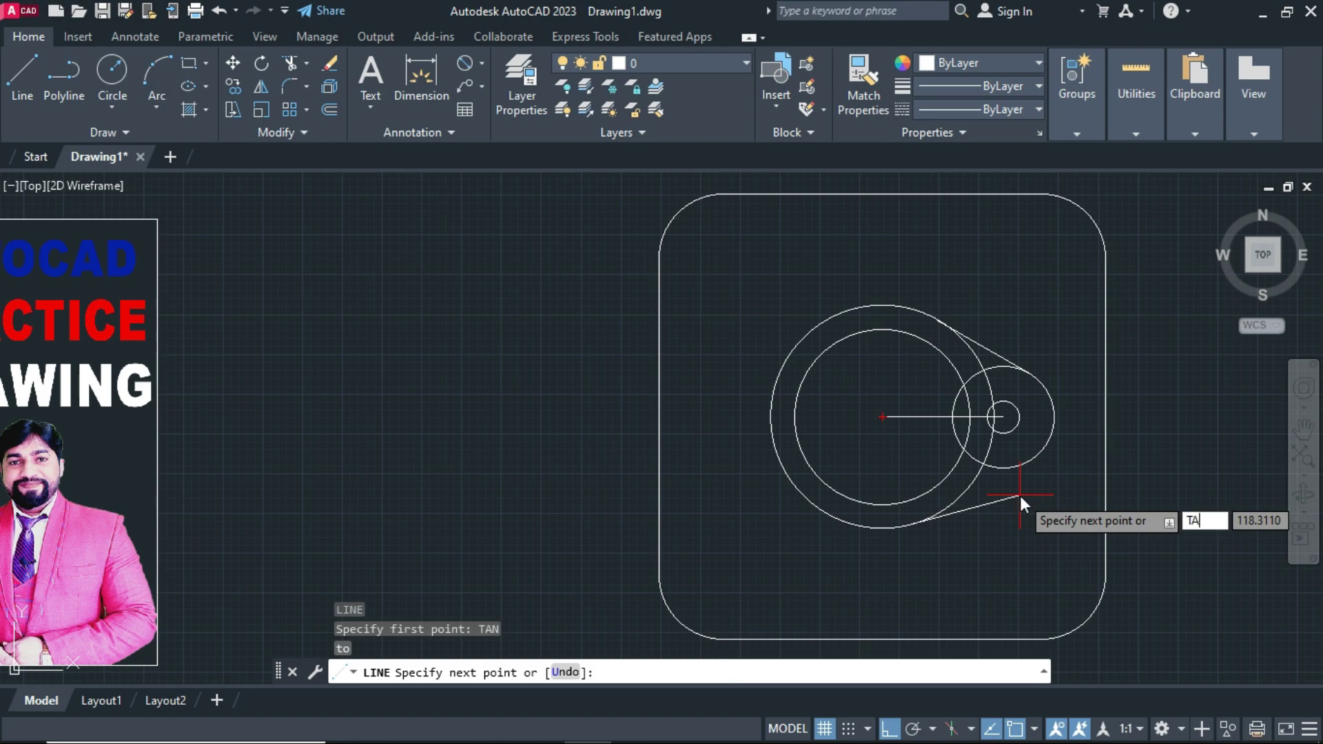
pyautogui.write('n')
pyautogui.press('Return')
pyautogui.click(1016, 466)
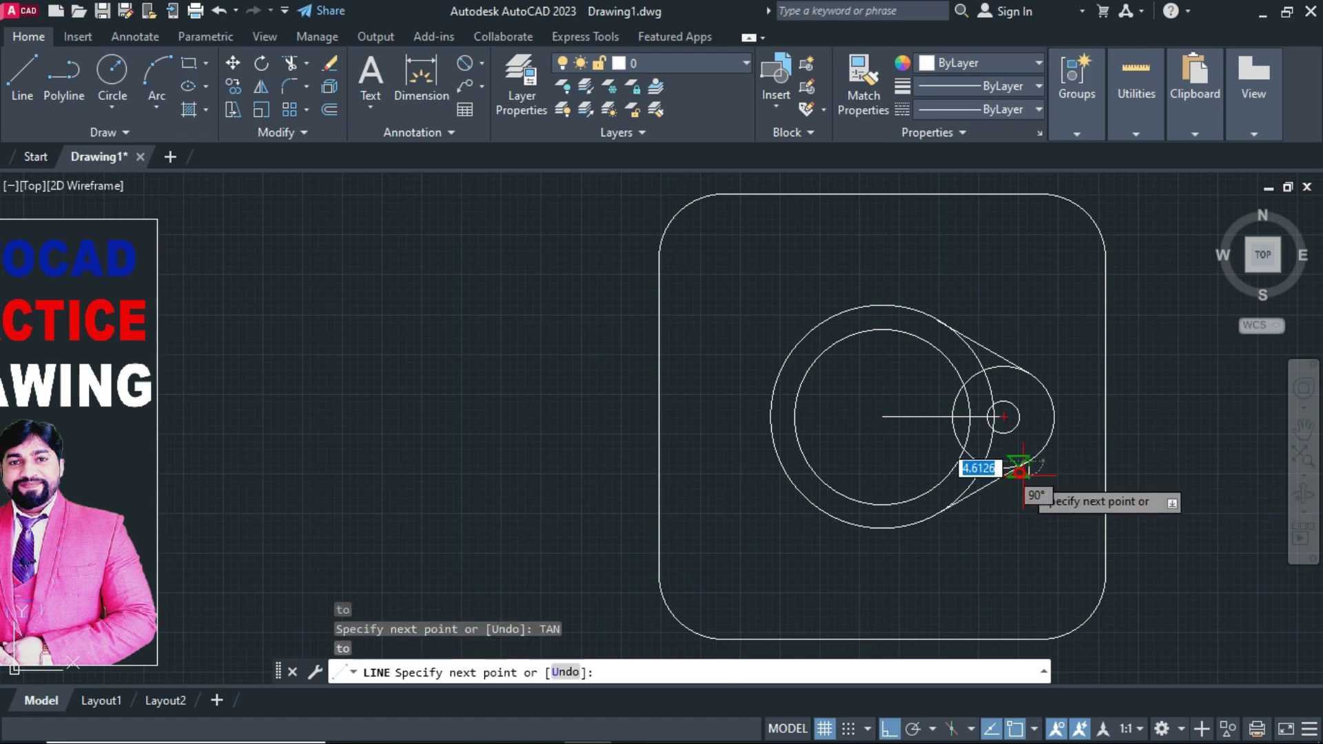
pyautogui.rightClick(1024, 486)
pyautogui.click(1047, 498)
pyautogui.moveTo(1030, 540); pyautogui.dragTo(1010, 535, button='middle')
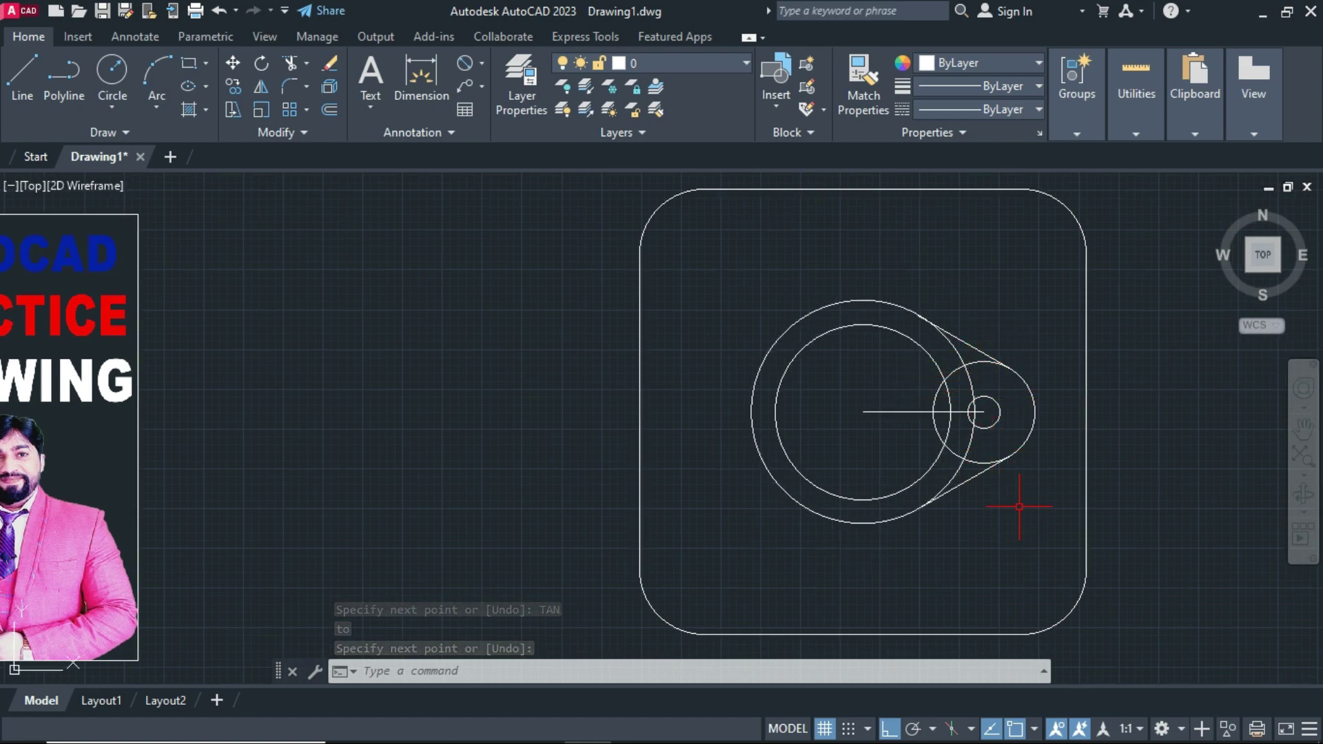
# Trim the circle arcs lying between the two tangent lines
pyautogui.write('tr')
pyautogui.press('Return')
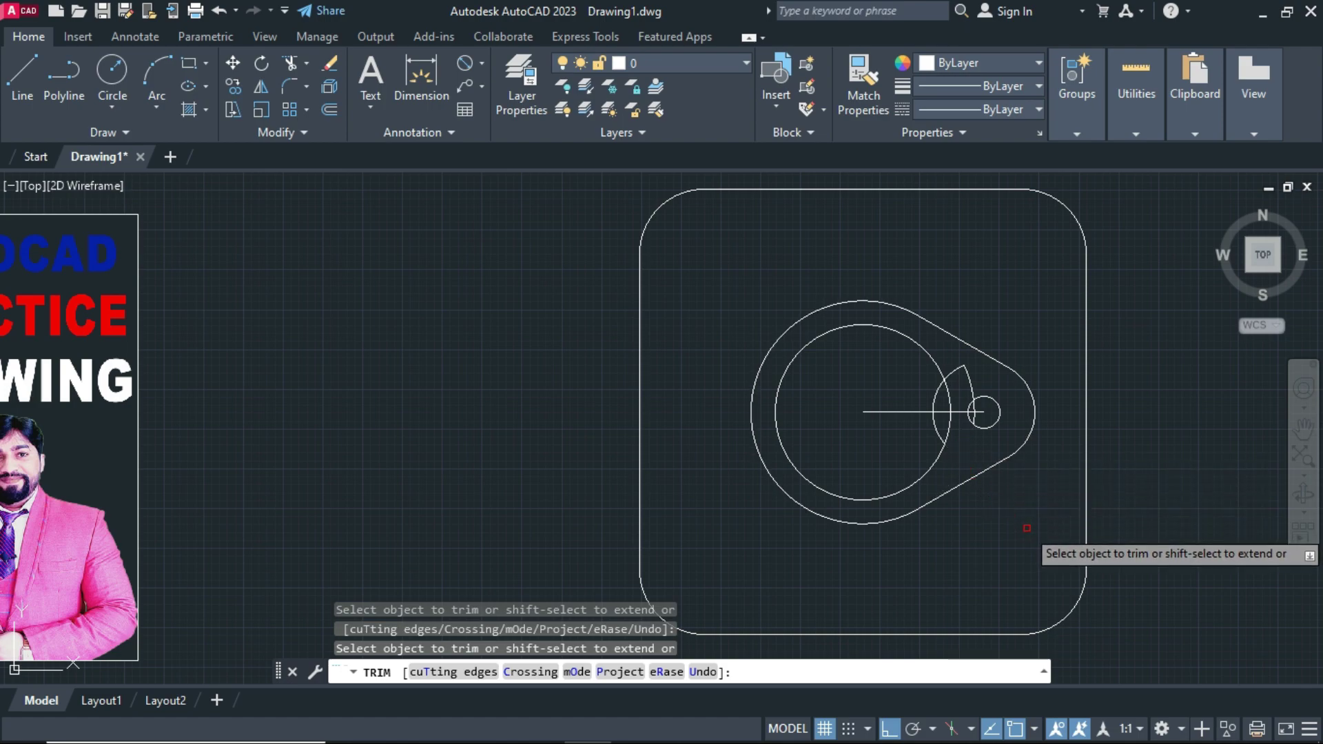
pyautogui.rightClick(1141, 441)
pyautogui.click(1150, 452)
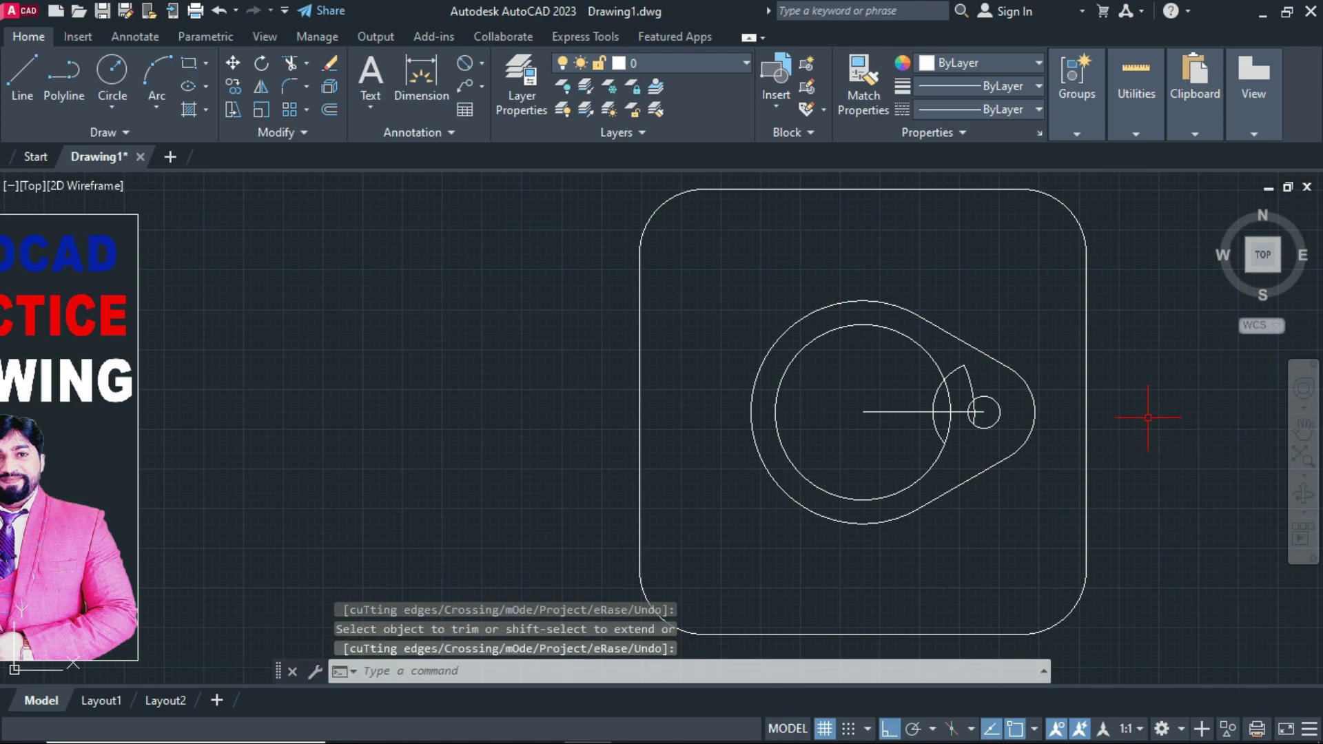
# Erase the leftover arc pieces and the 38-unit horizontal construction line
pyautogui.write('E')
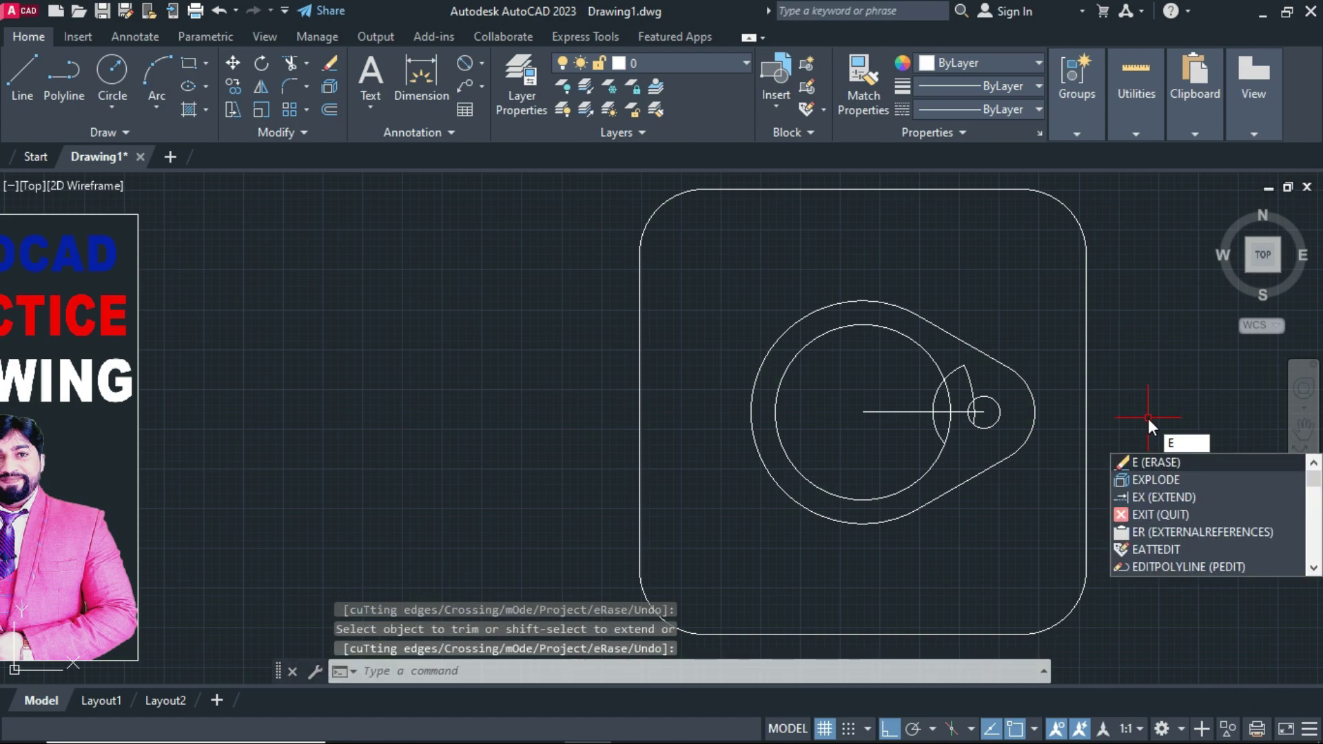
pyautogui.press('Return')
pyautogui.click(982, 362)
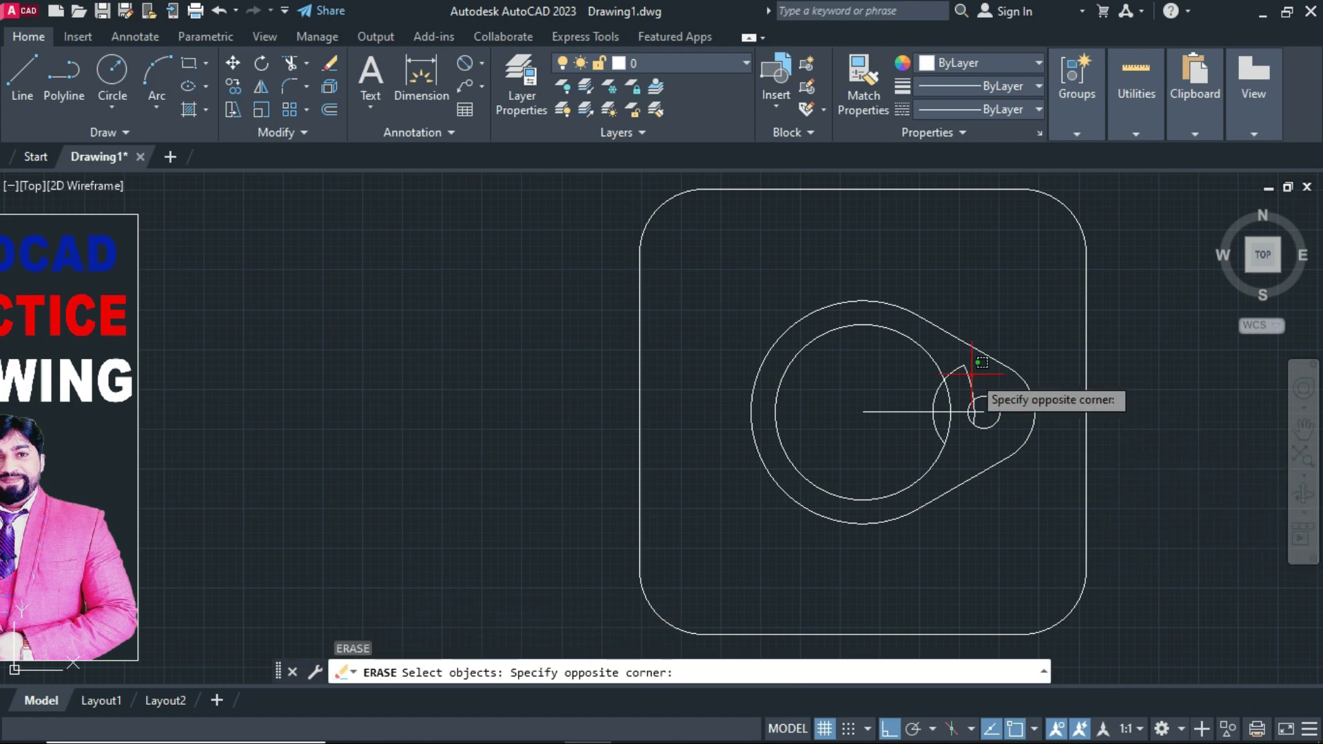
pyautogui.click(965, 373)
pyautogui.click(954, 376)
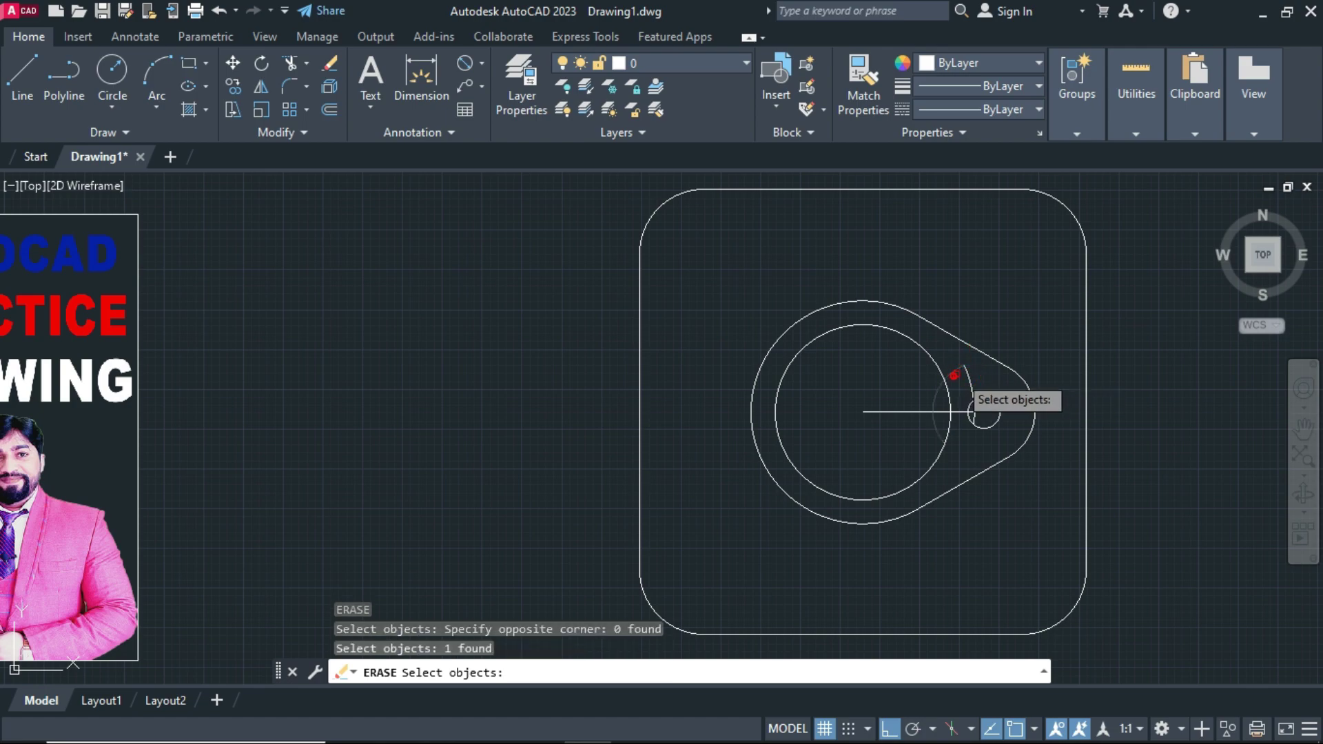
pyautogui.click(965, 374)
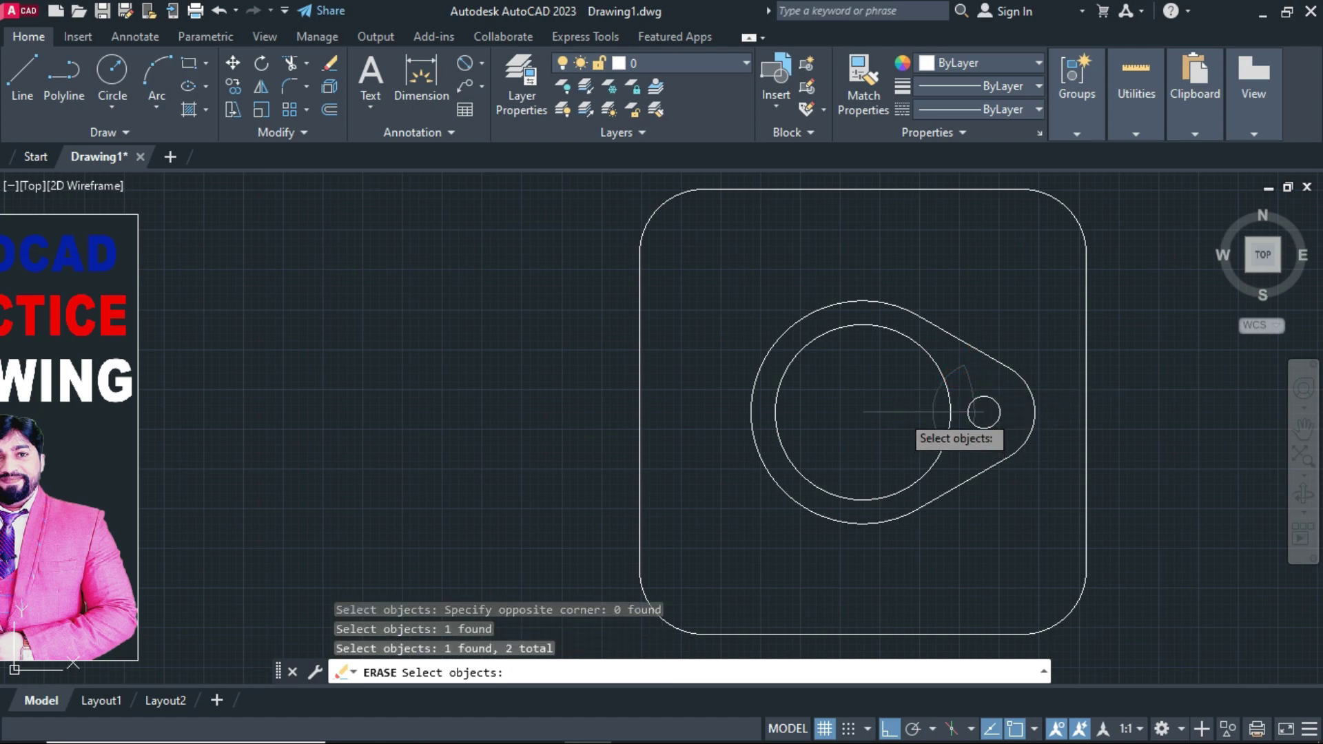
pyautogui.click(900, 413)
pyautogui.press('Return')
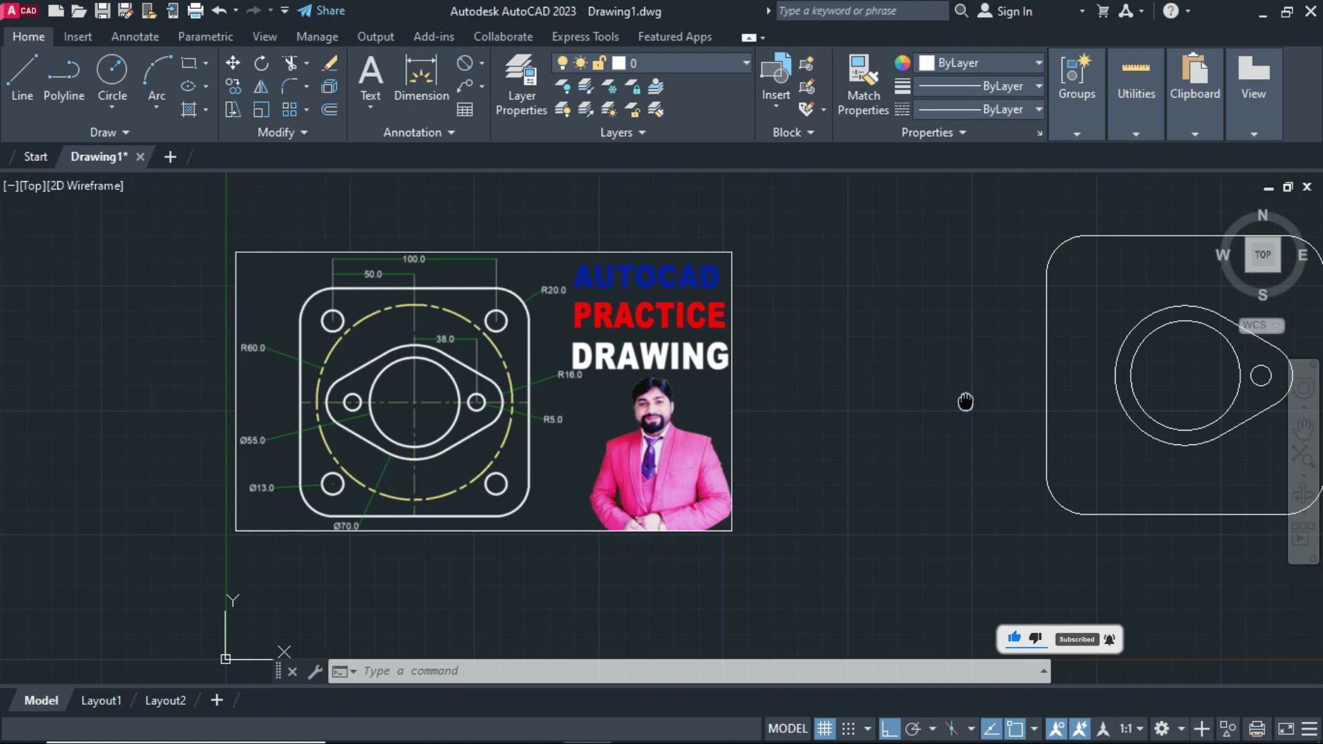
# Mirror the right lug and its hole about the vertical axis through the centre, keeping the original
pyautogui.moveTo(1248, 346); pyautogui.dragTo(1043, 384, button='middle')
pyautogui.scroll(2, 1043, 384)
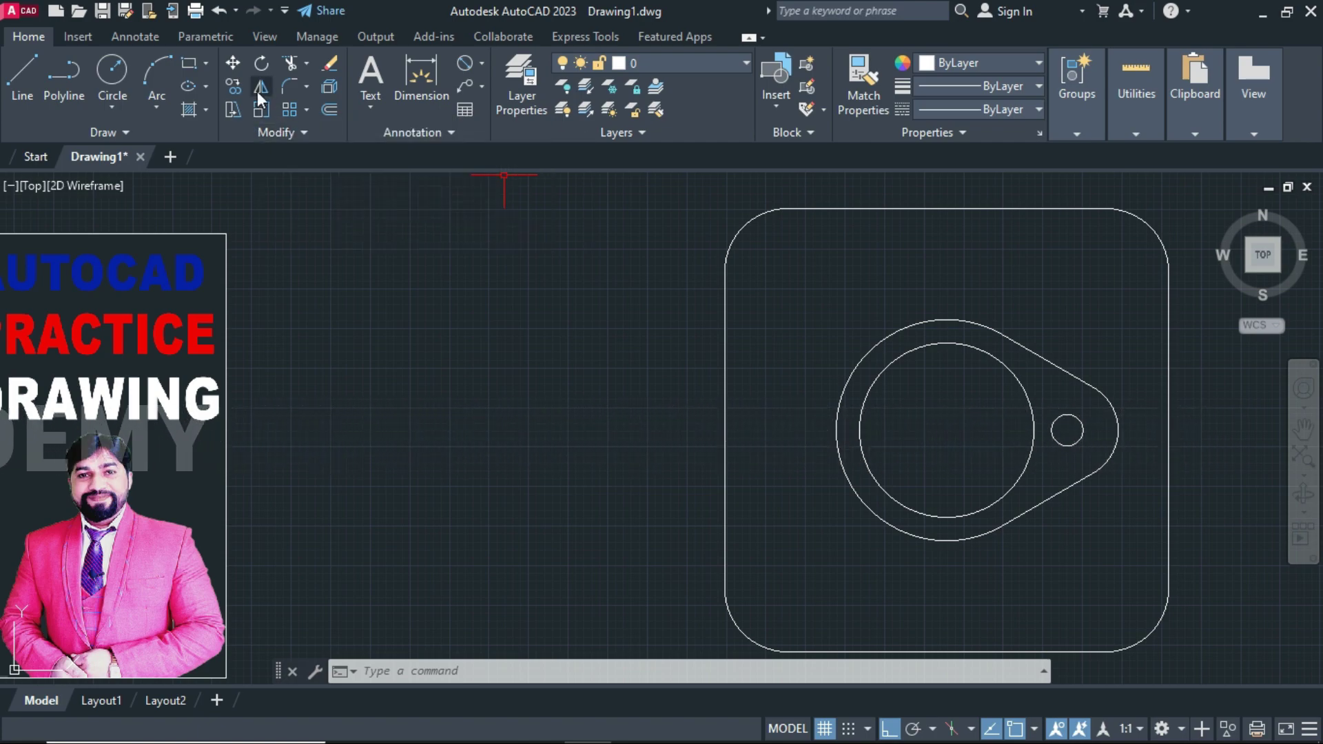
pyautogui.click(259, 89)
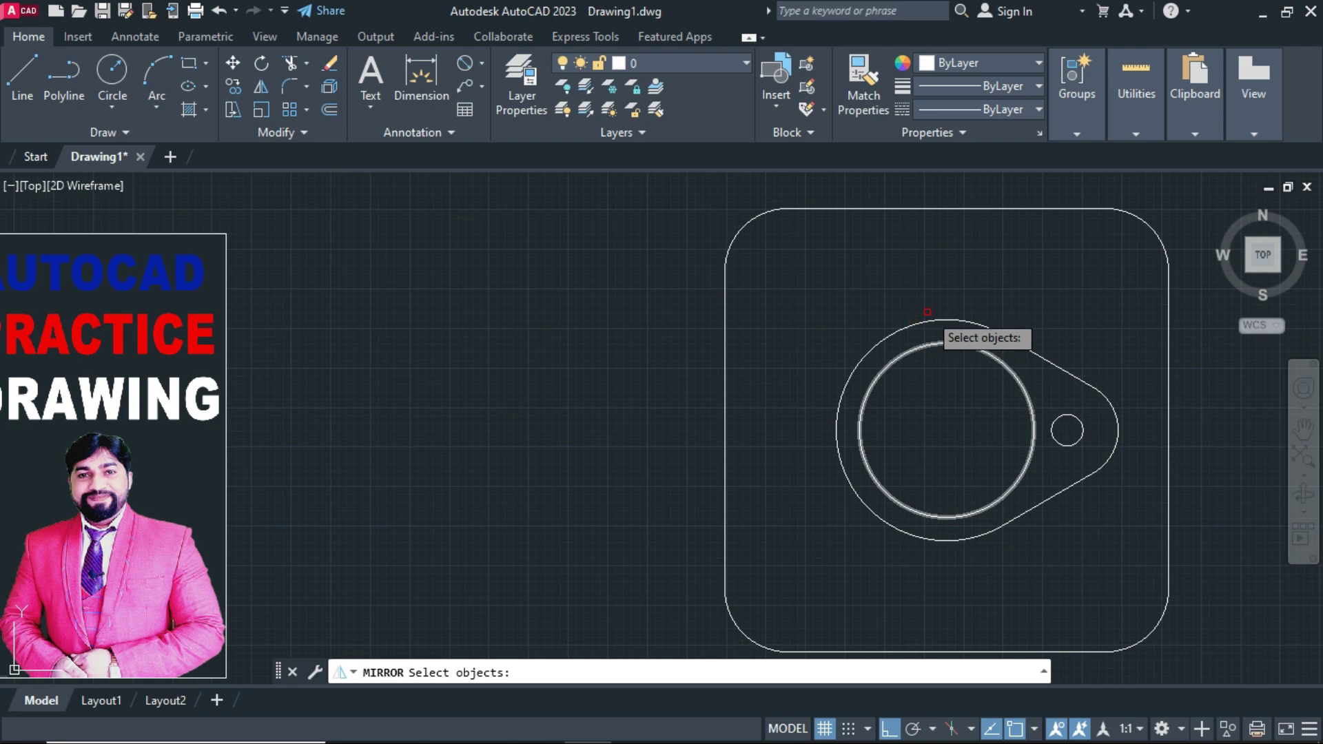
pyautogui.click(966, 296)
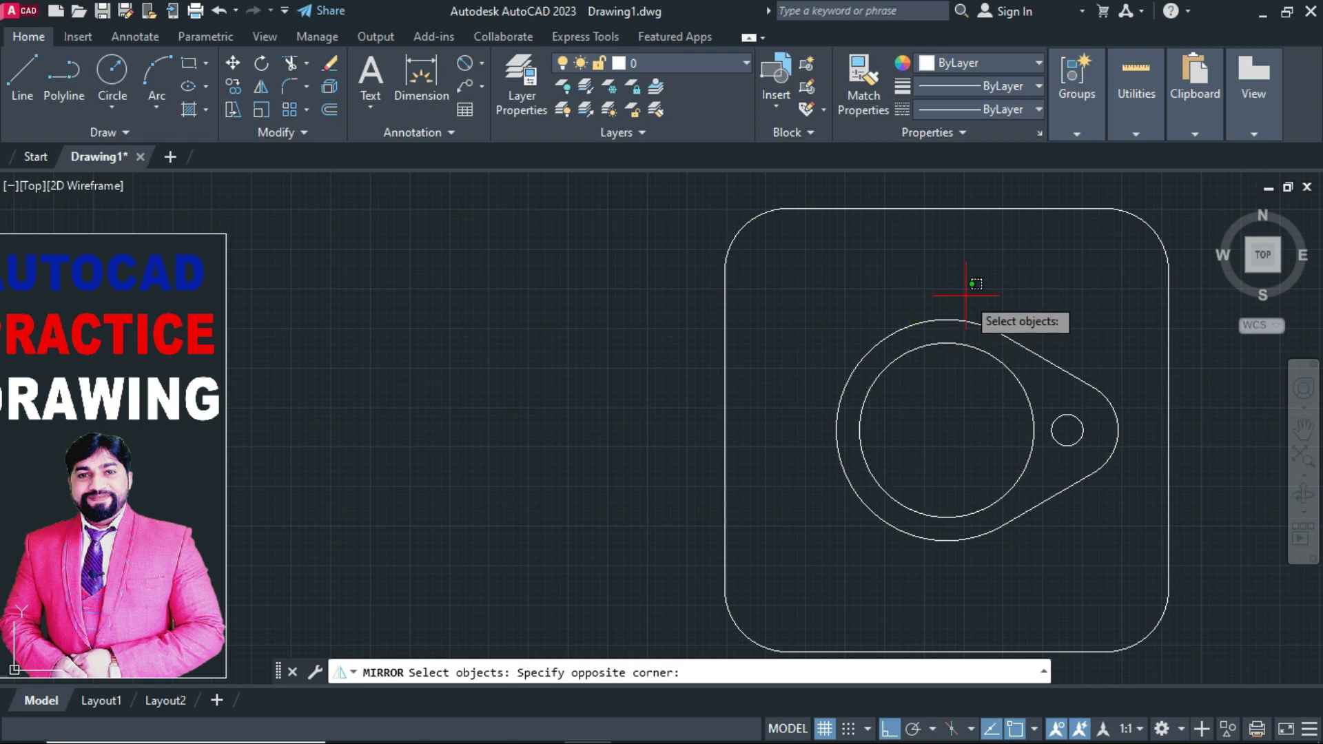
pyautogui.click(1137, 541)
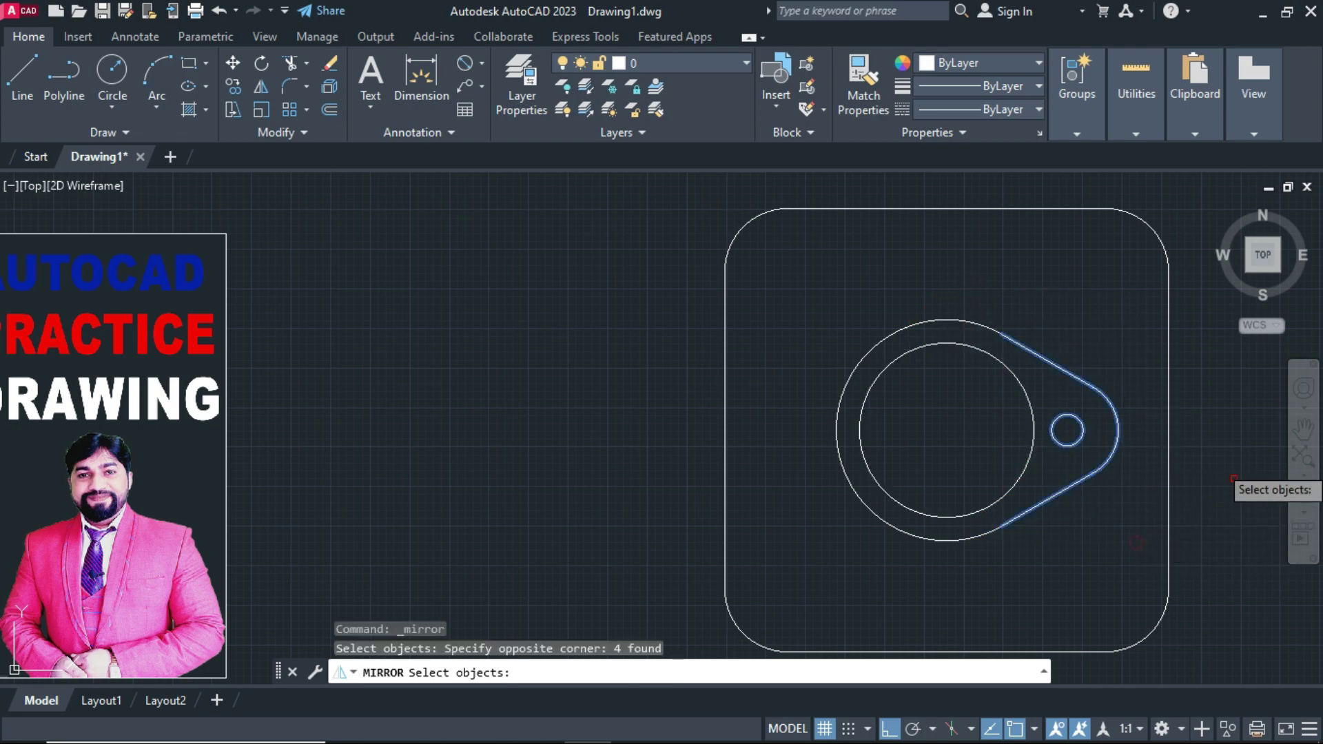
pyautogui.press('Return')
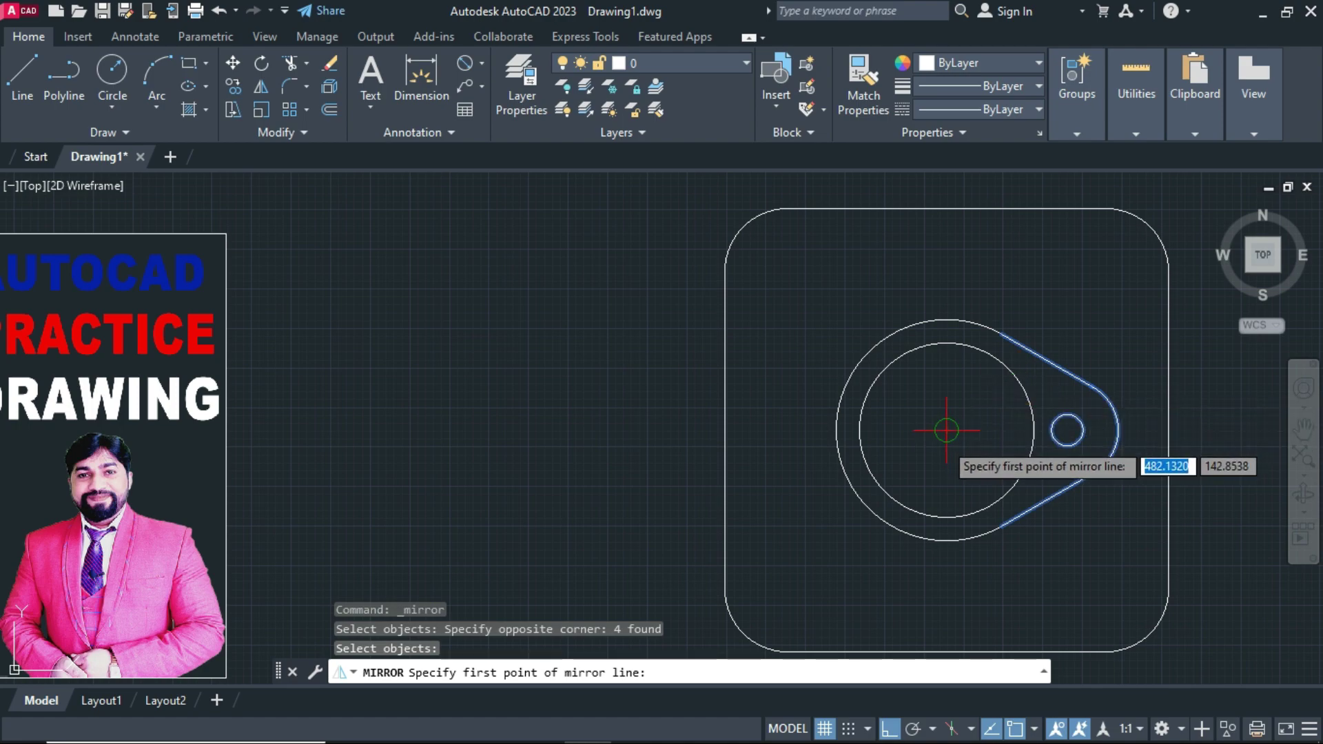
pyautogui.click(947, 431)
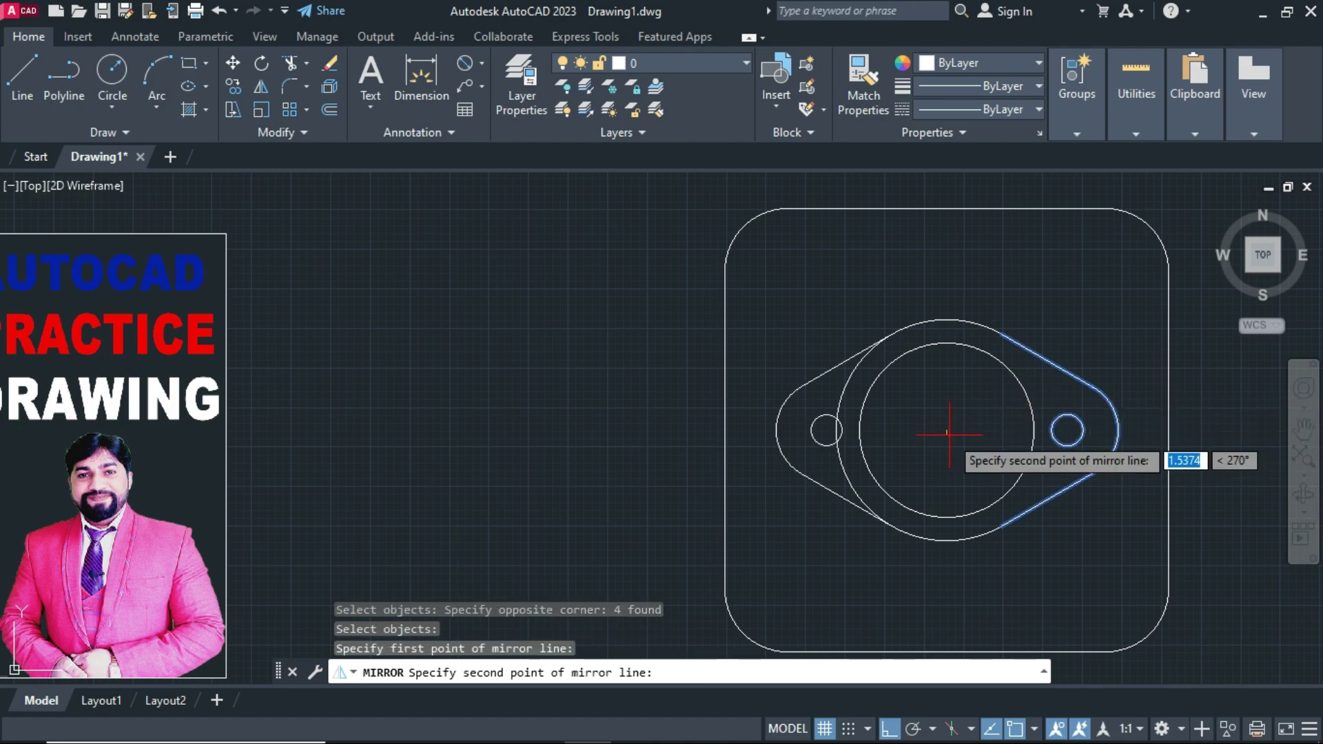
pyautogui.click(947, 343)
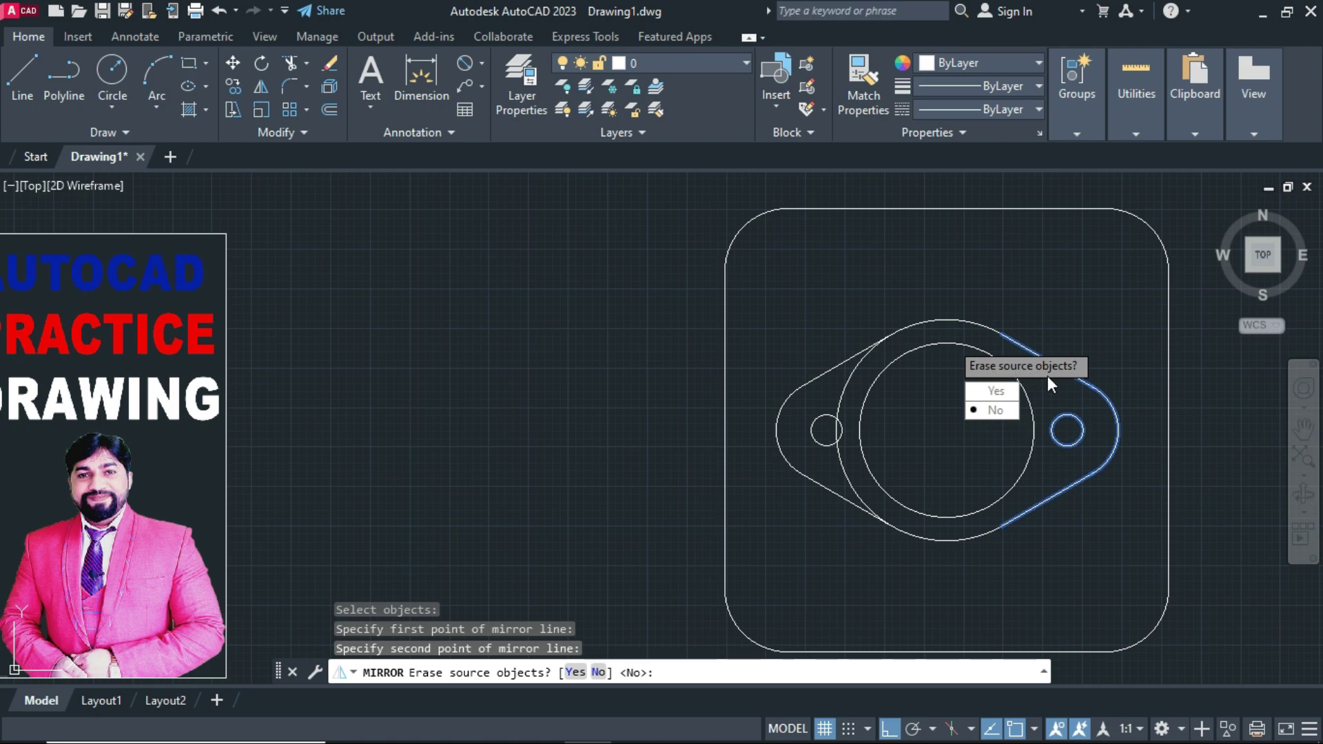
pyautogui.click(1002, 410)
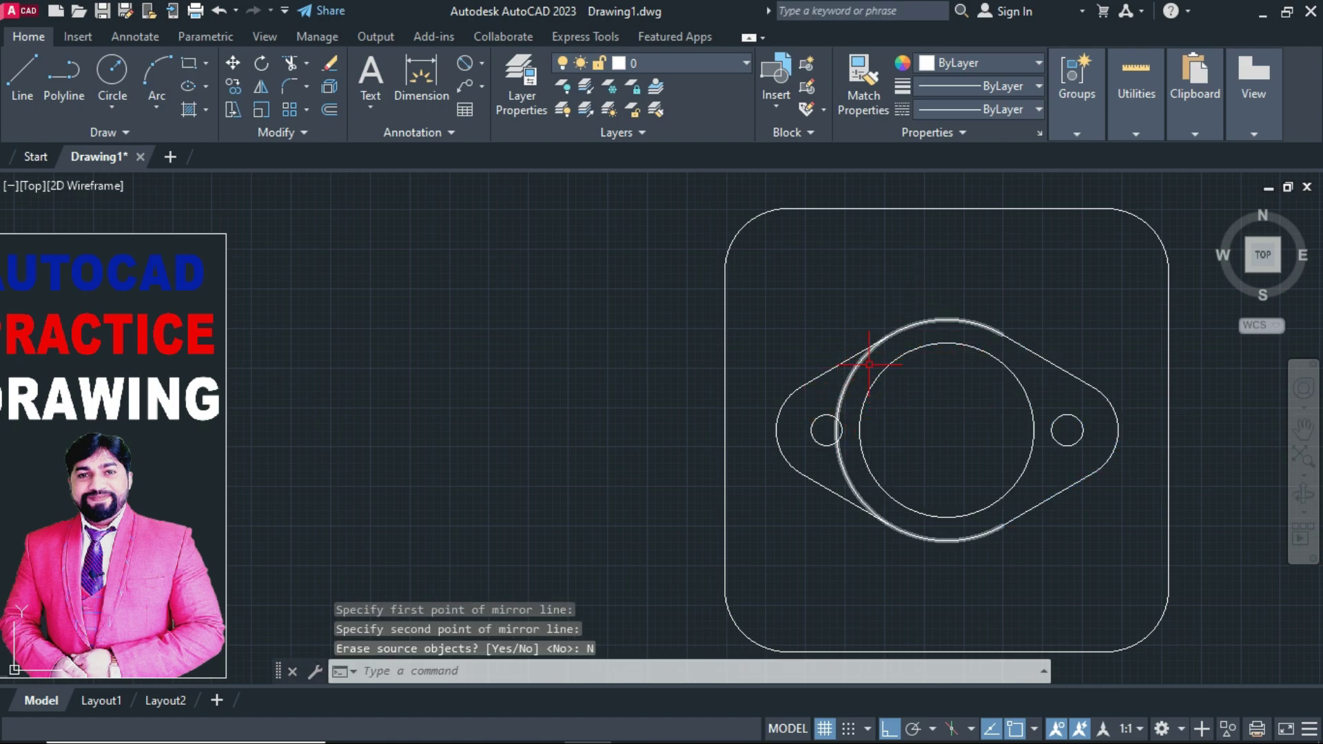
# Trim away the outer circle's arc inside the left lug
pyautogui.write('tr')
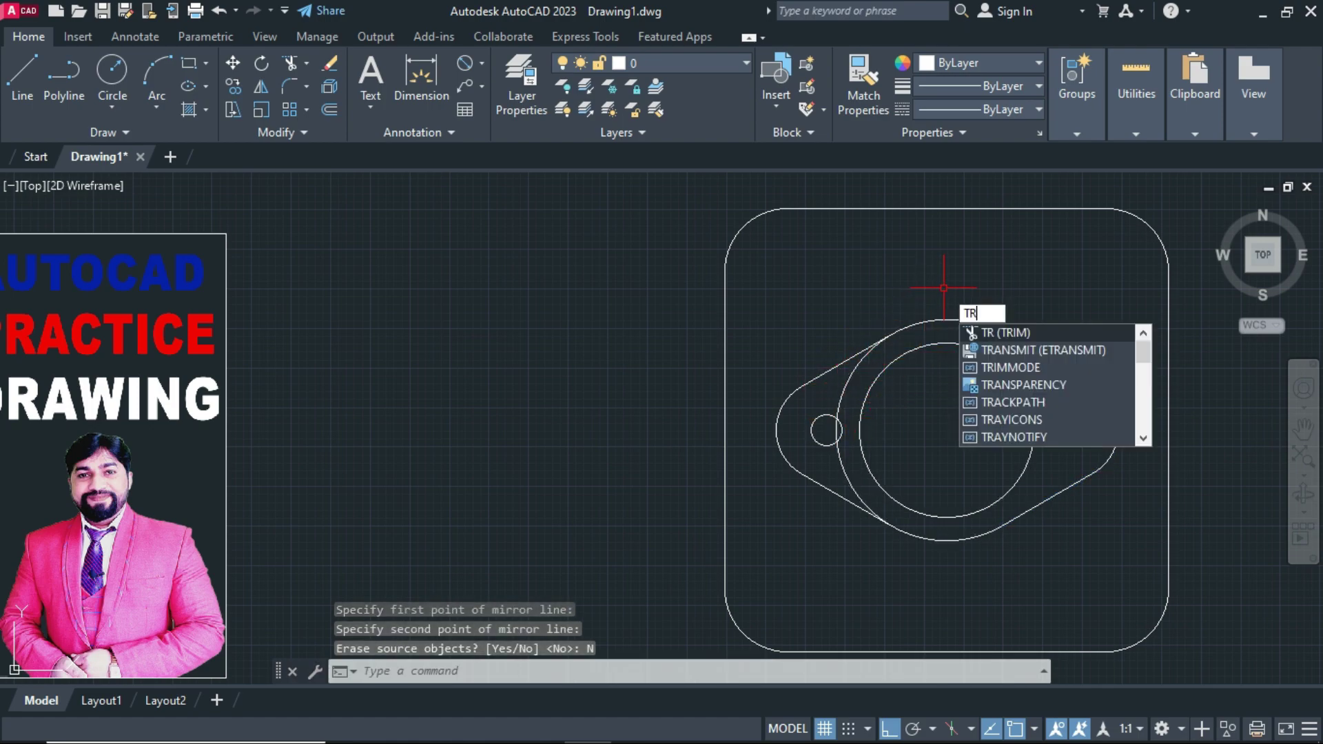
pyautogui.press('Return')
pyautogui.click(839, 398)
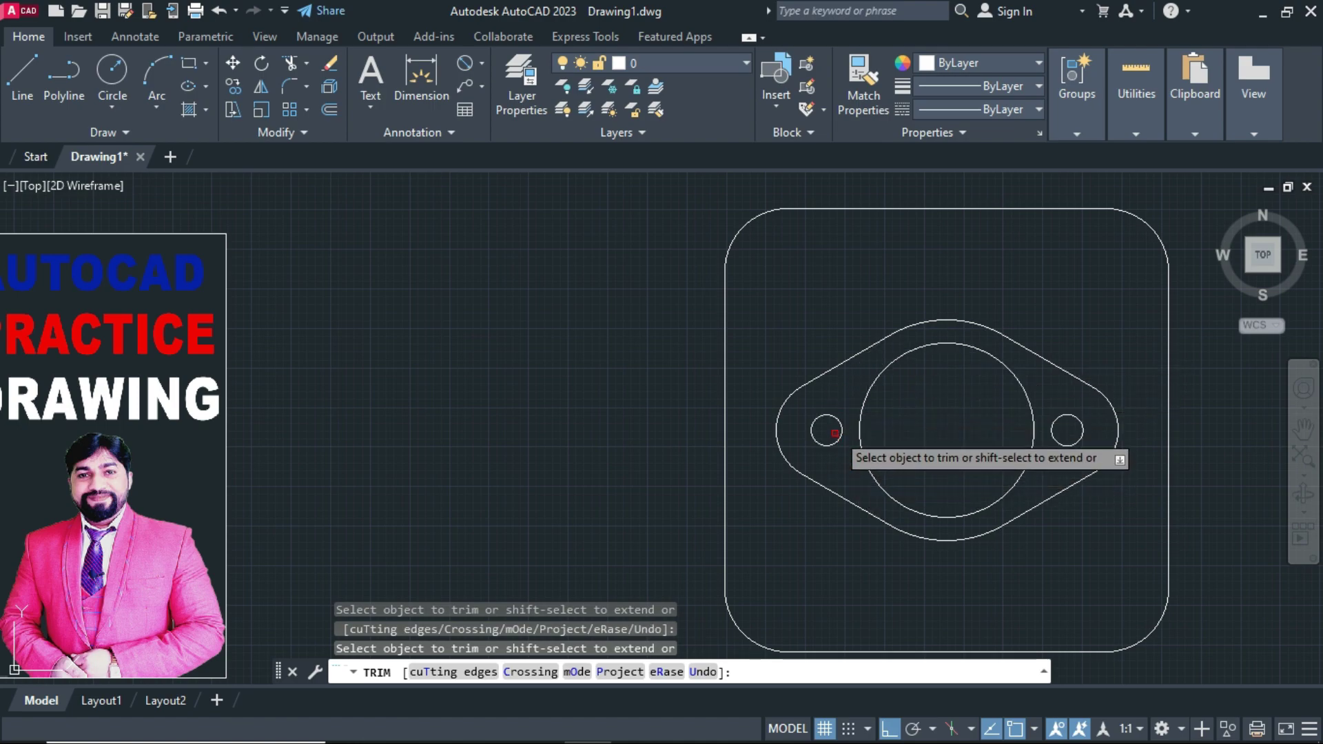
pyautogui.rightClick(622, 407)
pyautogui.click(641, 416)
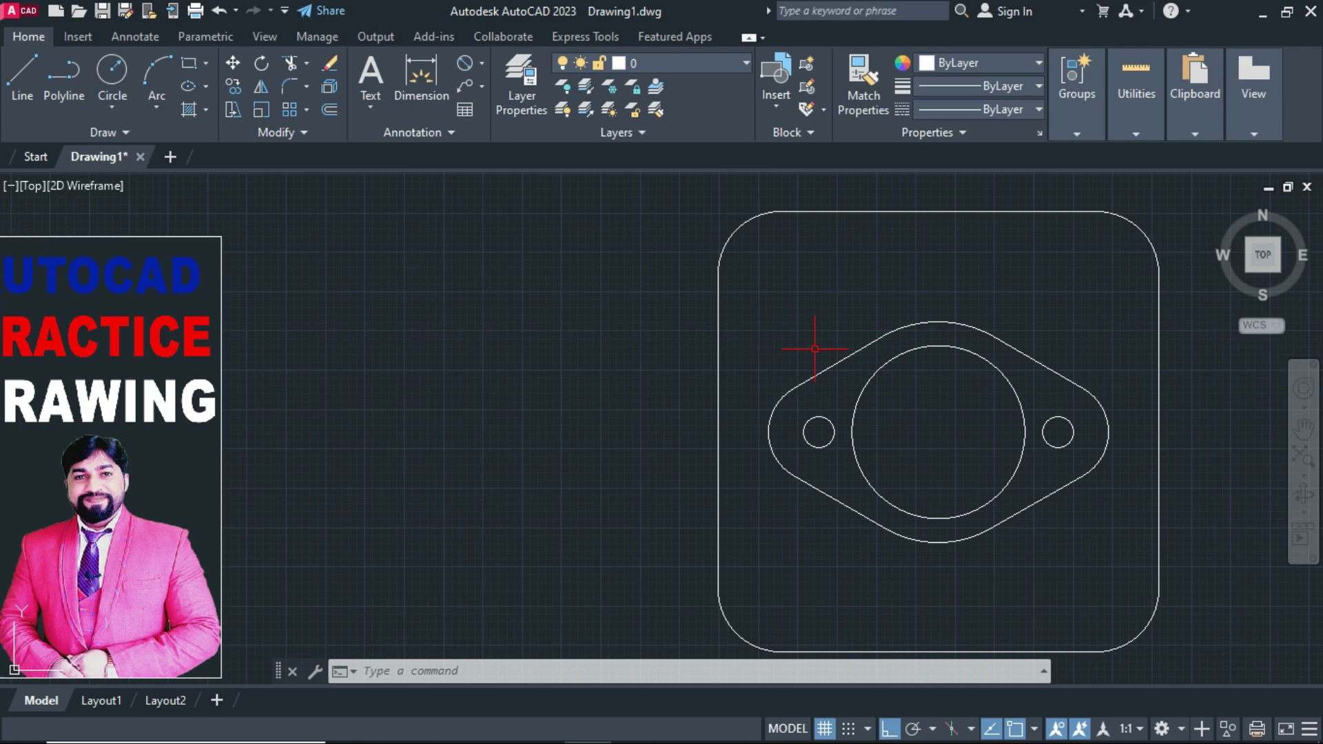
# Draw a 13-diameter hole circle near the plate's top-left corner
pyautogui.press('Return')
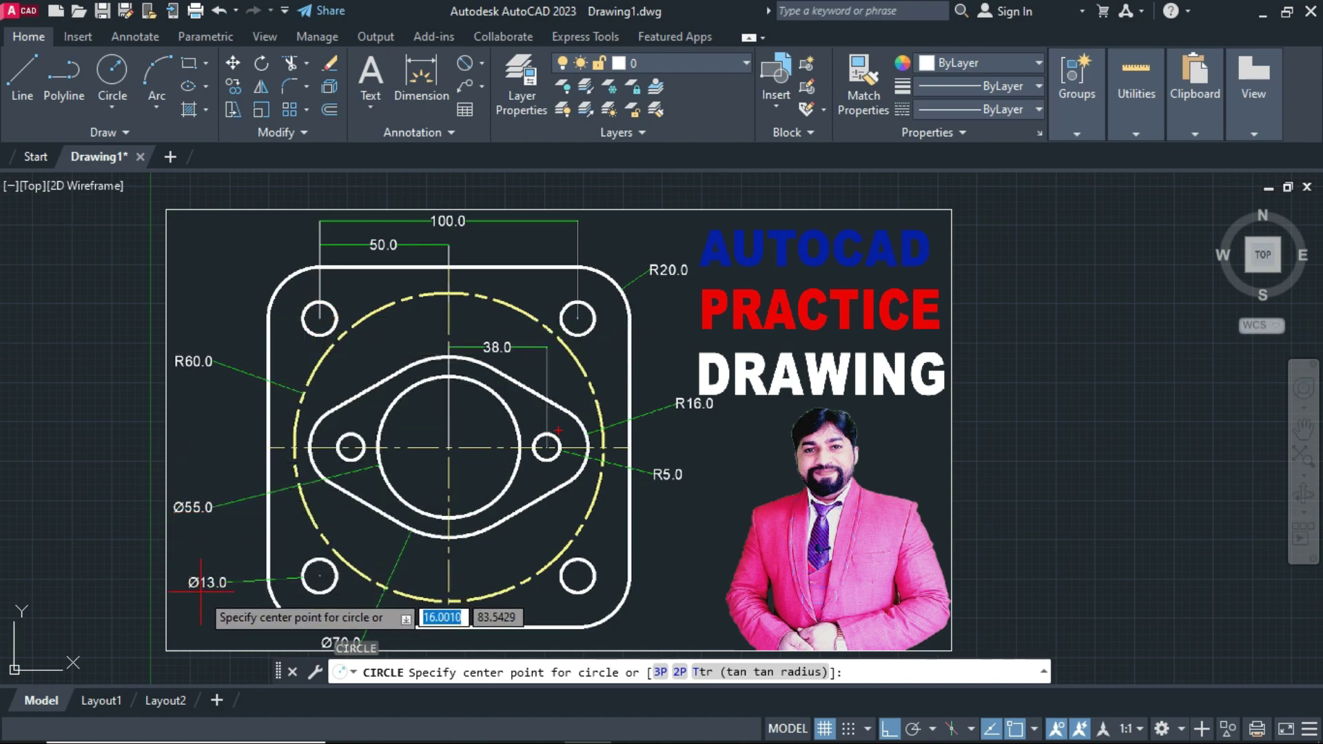
pyautogui.moveTo(881, 378); pyautogui.dragTo(296, 406, button='middle')
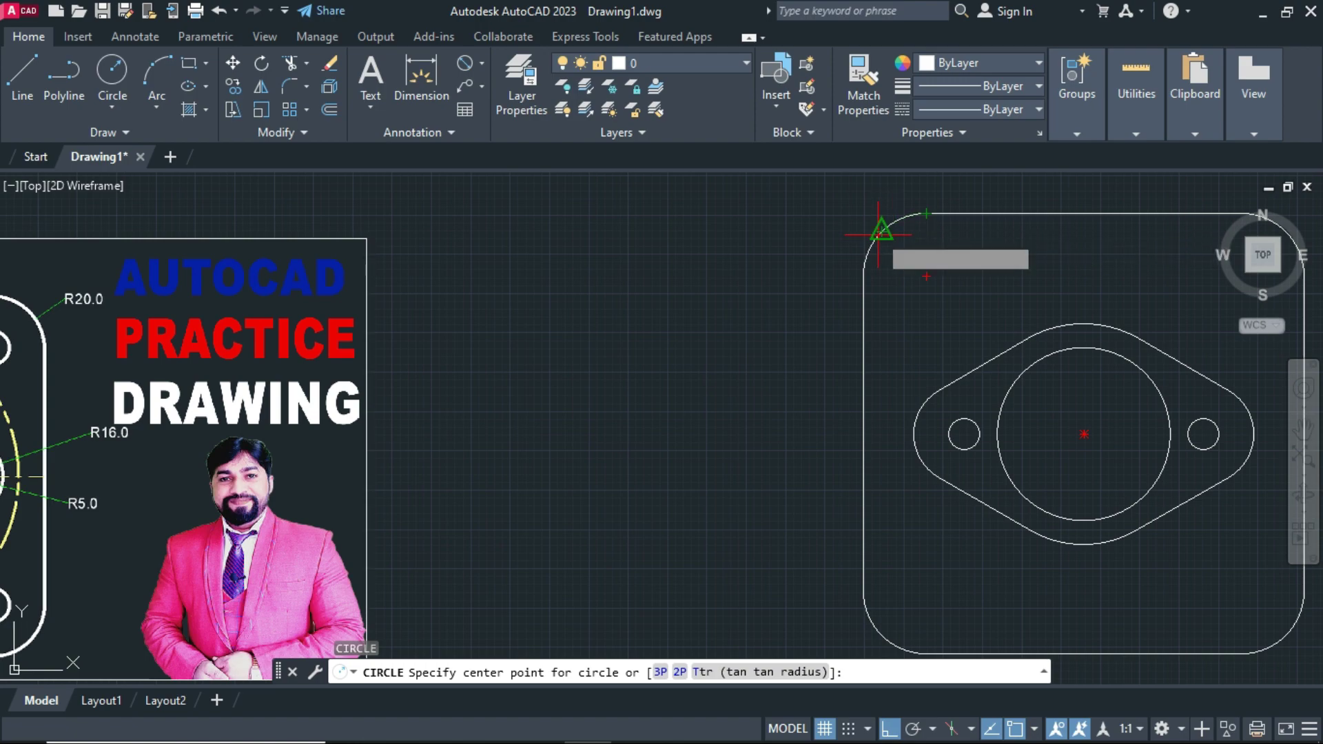
pyautogui.click(924, 276)
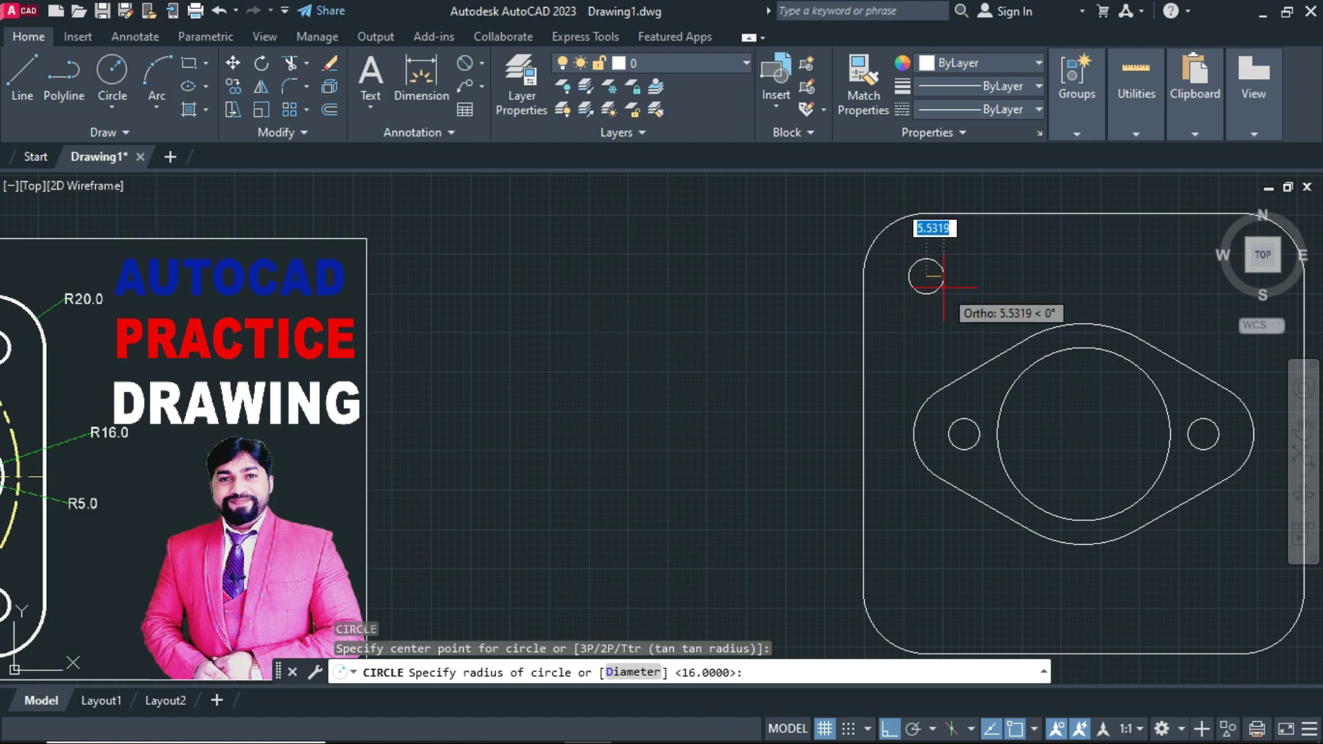
pyautogui.write('D')
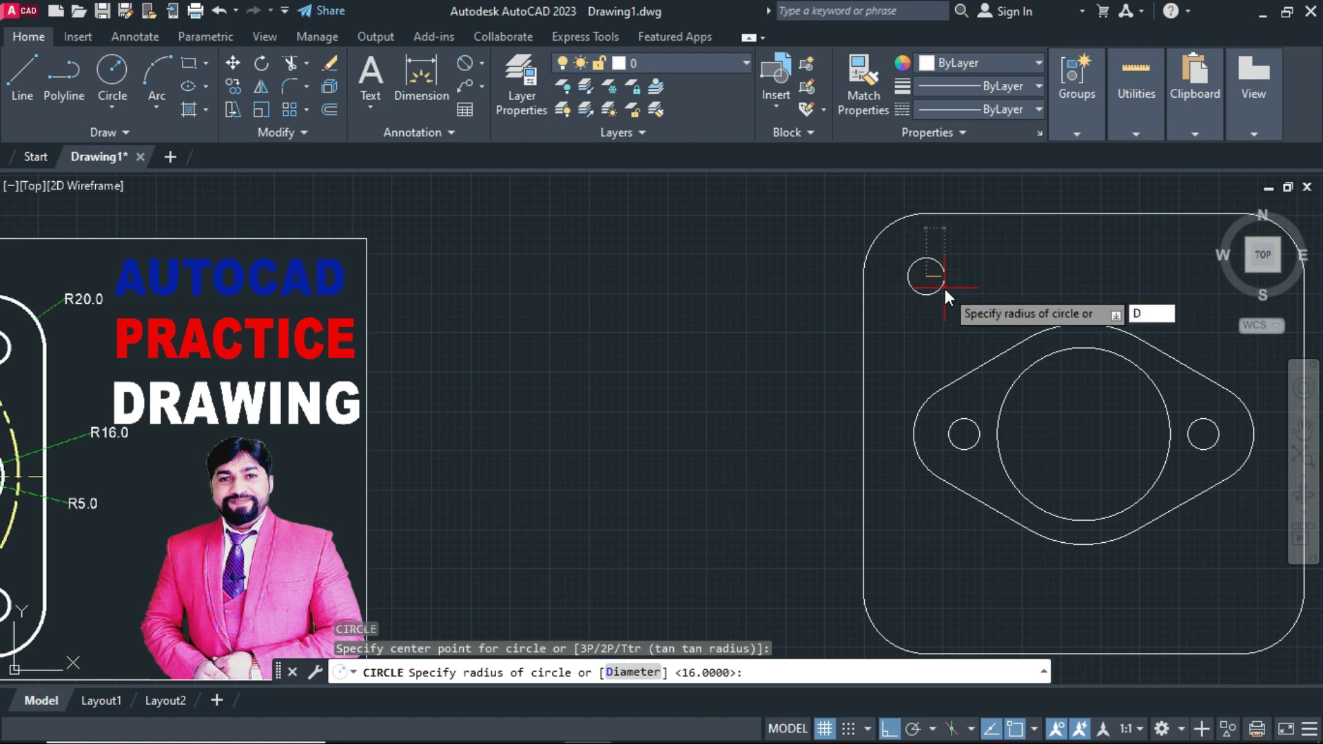
pyautogui.press('Return')
pyautogui.write('13')
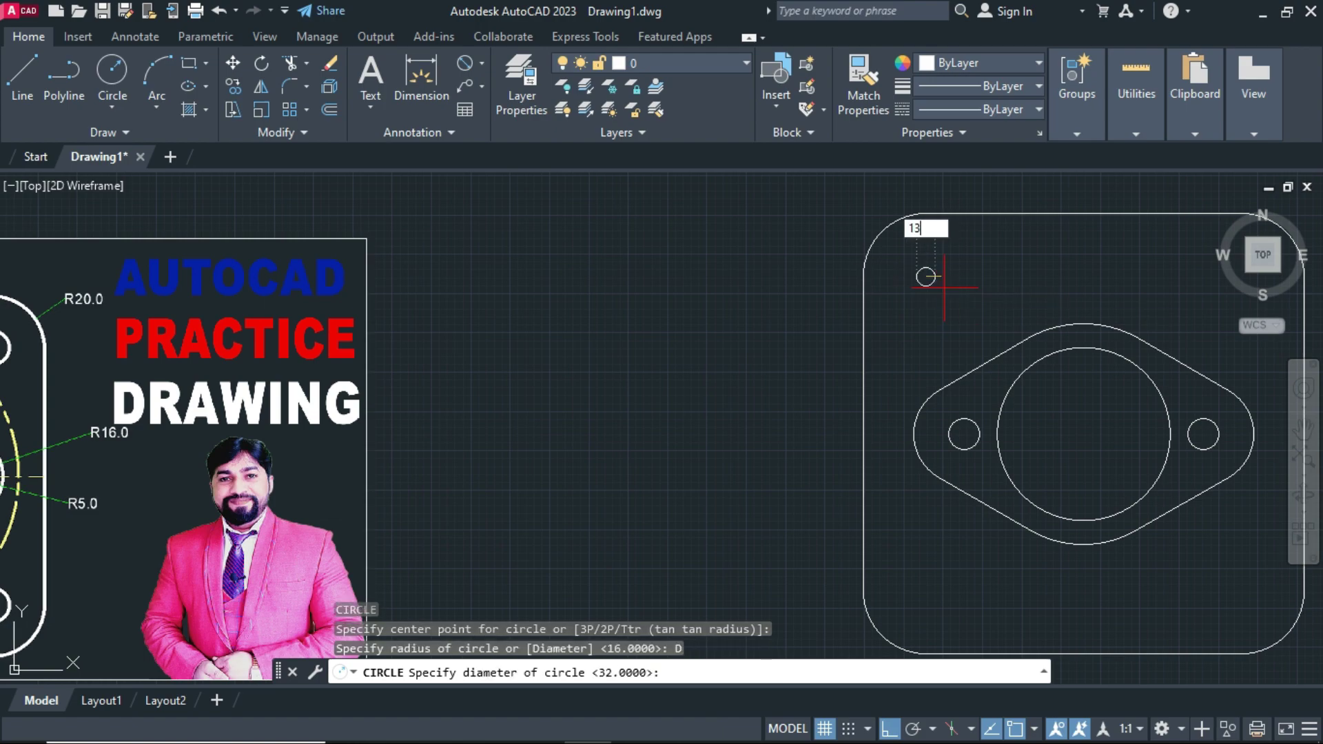
pyautogui.press('Return')
pyautogui.moveTo(969, 319); pyautogui.dragTo(680, 217, button='middle')
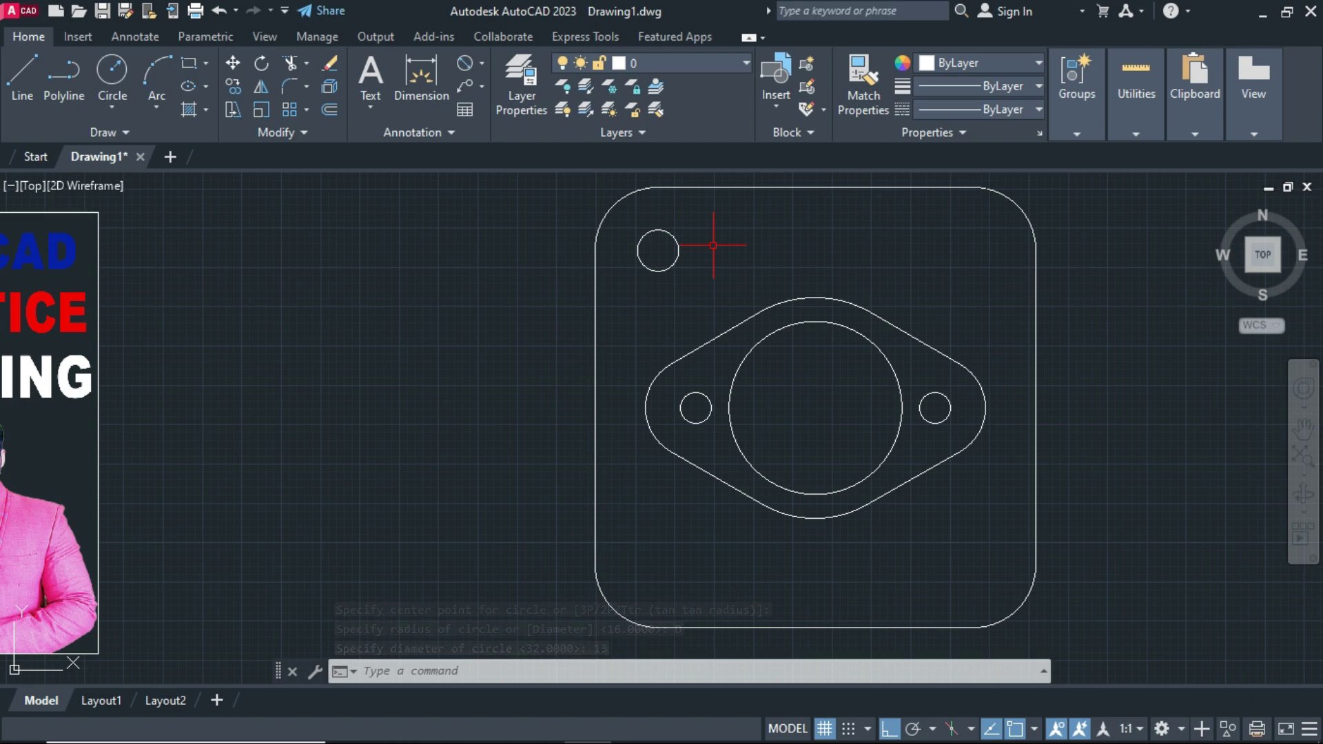
# Copy the top-left Ø13 hole to the top-right, bottom-right and bottom-left plate corners
pyautogui.write('CO')
pyautogui.press('Return')
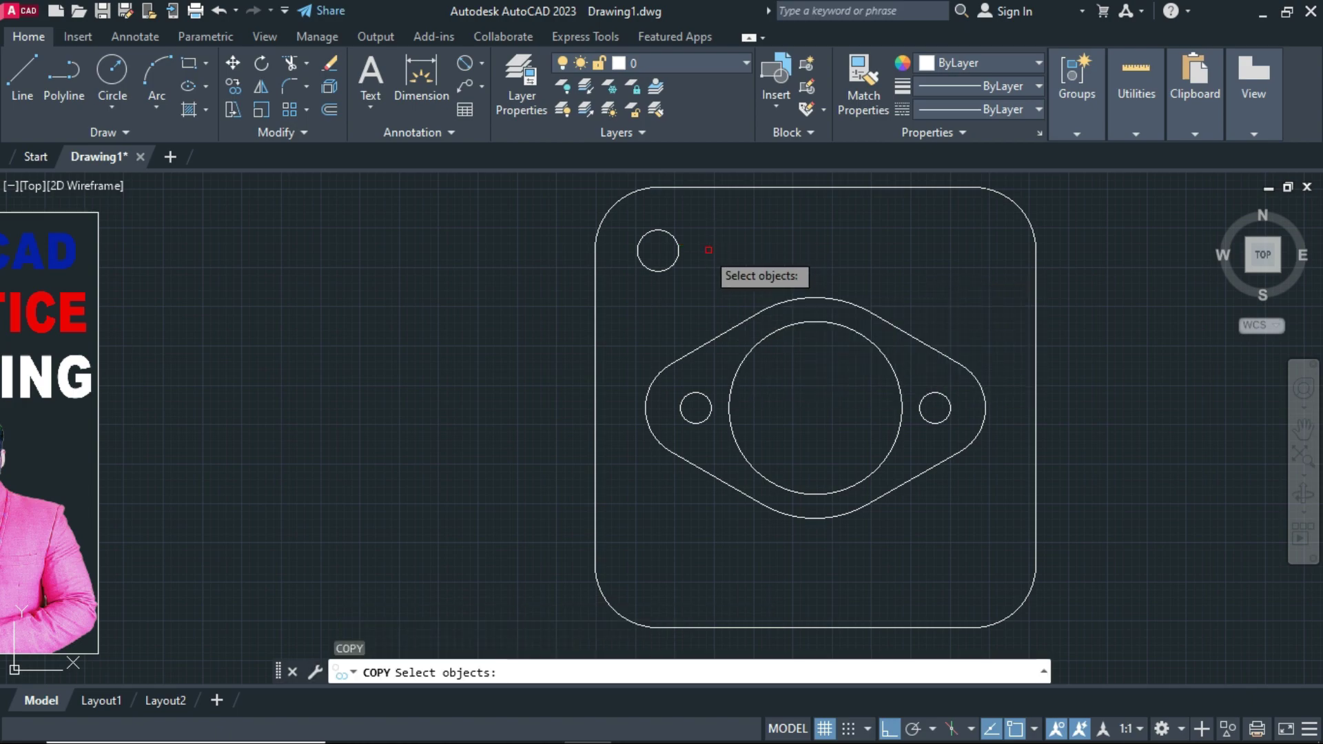
pyautogui.click(678, 250)
pyautogui.press('Return')
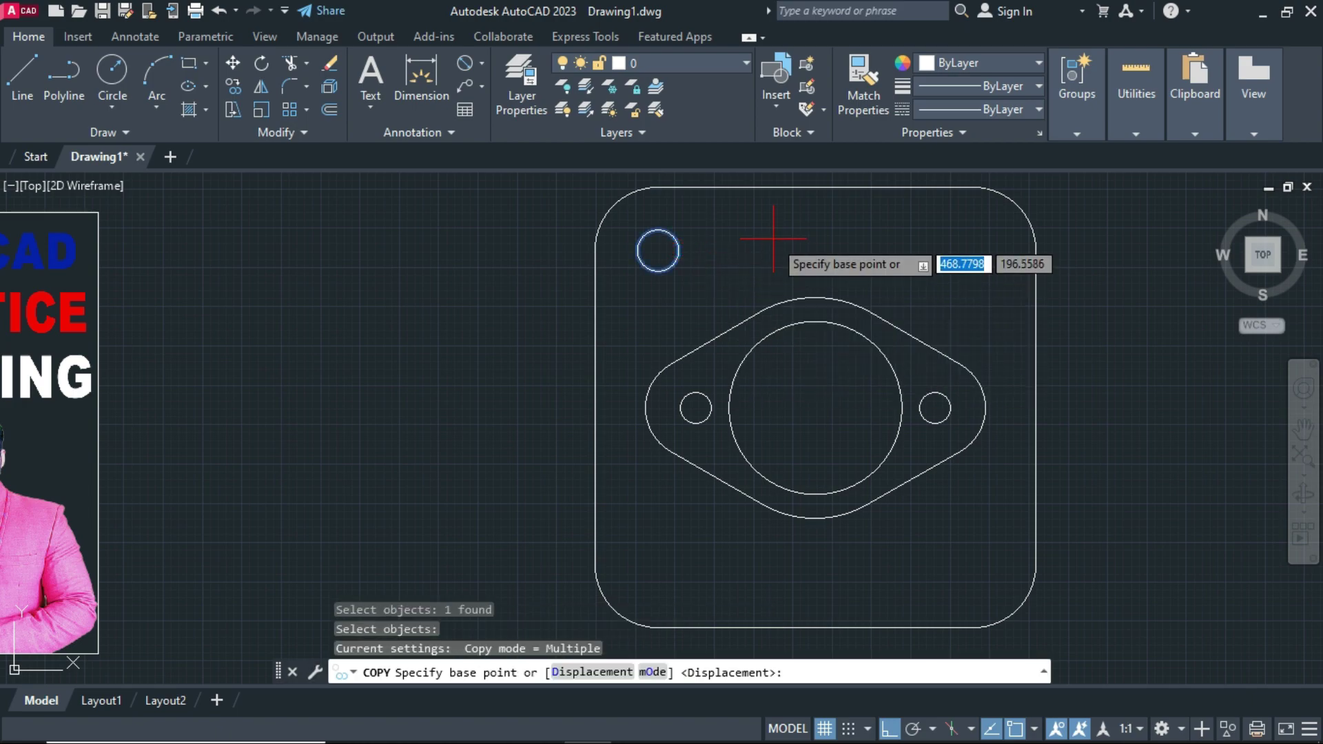
pyautogui.press('F8')
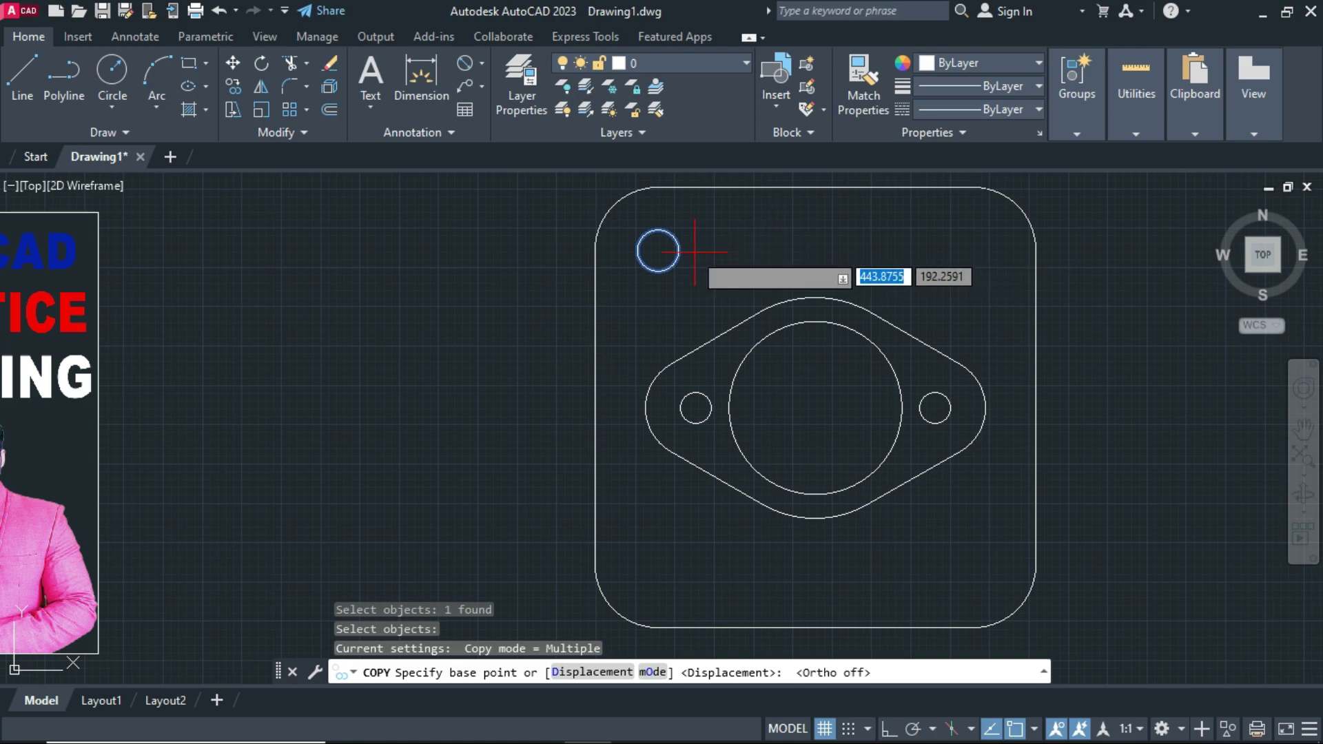
pyautogui.click(657, 250)
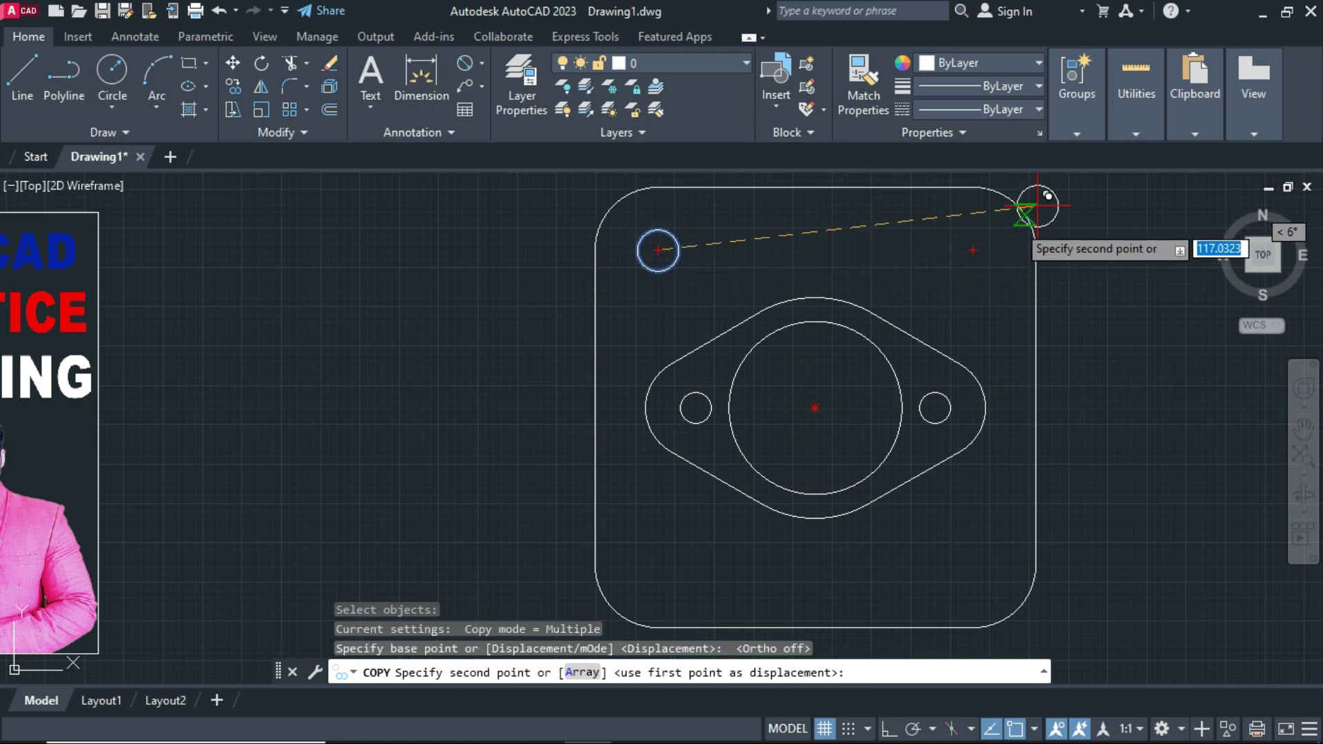
pyautogui.click(971, 250)
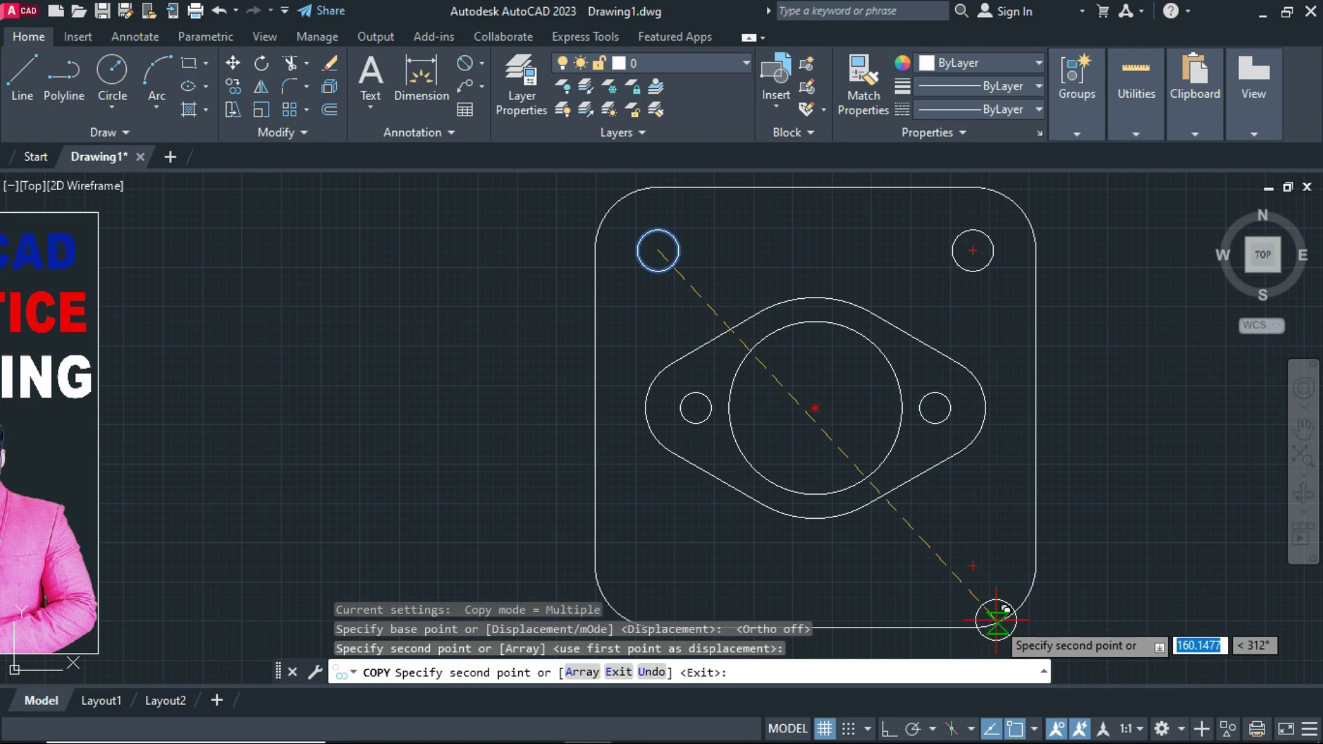
pyautogui.click(972, 566)
pyautogui.moveTo(663, 546); pyautogui.dragTo(753, 410, button='middle')
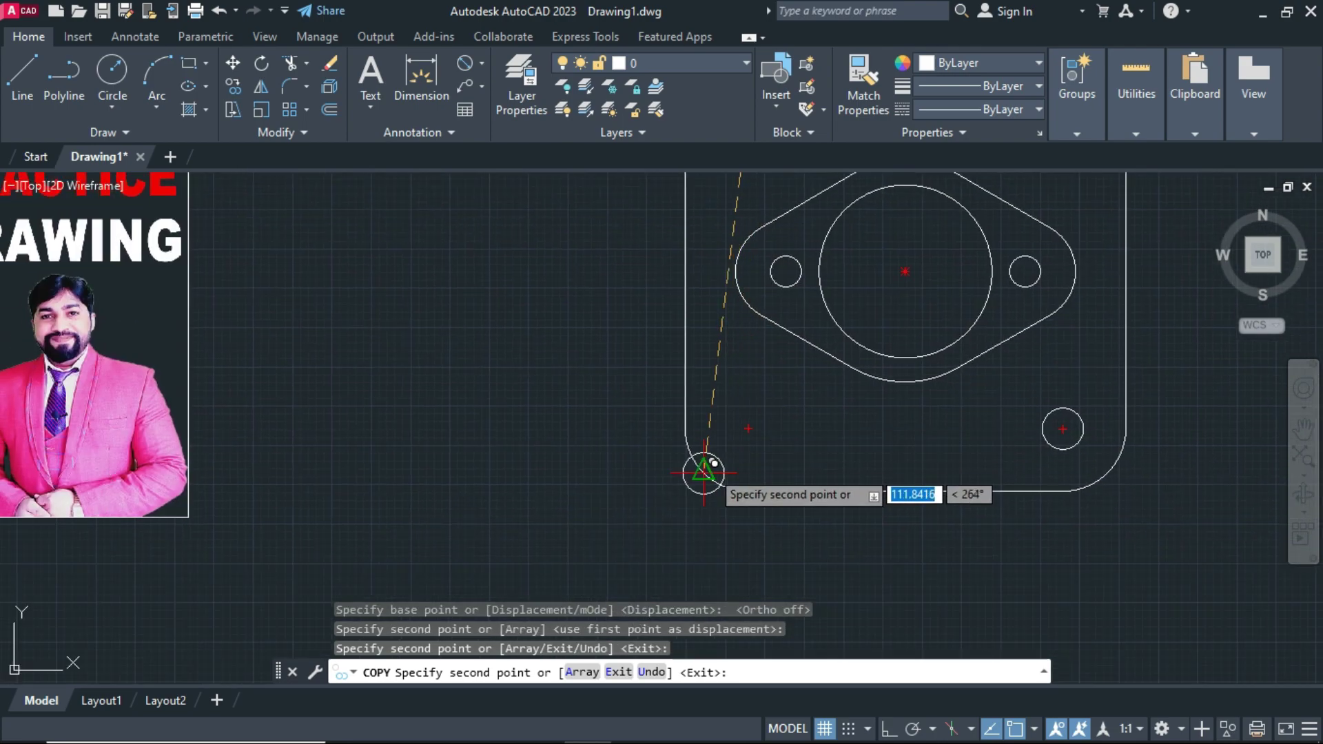
pyautogui.click(748, 429)
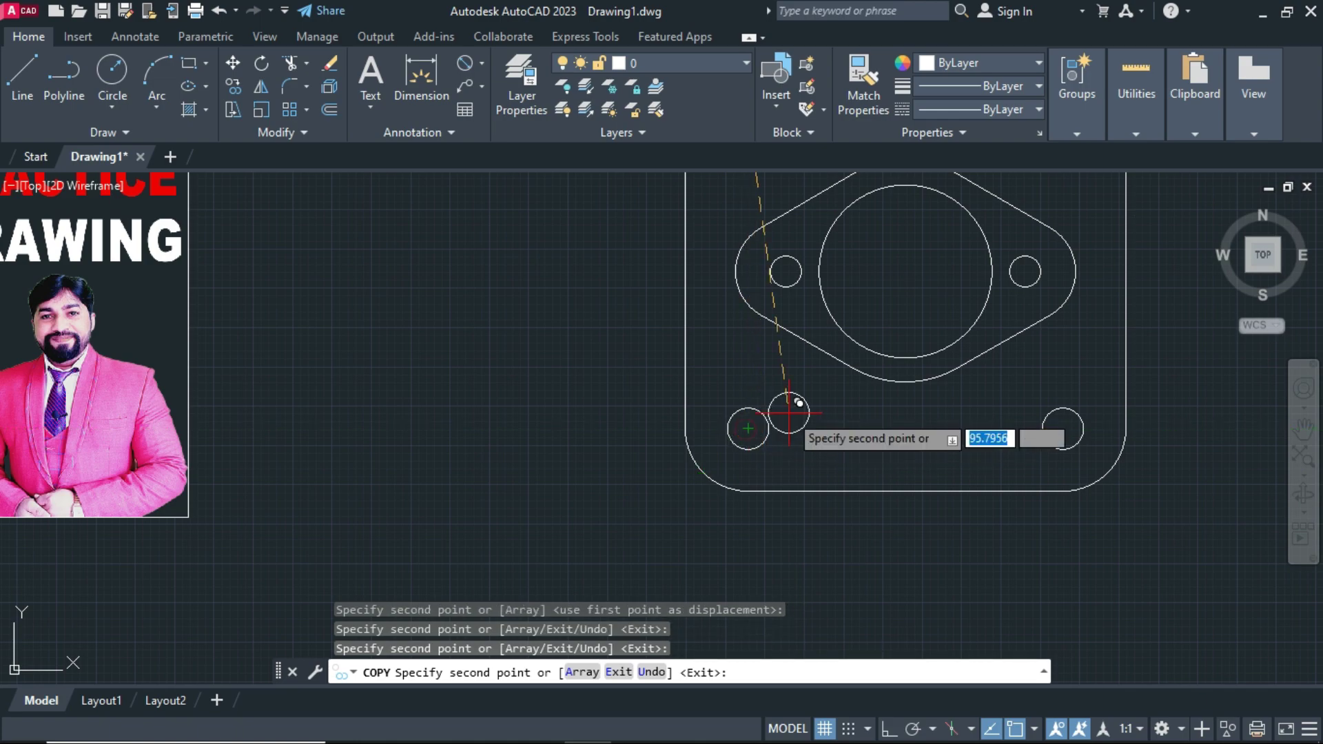
pyautogui.rightClick(788, 413)
pyautogui.click(808, 424)
pyautogui.scroll(-2, 833, 428)
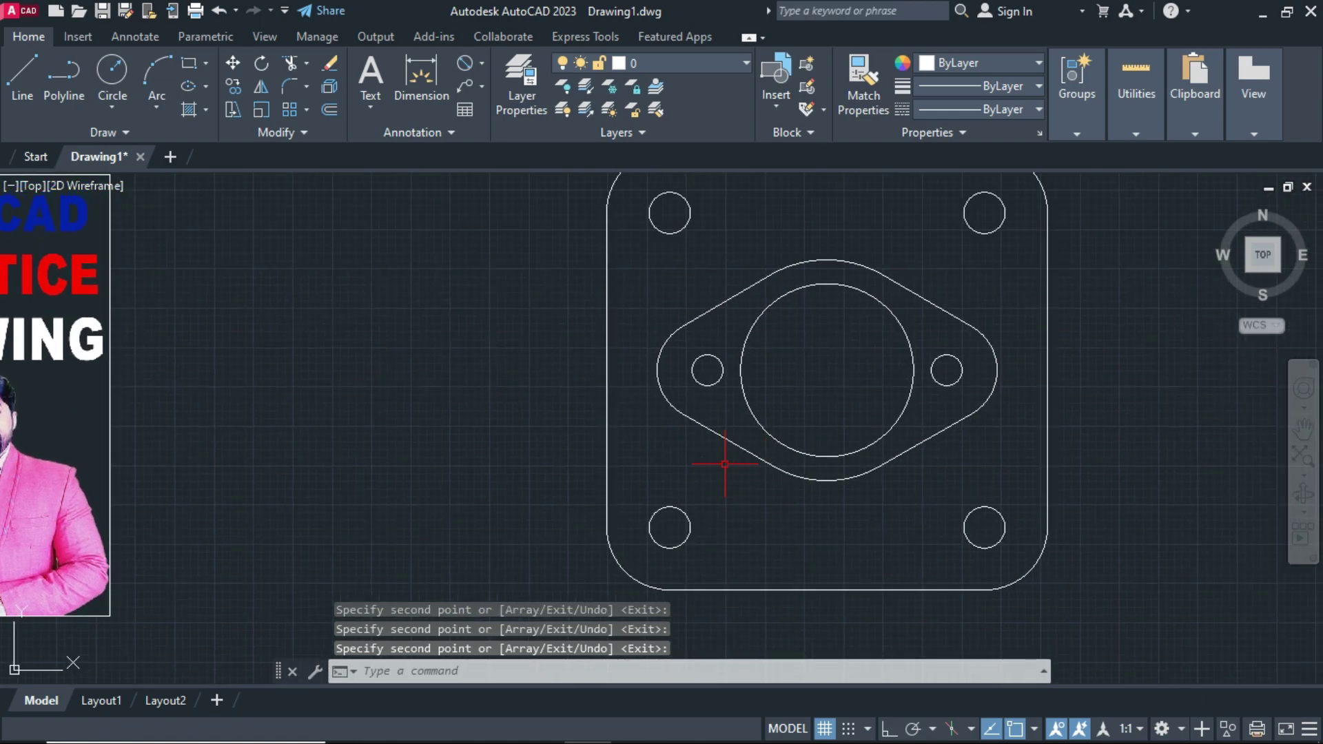
pyautogui.scroll(-2, 723, 457)
pyautogui.moveTo(549, 434)
pyautogui.mouseDown(button='middle')
pyautogui.moveTo(667, 405)
pyautogui.moveTo(865, 400)
pyautogui.mouseUp(button='middle')
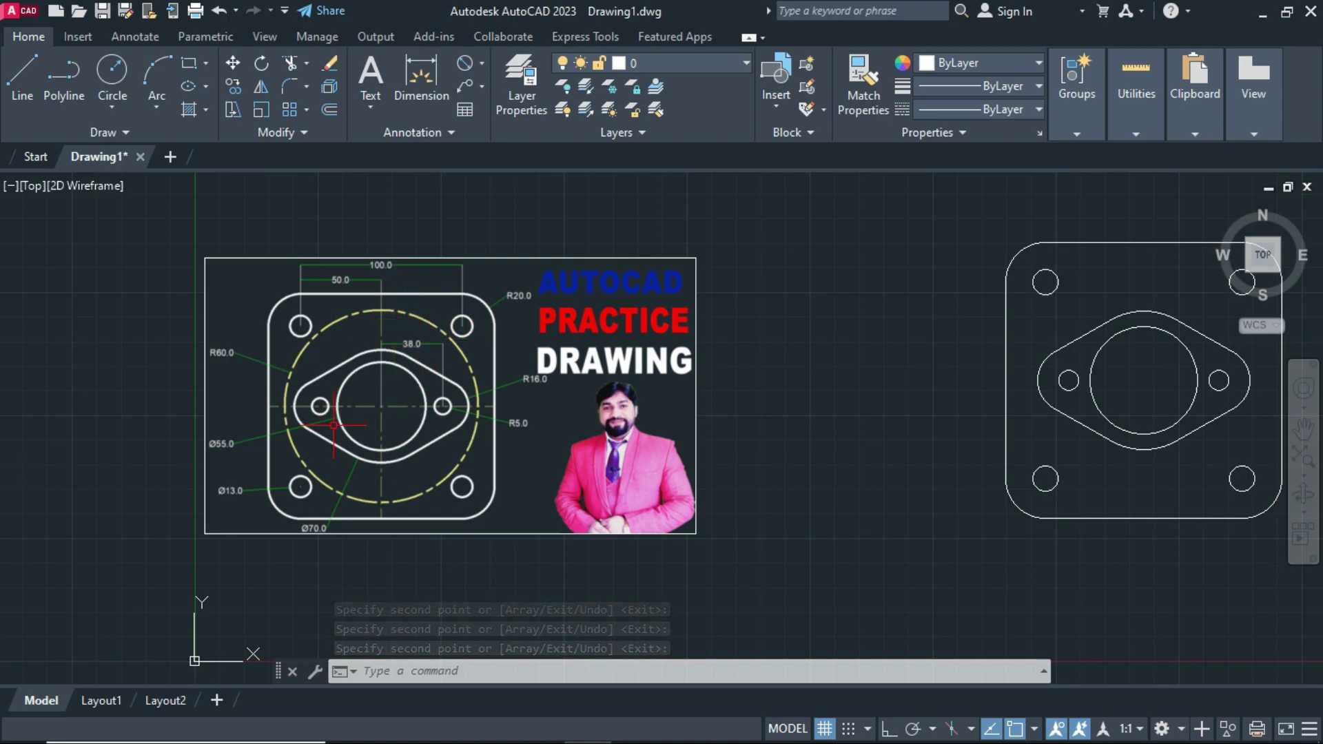
# Draw a radius-60 circle centred on the central bore of the plate
pyautogui.scroll(2, 275, 414)
pyautogui.scroll(2, 229, 342)
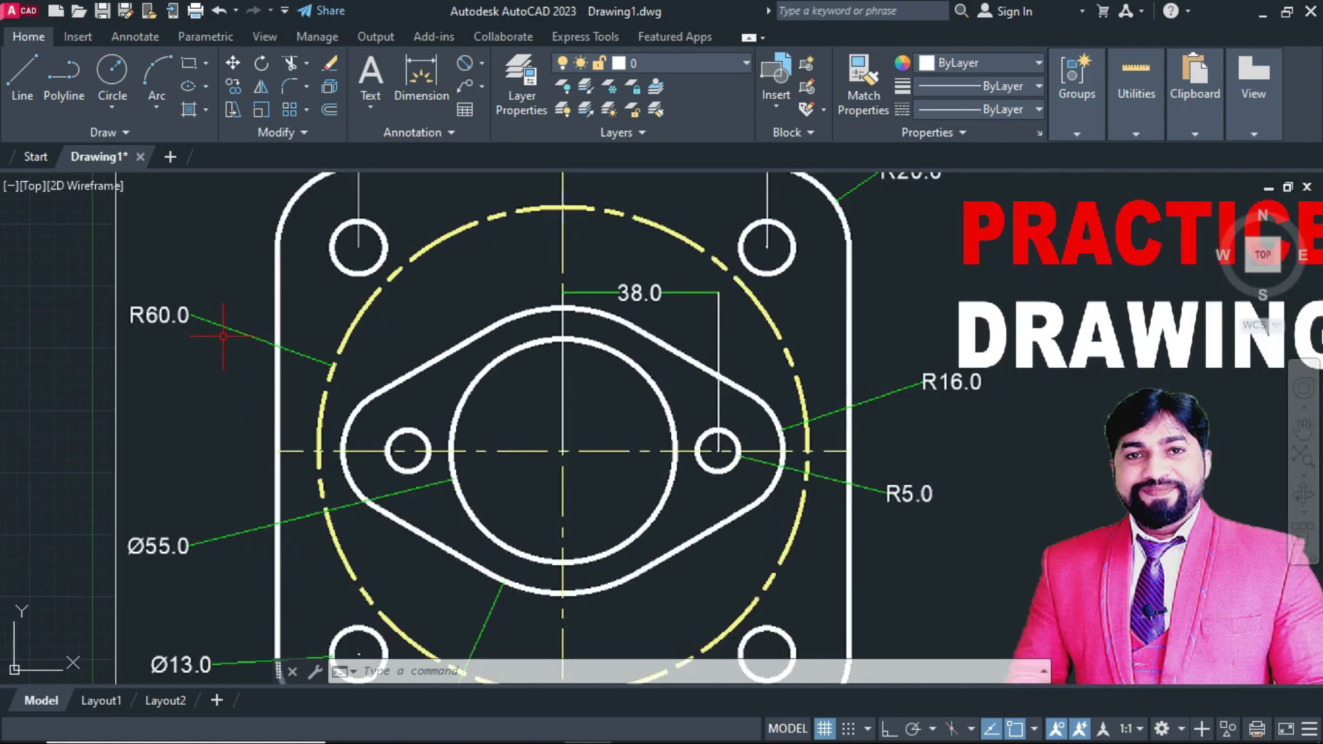
pyautogui.scroll(-2, 253, 351)
pyautogui.moveTo(1158, 381); pyautogui.dragTo(606, 434, button='middle')
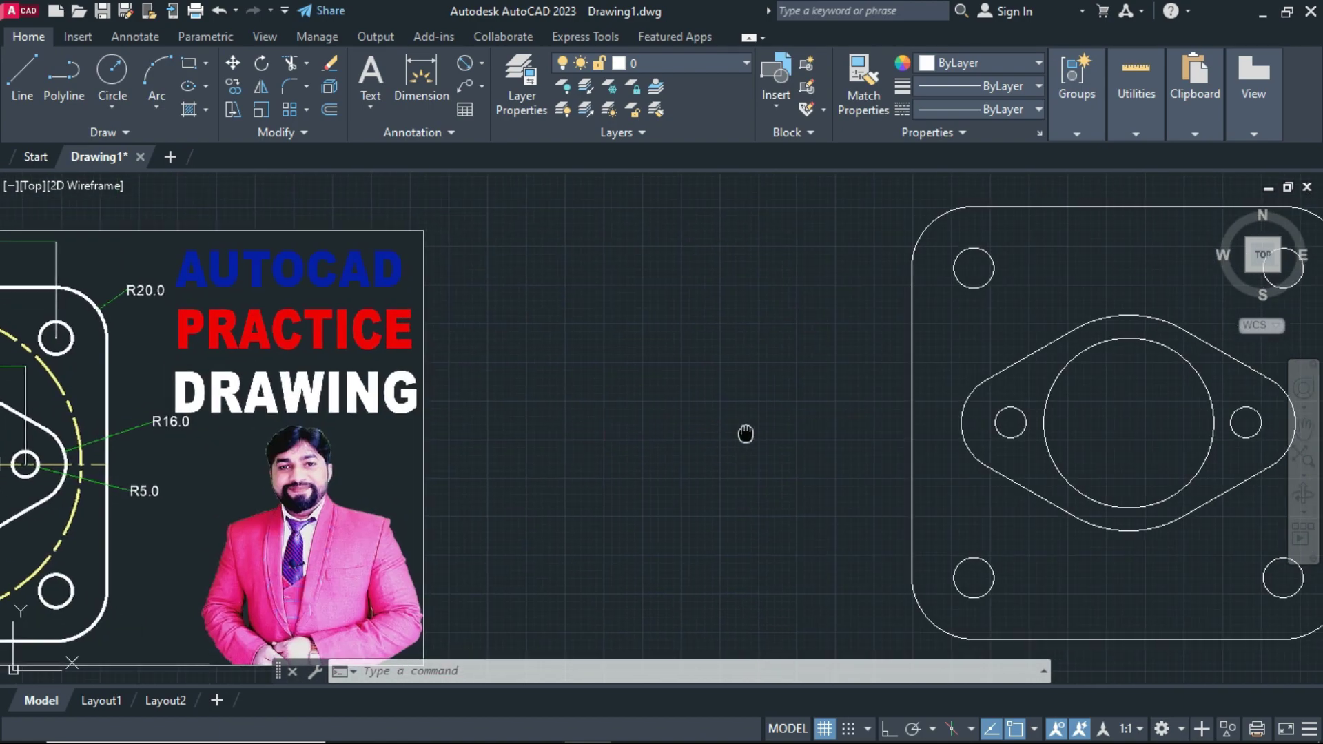
pyautogui.moveTo(744, 435); pyautogui.dragTo(658, 419, button='middle')
pyautogui.press('Return')
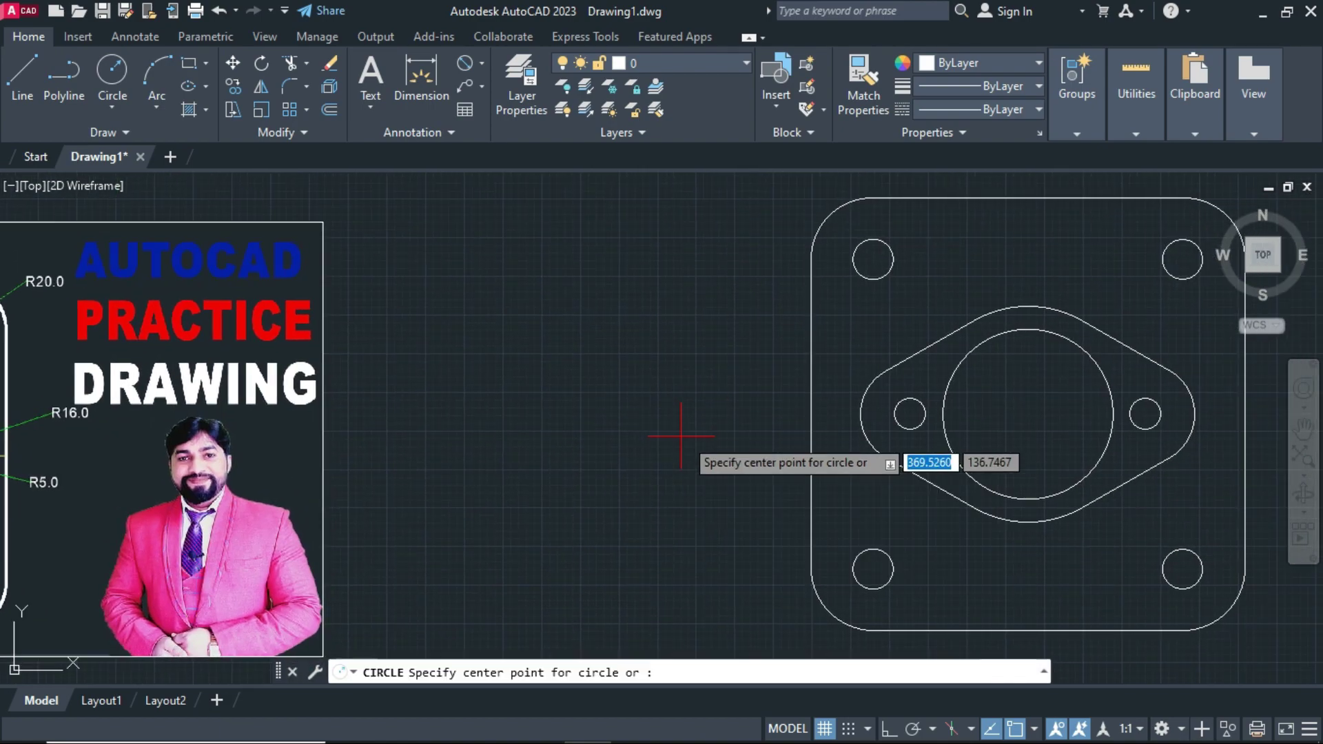
pyautogui.click(1028, 414)
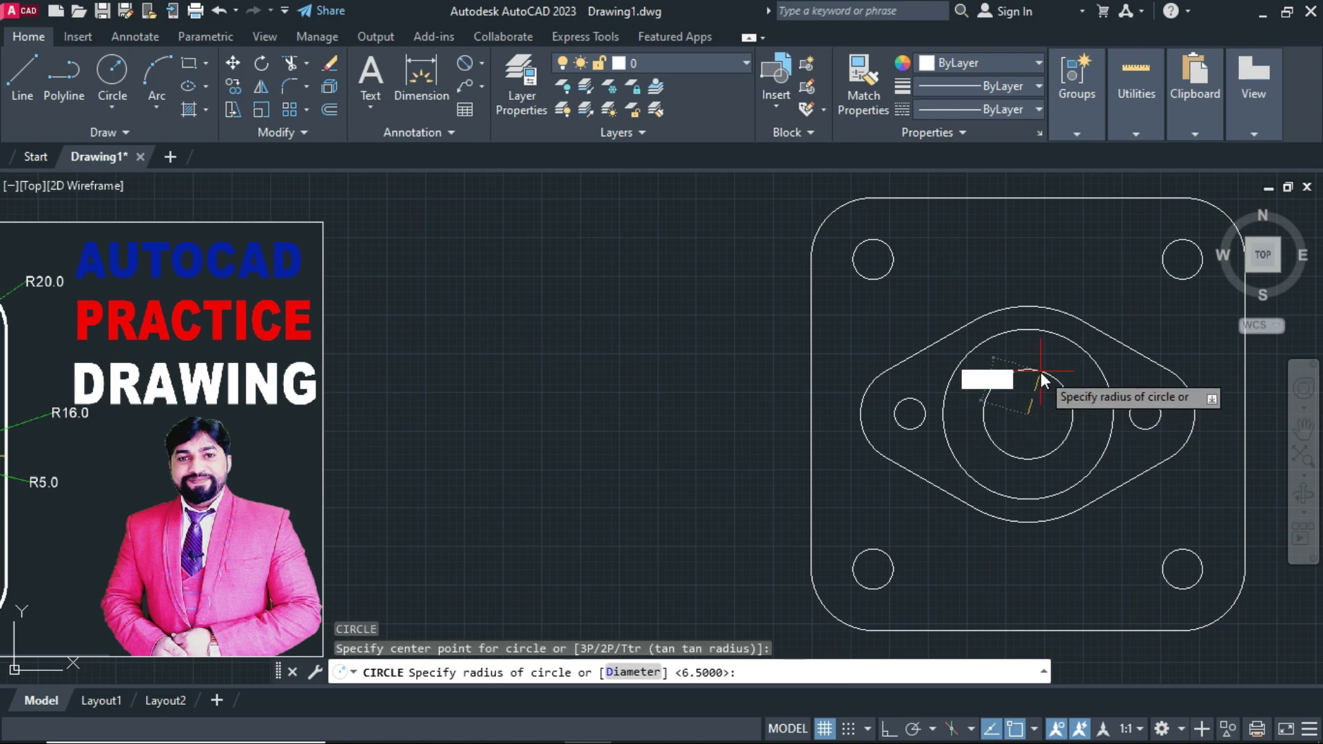
pyautogui.write('60')
pyautogui.press('Return')
pyautogui.moveTo(1047, 390); pyautogui.dragTo(994, 394, button='middle')
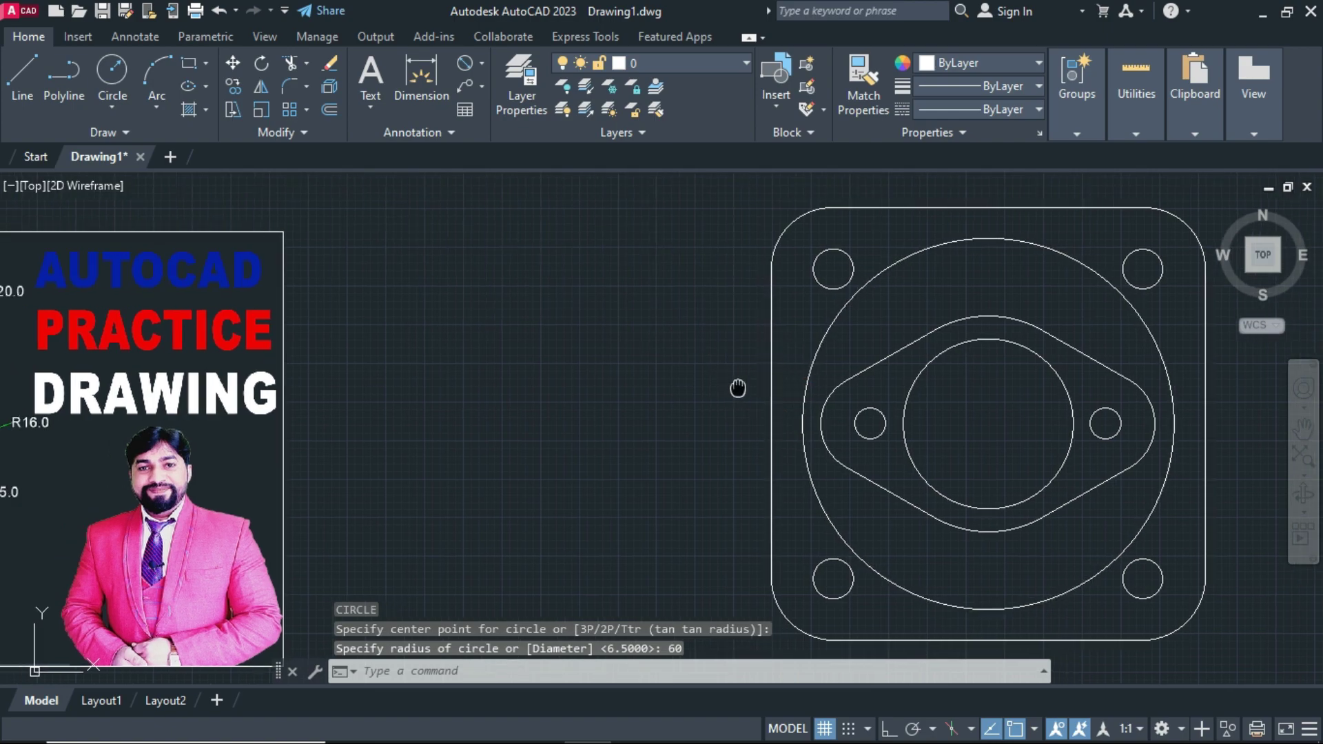
pyautogui.moveTo(736, 387); pyautogui.dragTo(1063, 334, button='middle')
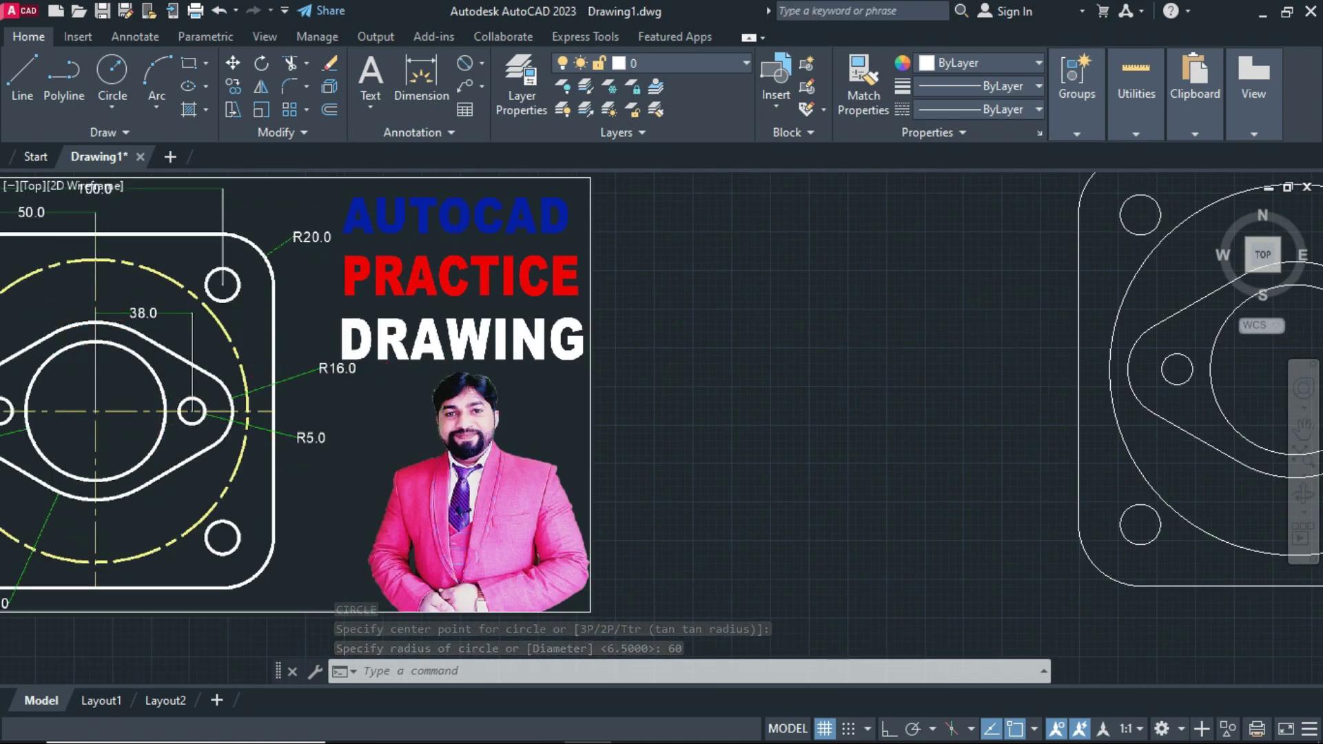
pyautogui.scroll(-3, 782, 378)
pyautogui.moveTo(782, 378); pyautogui.dragTo(702, 394, button='middle')
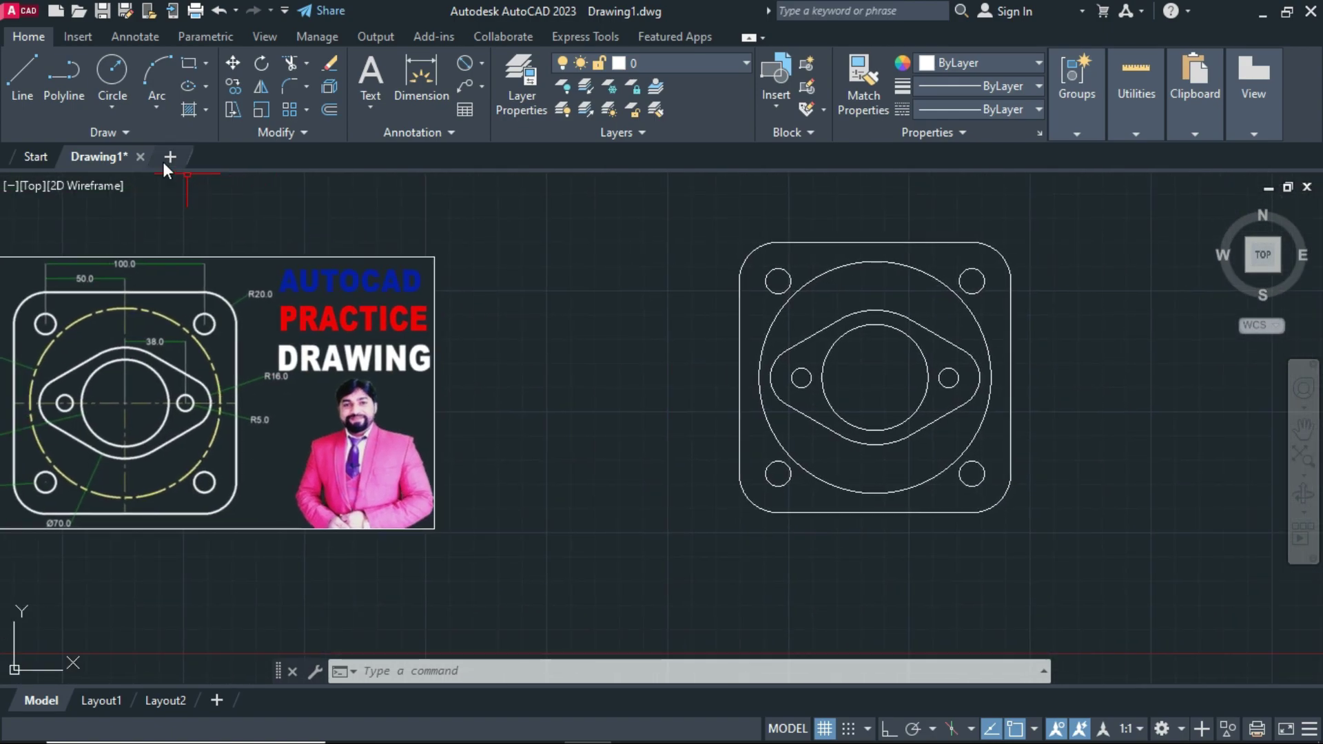
# Draw a horizontal construction line through the plate centre
pyautogui.click(119, 138)
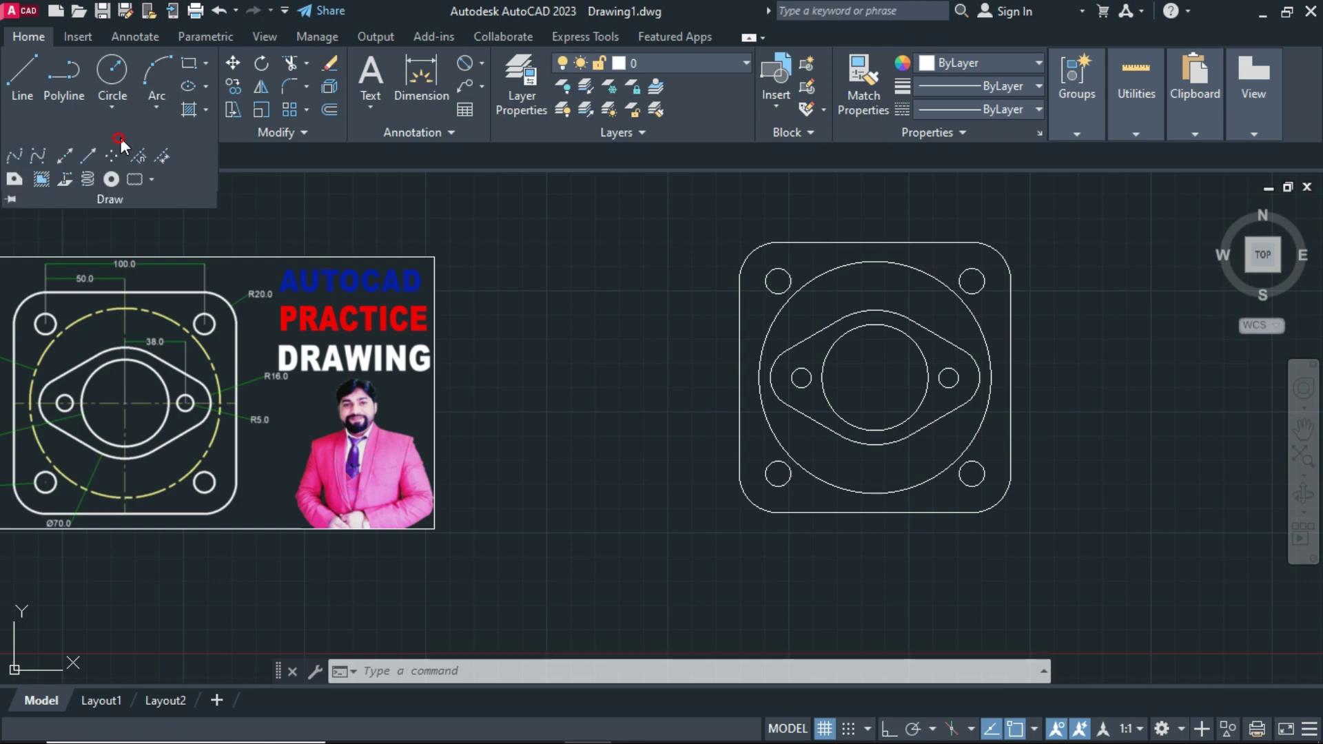
pyautogui.click(65, 159)
pyautogui.click(738, 378)
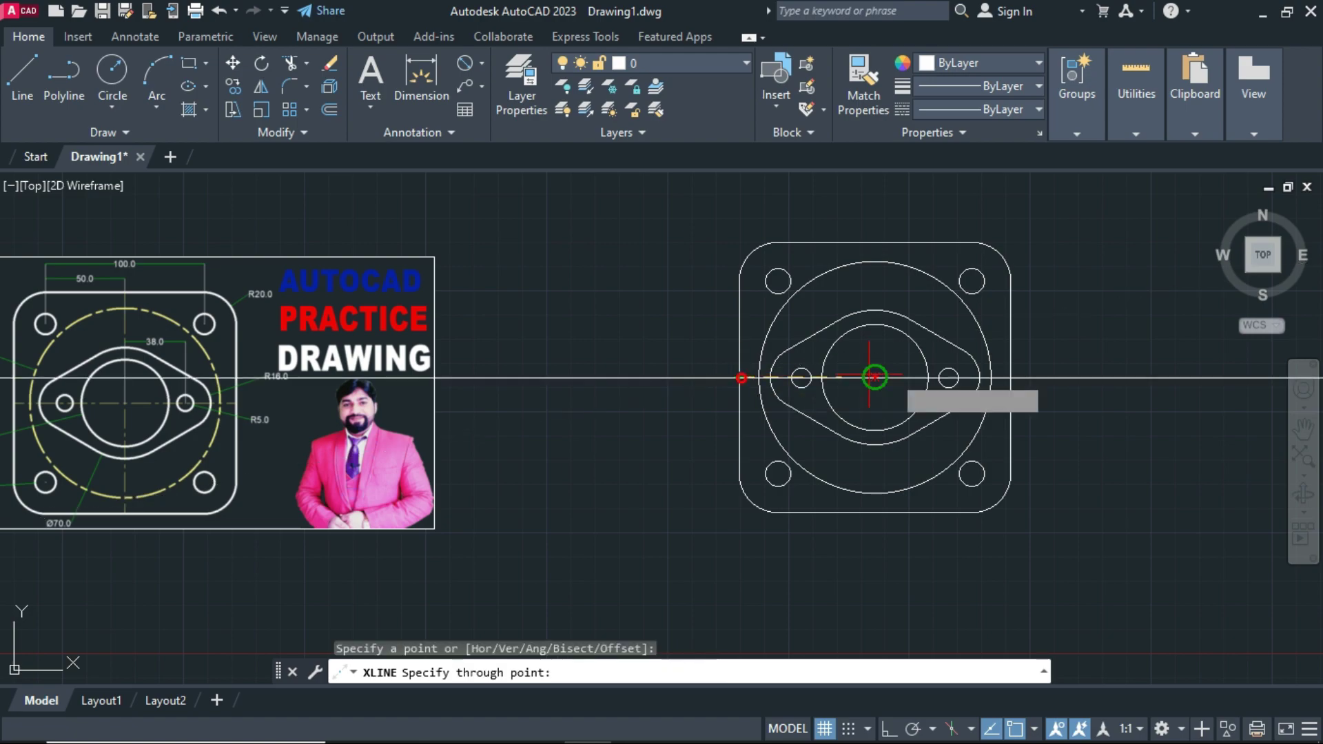
pyautogui.click(1087, 377)
pyautogui.press('Escape')
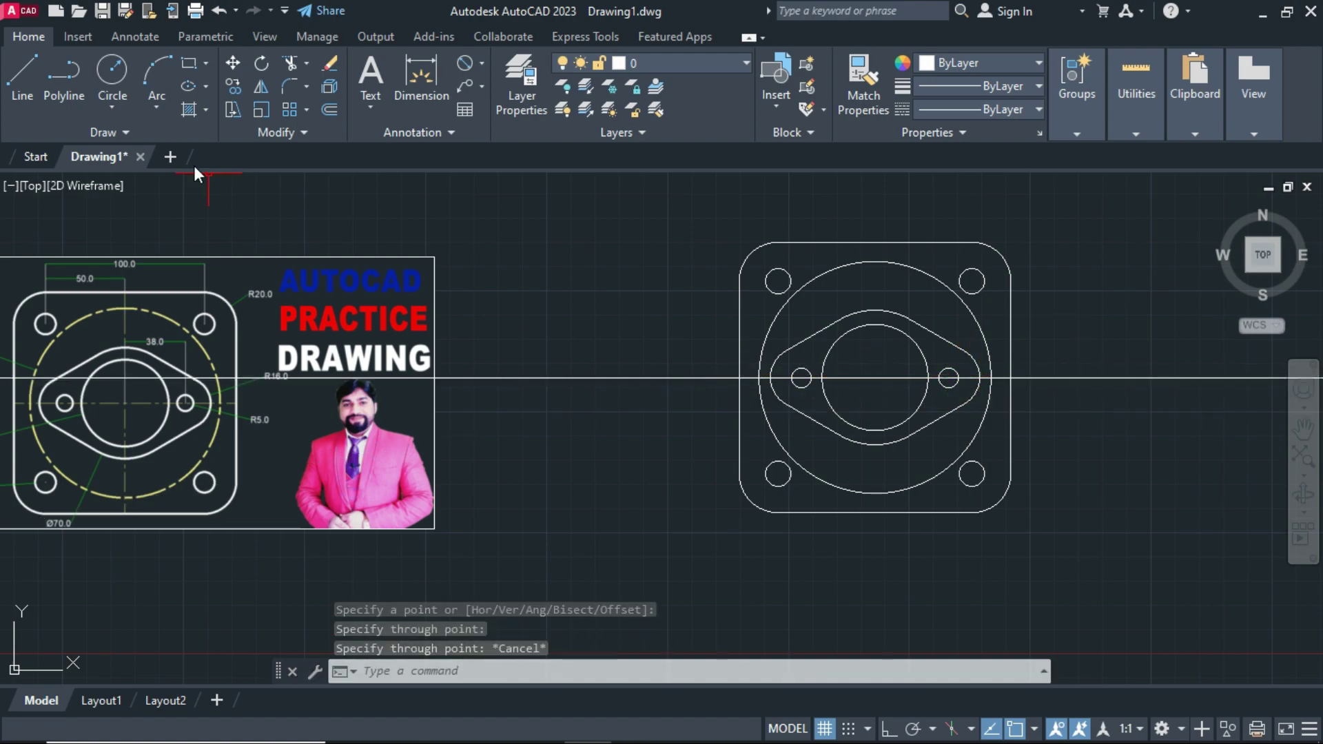
# Draw a vertical construction line through the plate centre
pyautogui.click(131, 135)
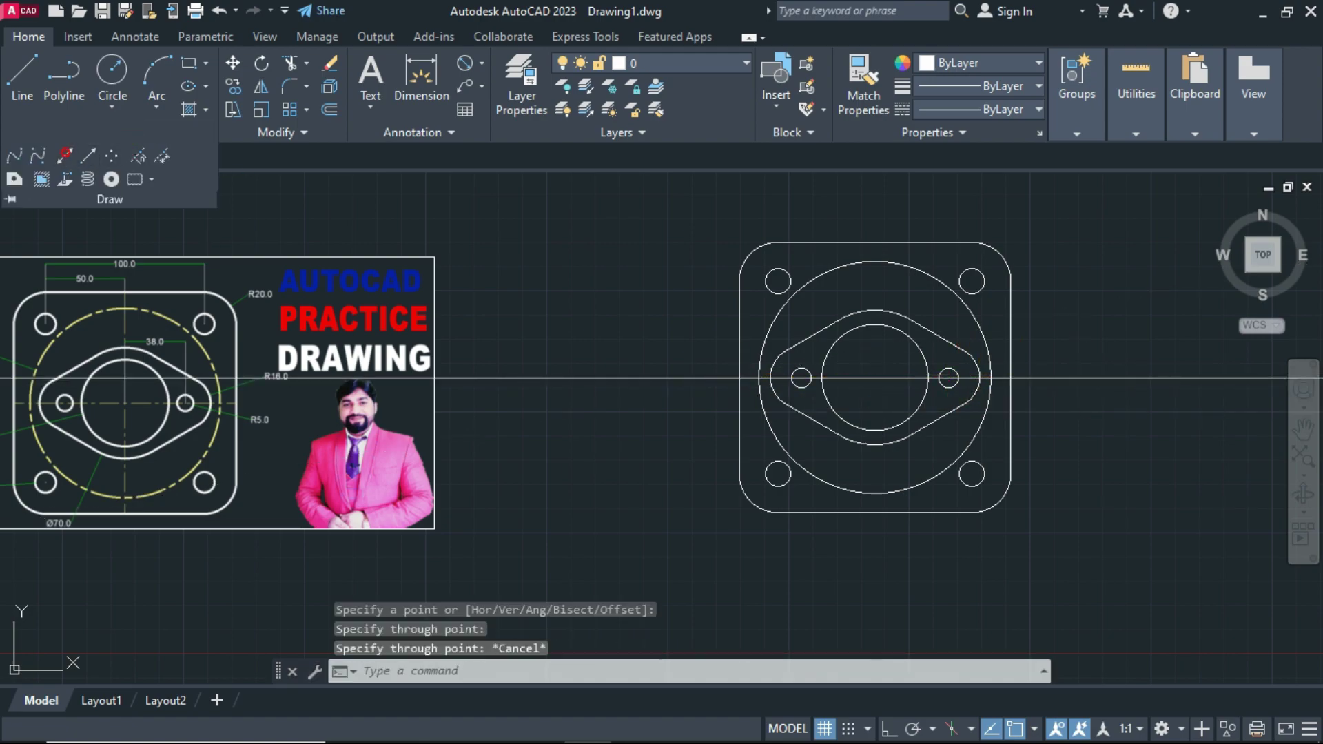
pyautogui.click(60, 155)
pyautogui.click(875, 241)
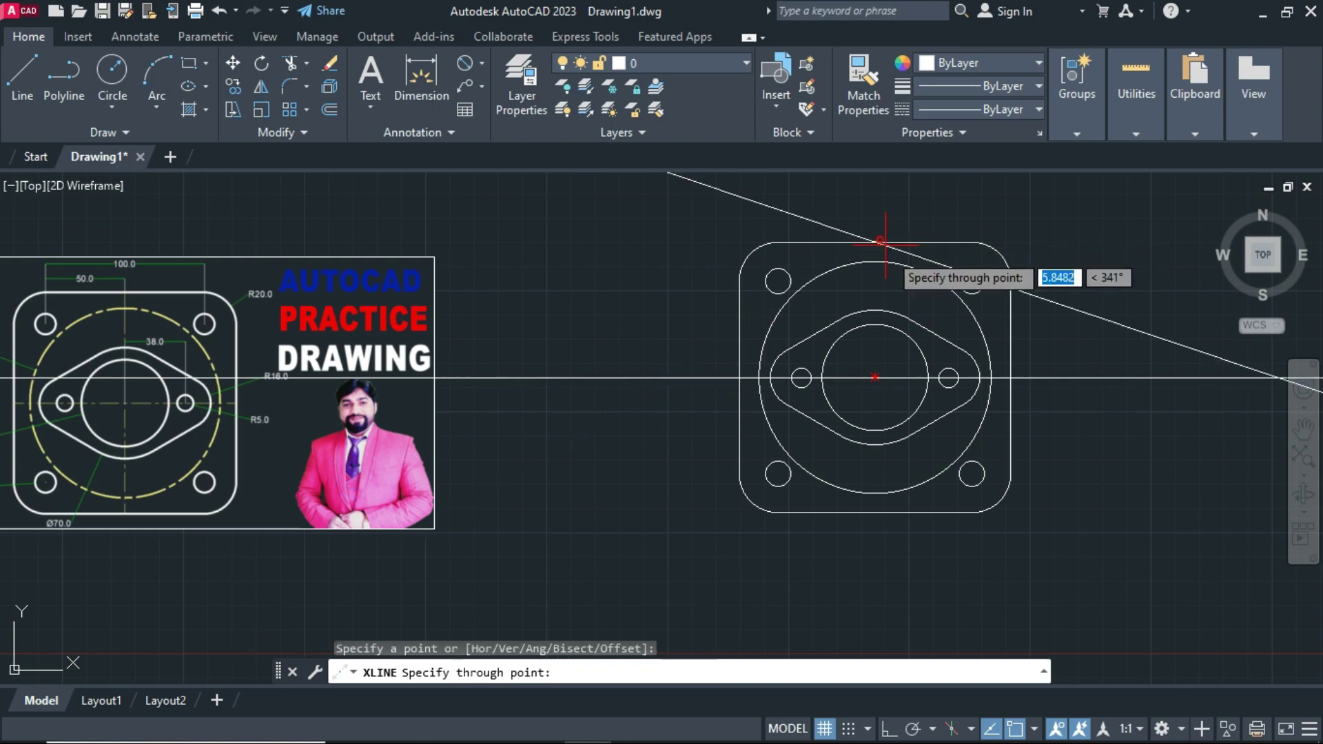
pyautogui.click(872, 448)
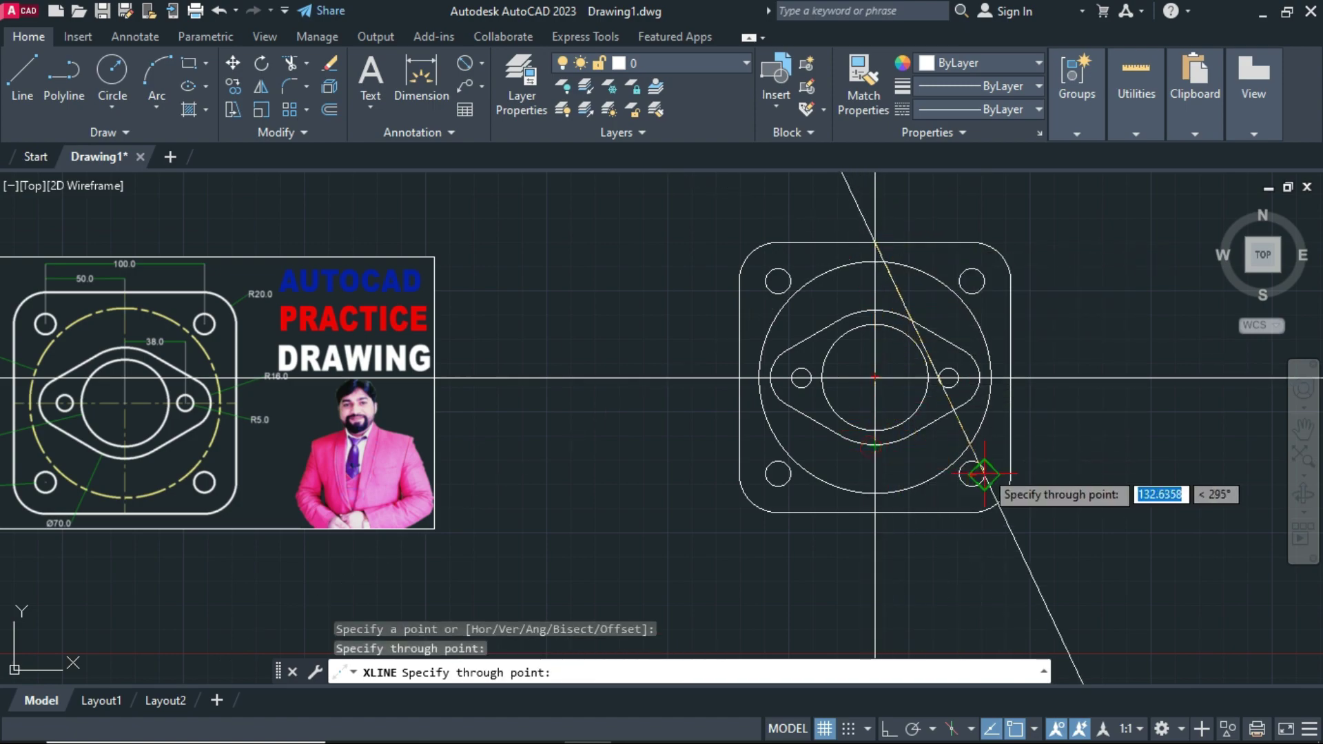
pyautogui.press('Return')
pyautogui.moveTo(1117, 459); pyautogui.dragTo(1021, 478, button='middle')
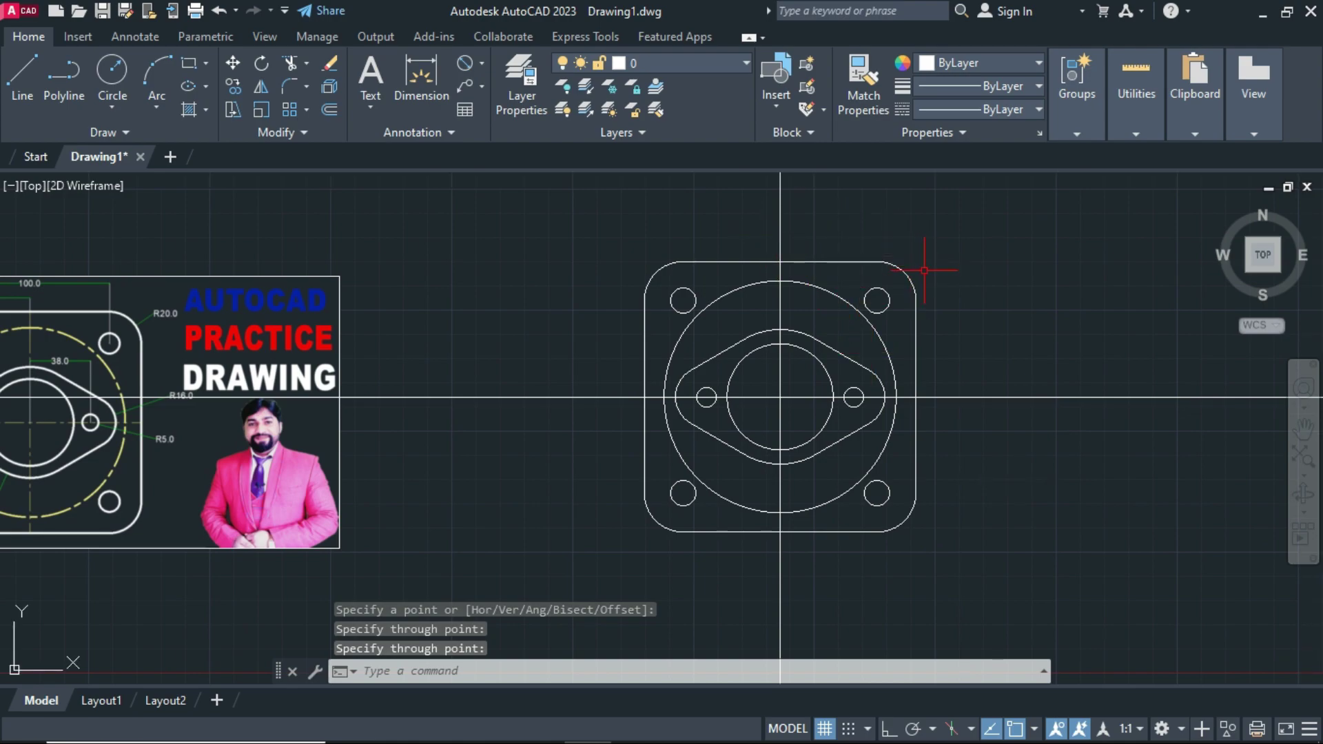
# Load the CENTER linetype into the drawing from the Linetype Manager
pyautogui.click(1035, 110)
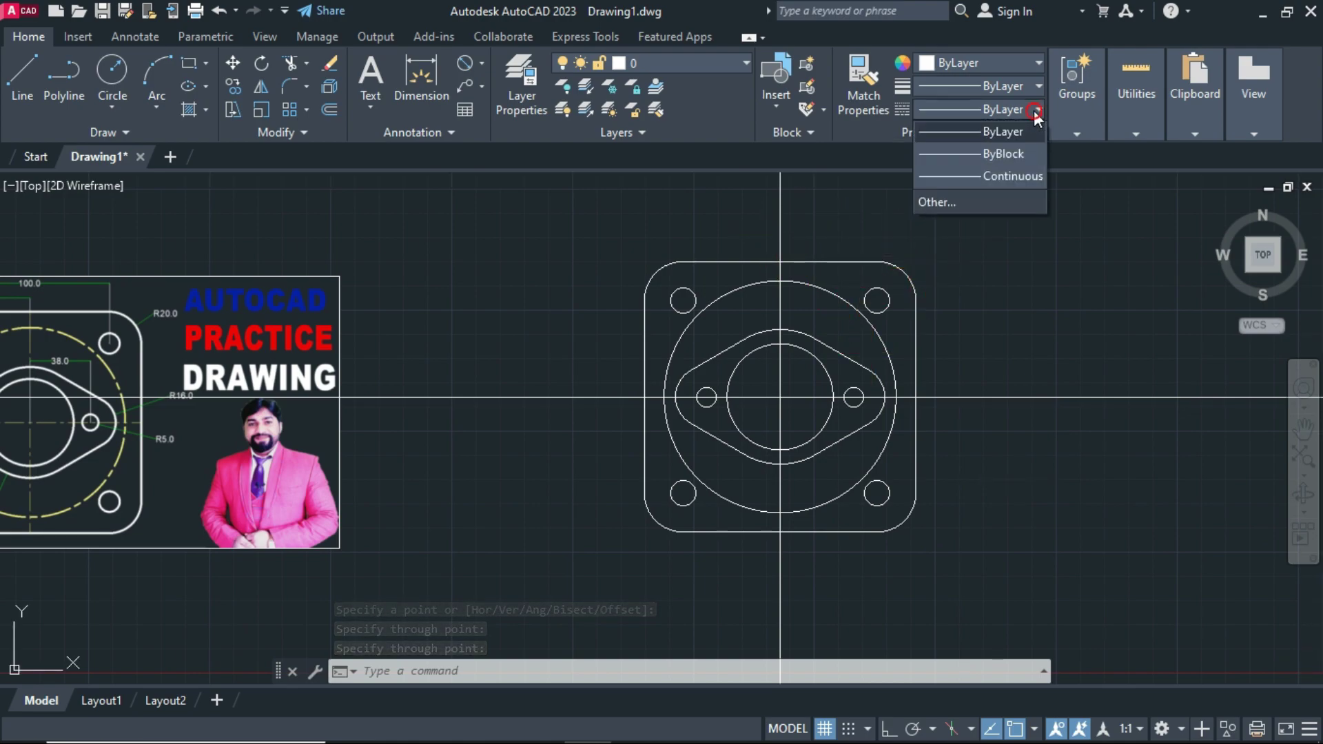
pyautogui.click(969, 202)
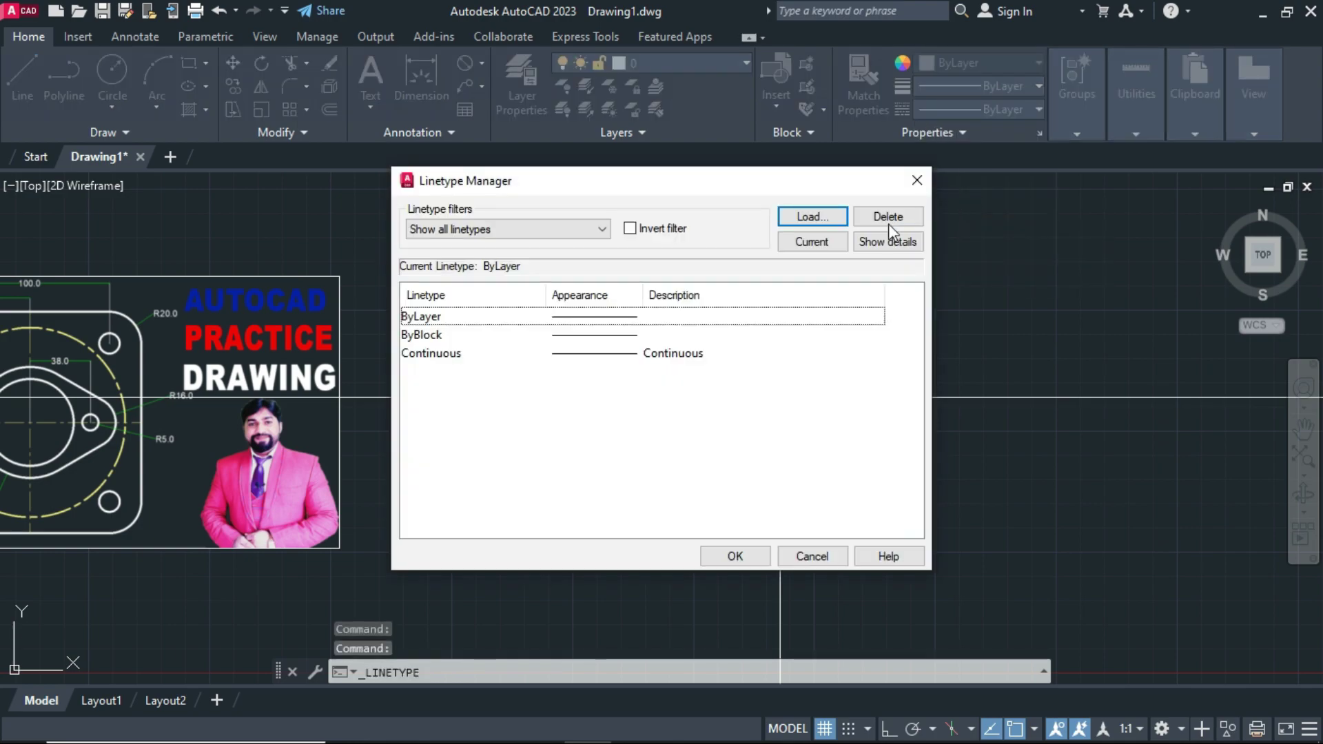
pyautogui.click(833, 219)
pyautogui.moveTo(845, 340); pyautogui.dragTo(857, 390)
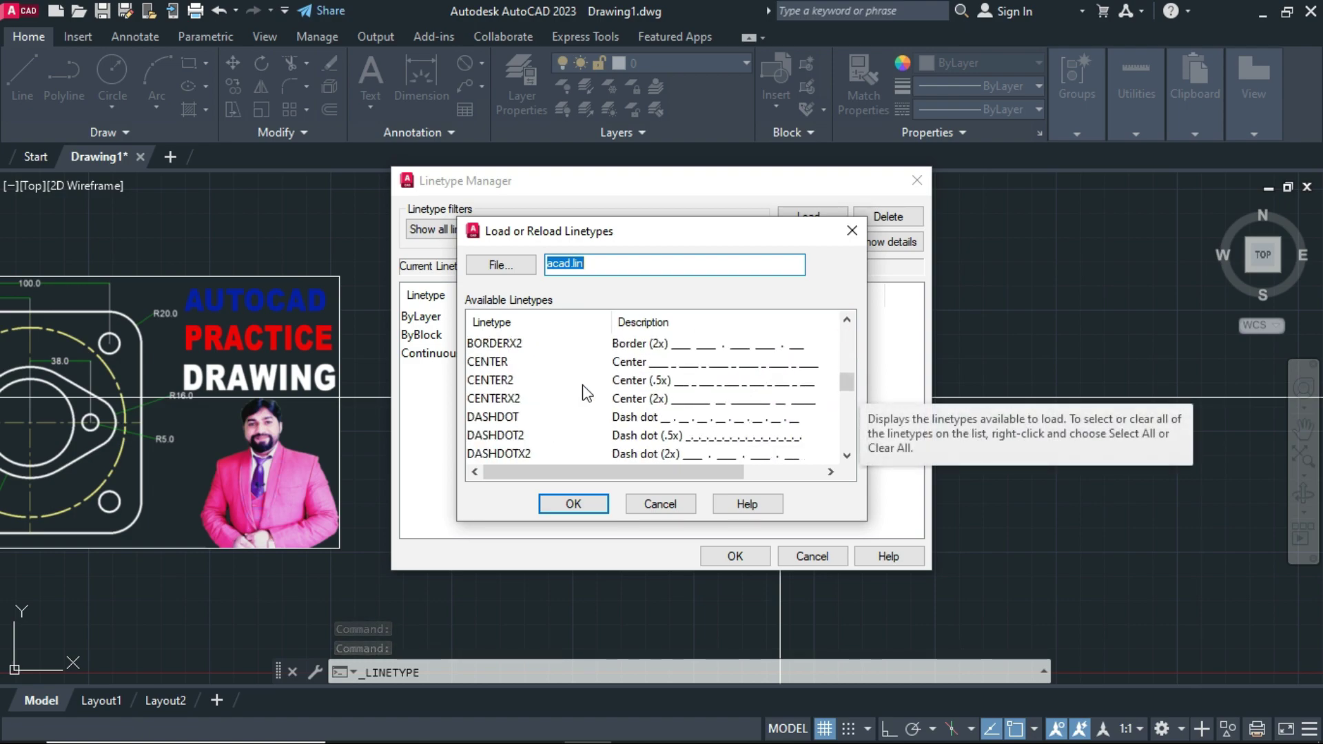
pyautogui.click(499, 361)
pyautogui.click(573, 510)
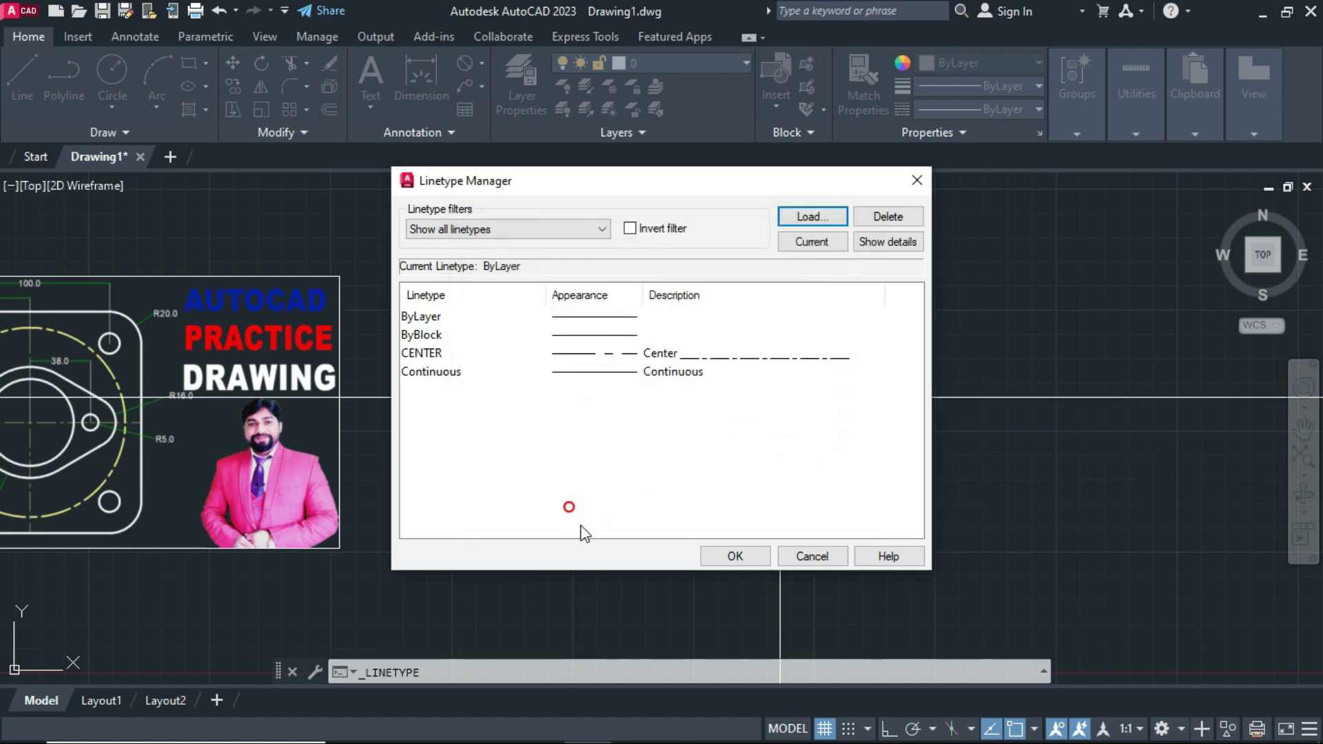
pyautogui.click(735, 557)
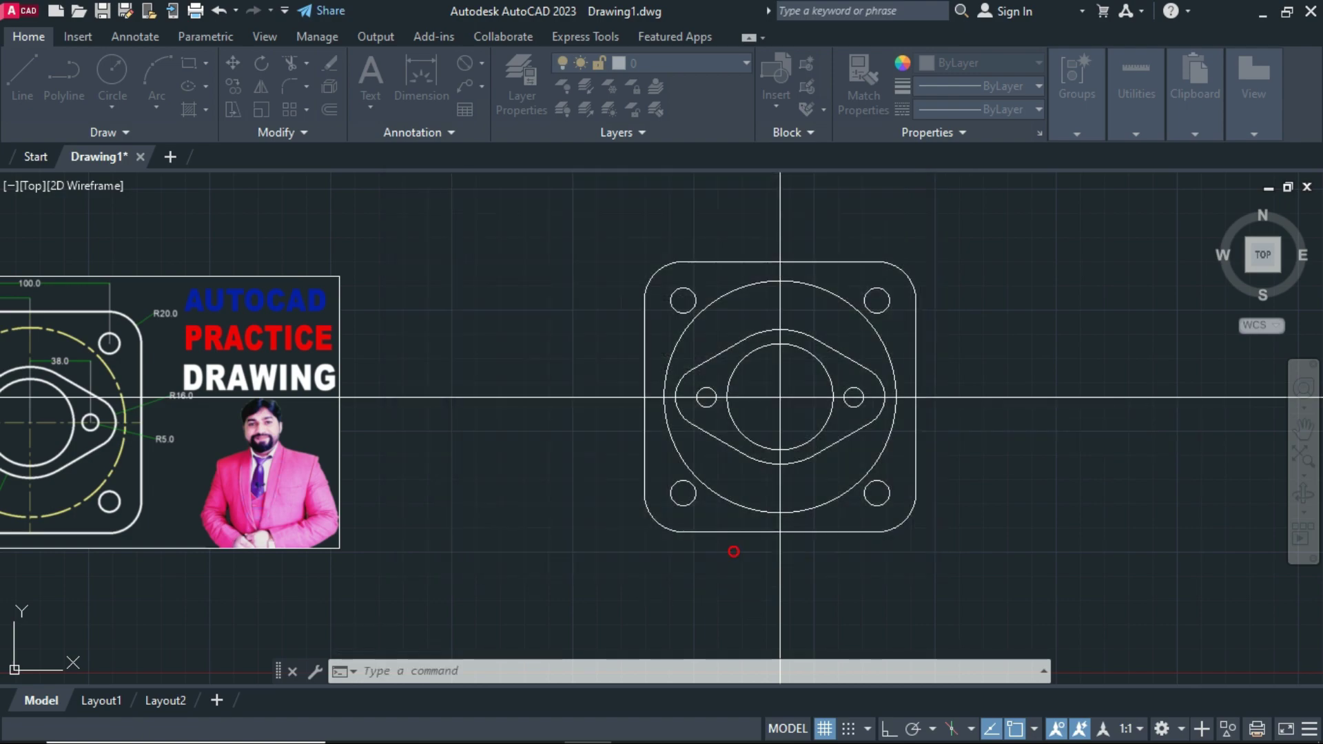
pyautogui.click(950, 398)
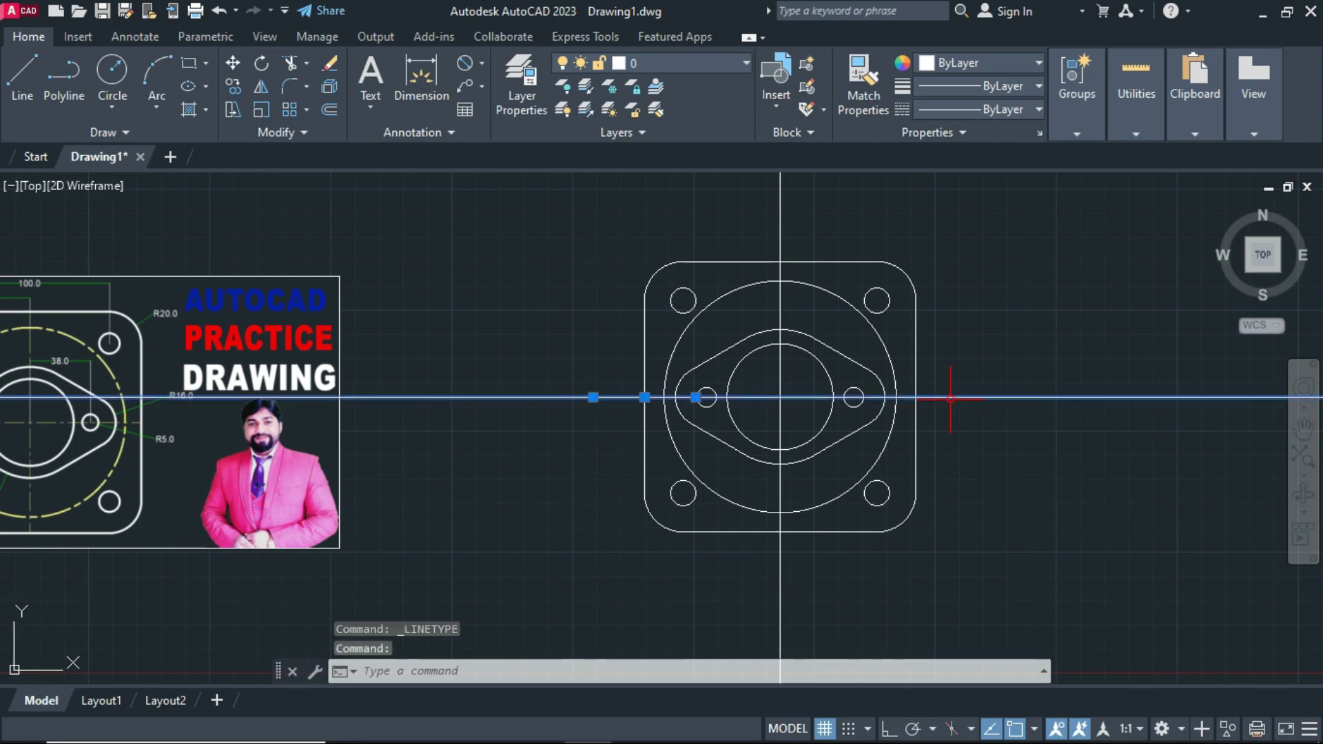
# Give both centre lines and the radius-60 circle the CENTER linetype
pyautogui.click(780, 214)
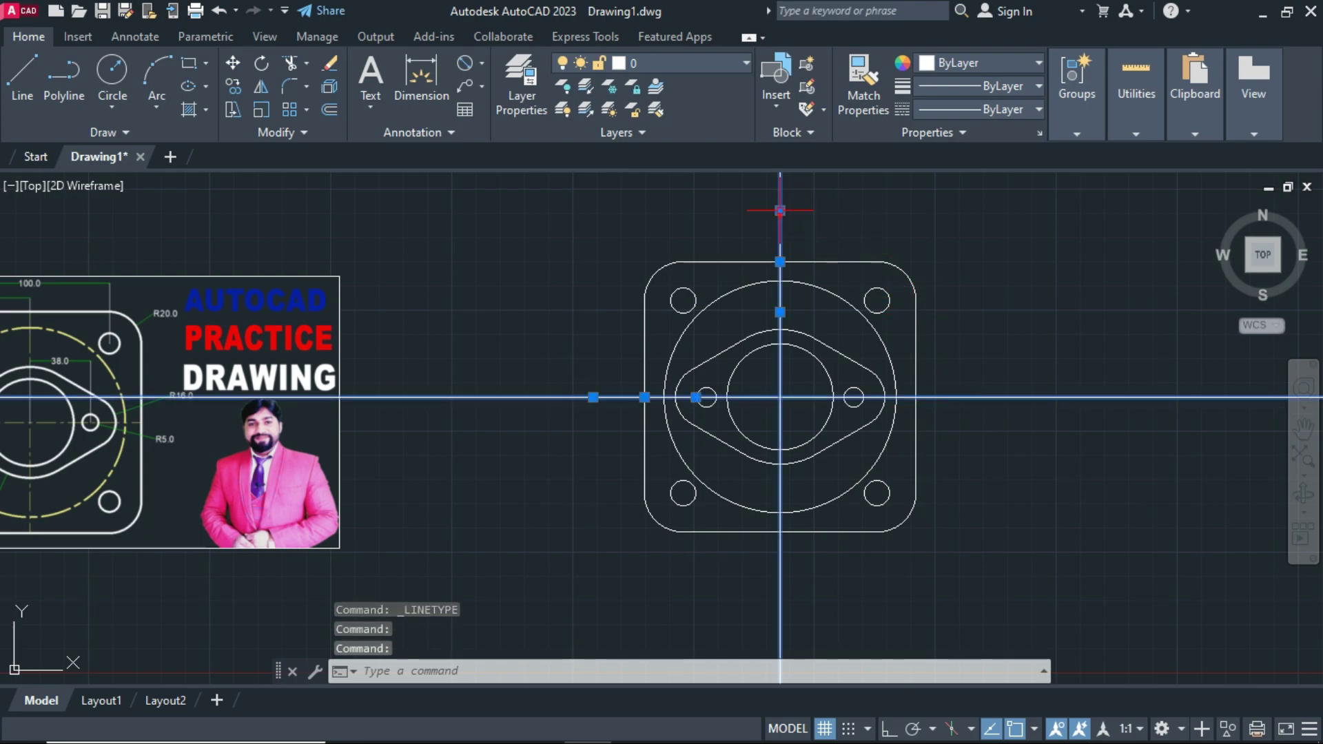
pyautogui.click(812, 283)
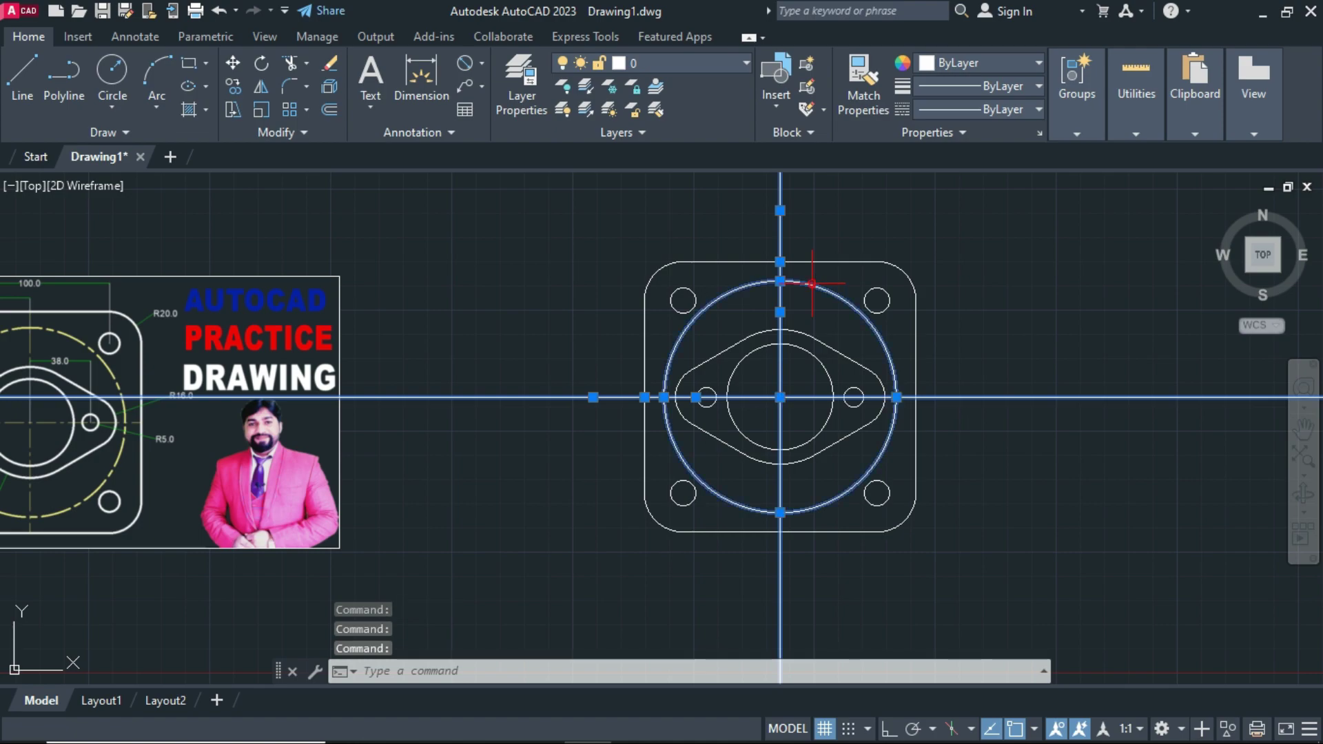
pyautogui.click(994, 103)
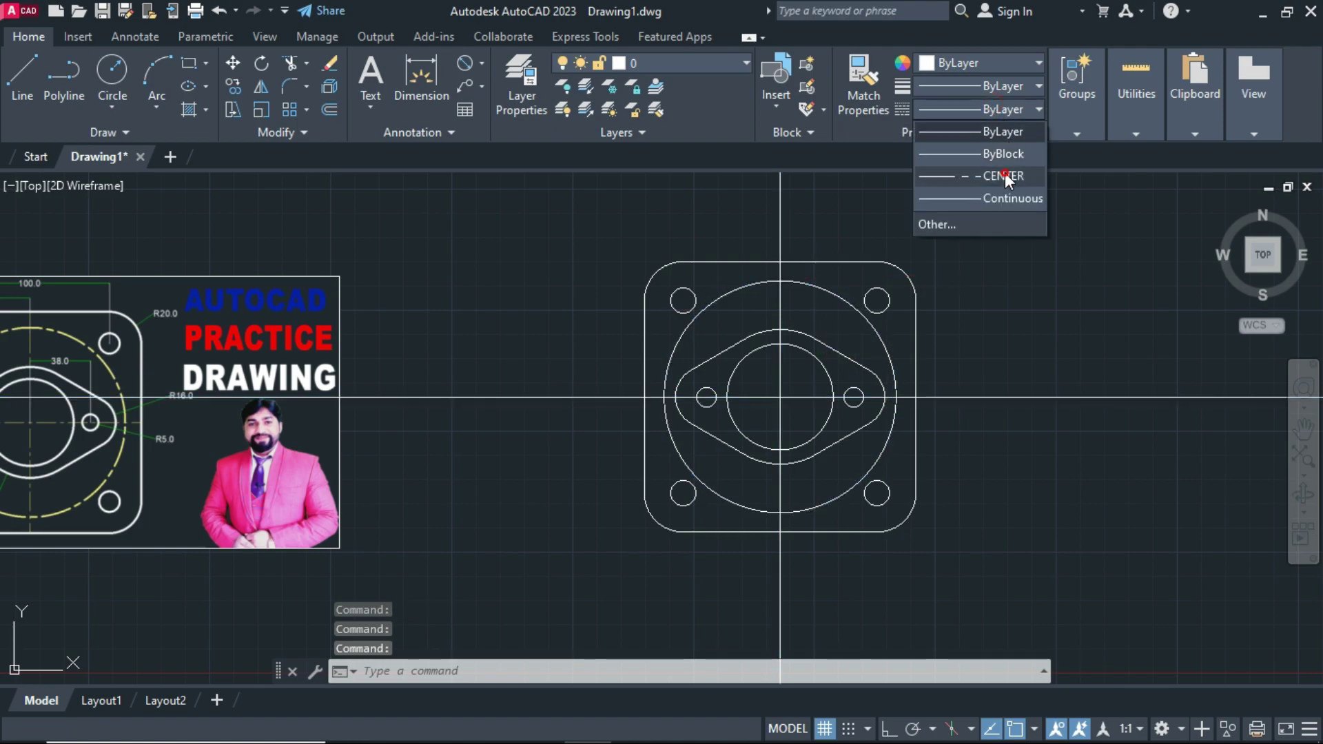
pyautogui.click(1005, 176)
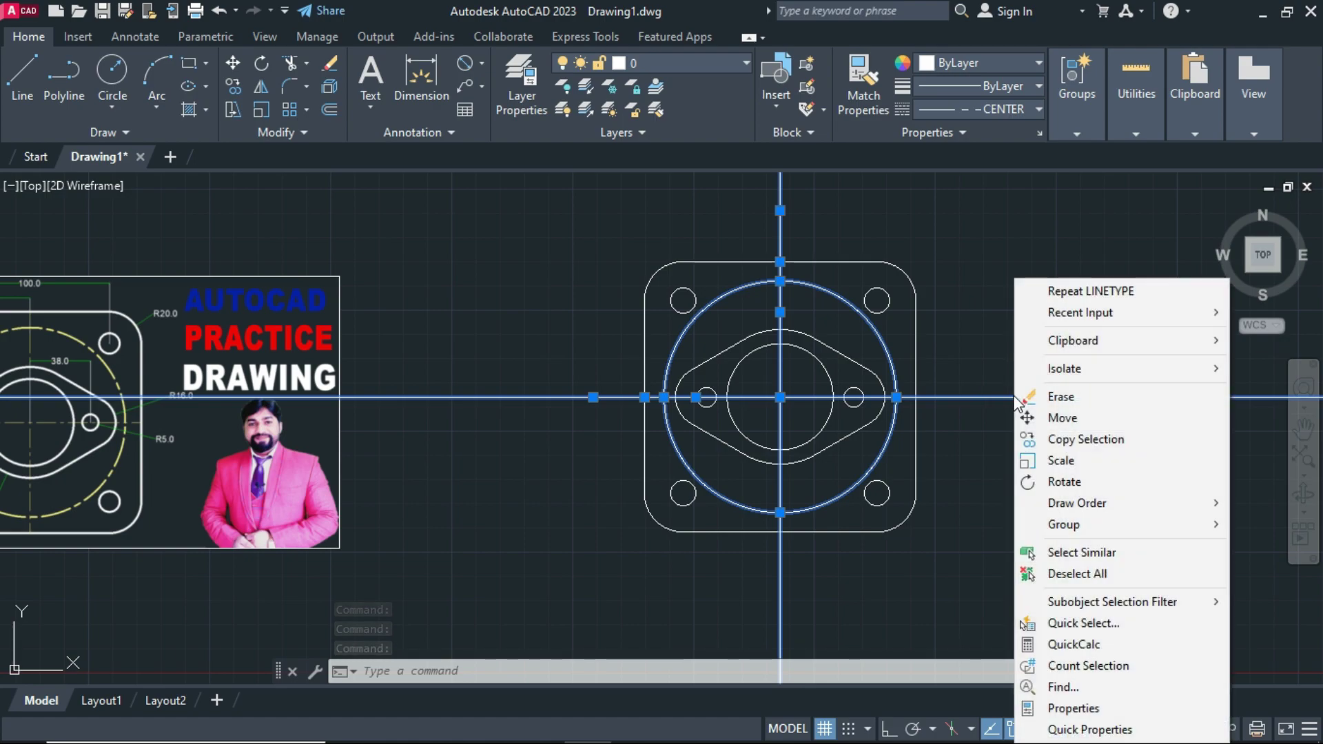
# Set the selection's linetype scale to 10 in the Properties palette
pyautogui.rightClick(1014, 394)
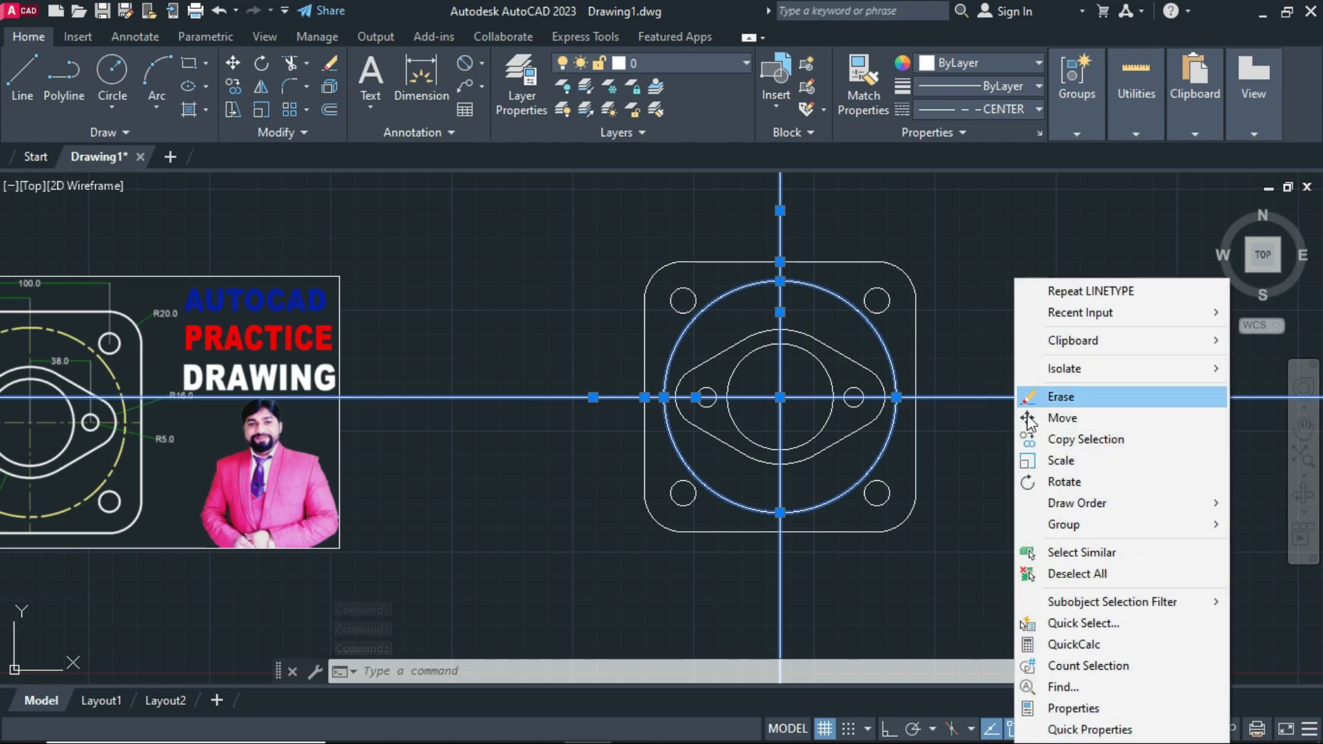
pyautogui.click(1088, 708)
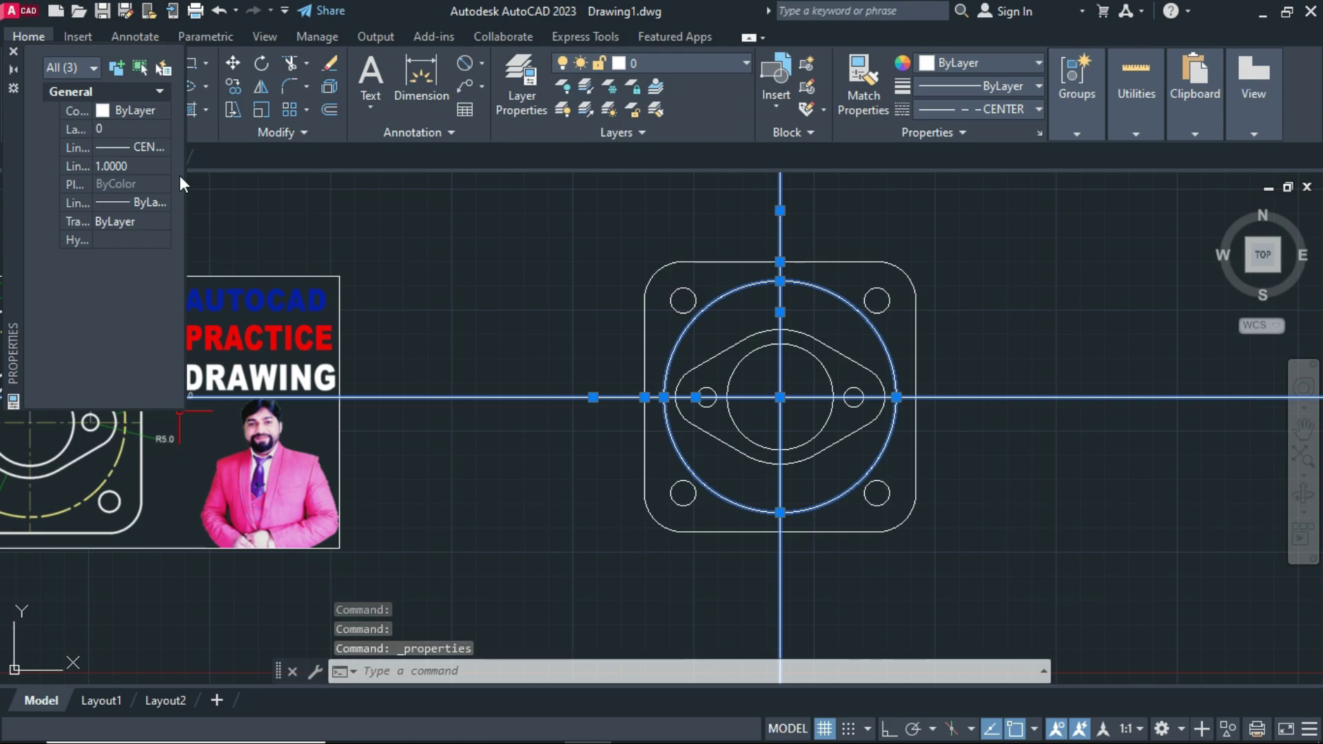
pyautogui.moveTo(185, 160); pyautogui.dragTo(381, 195)
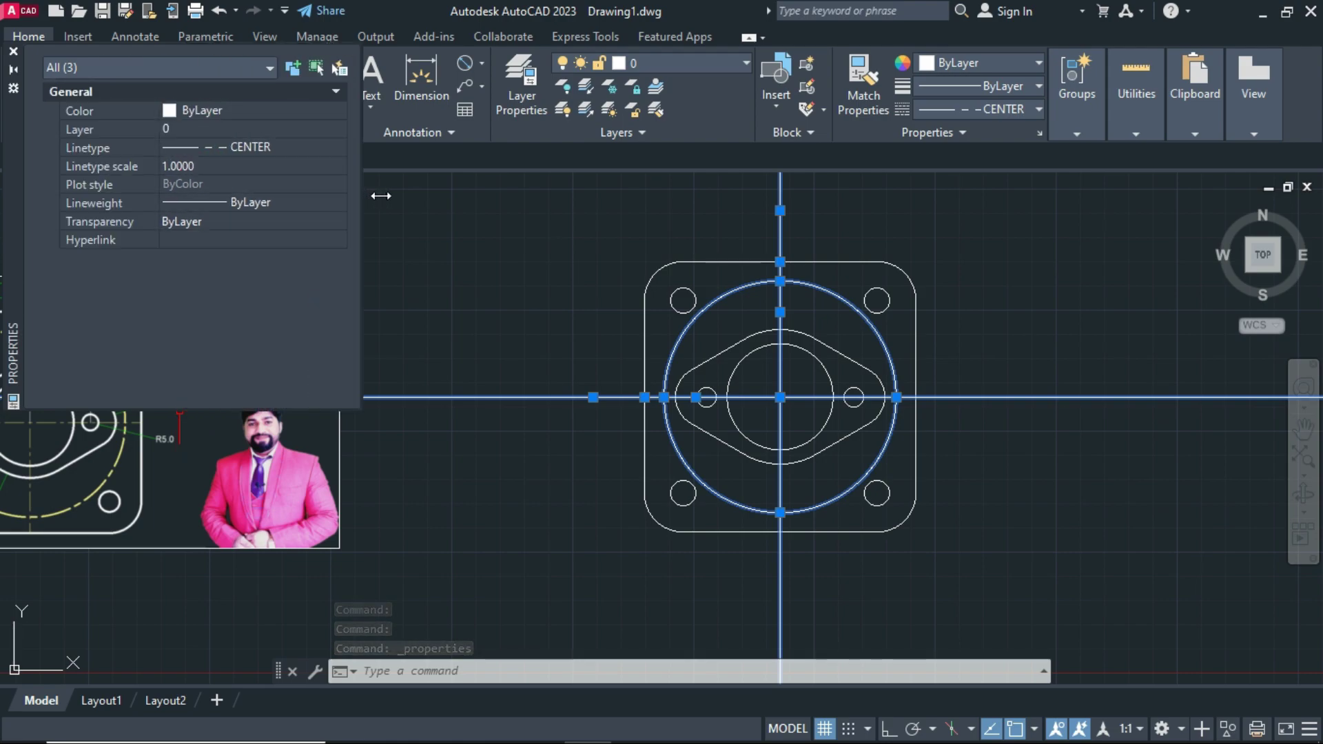
pyautogui.click(197, 167)
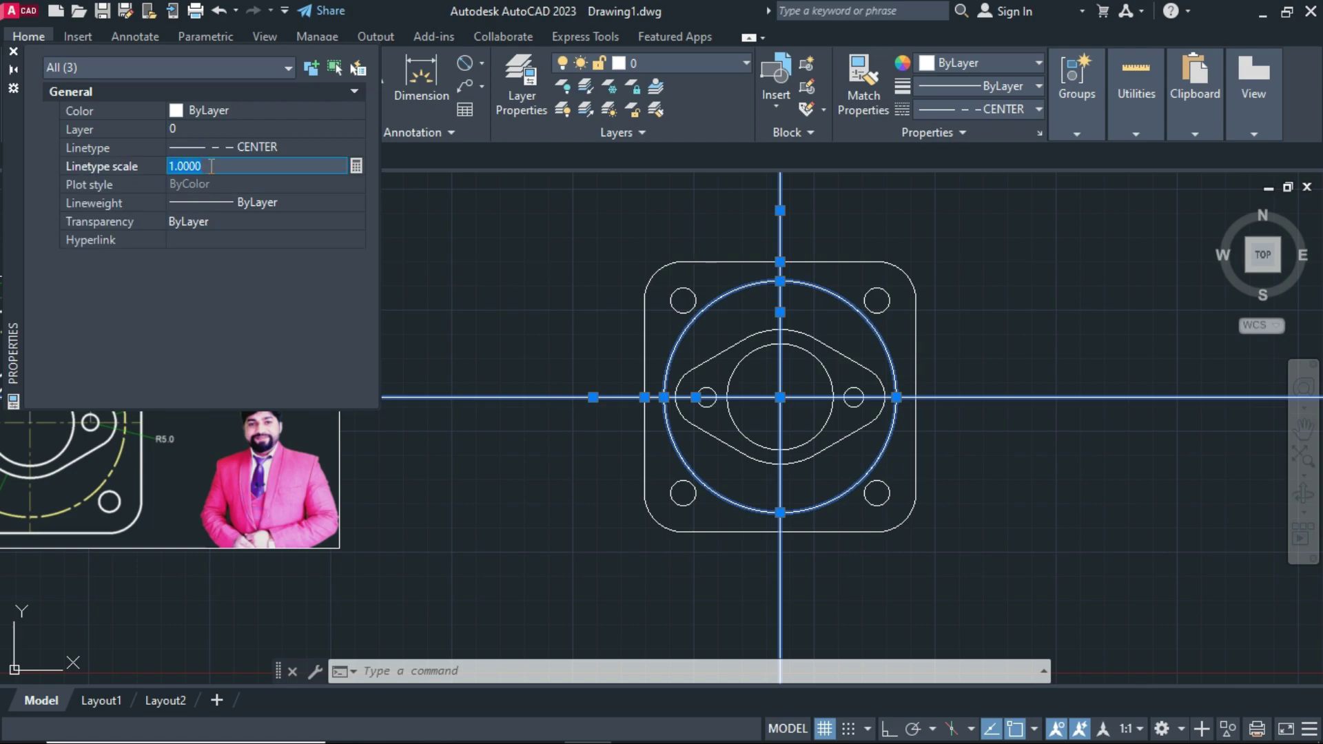
pyautogui.write('8')
pyautogui.press('Return')
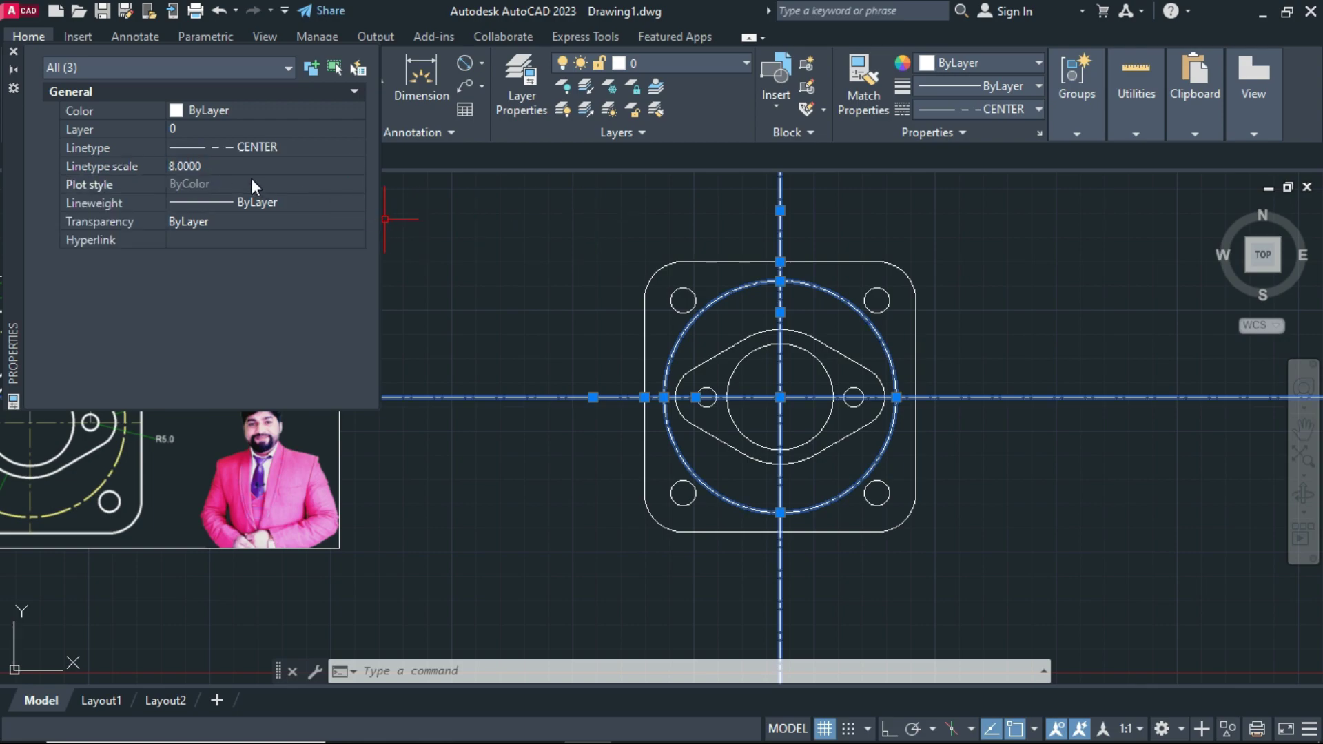
pyautogui.click(238, 168)
pyautogui.write('10')
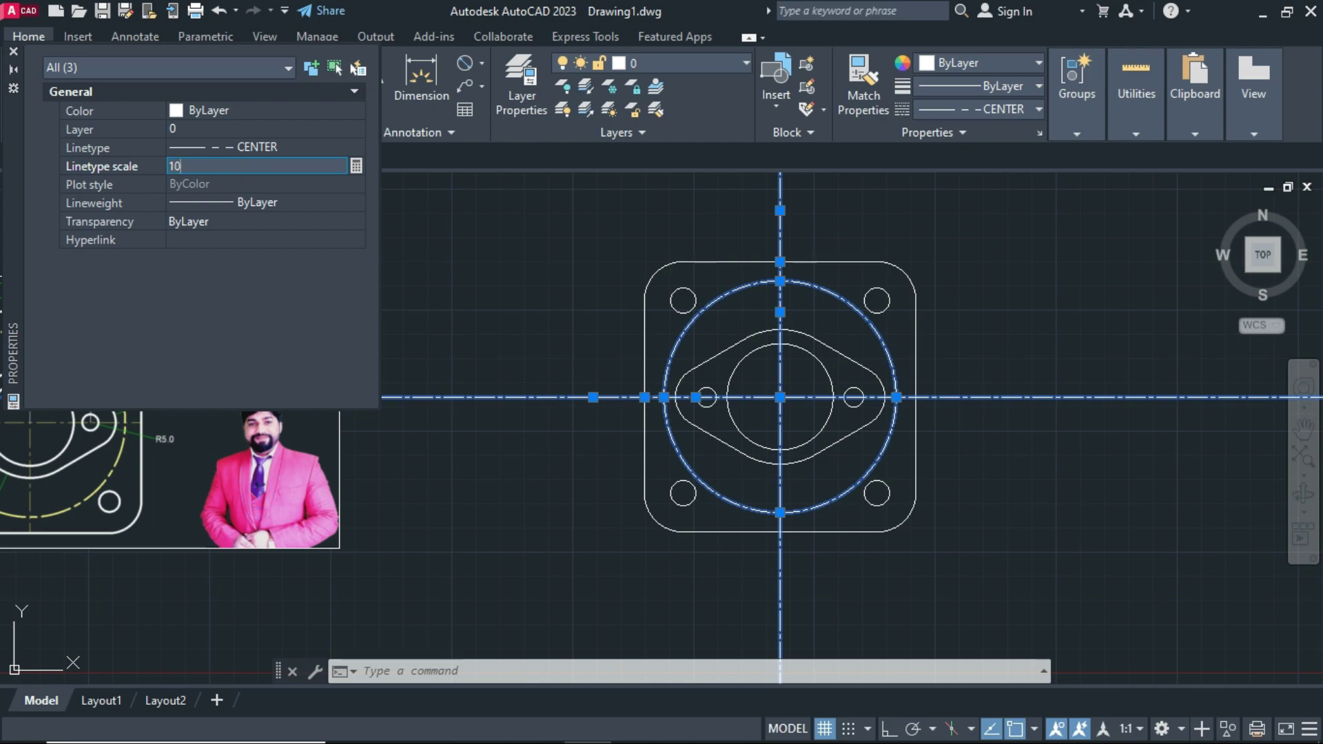
pyautogui.press('Return')
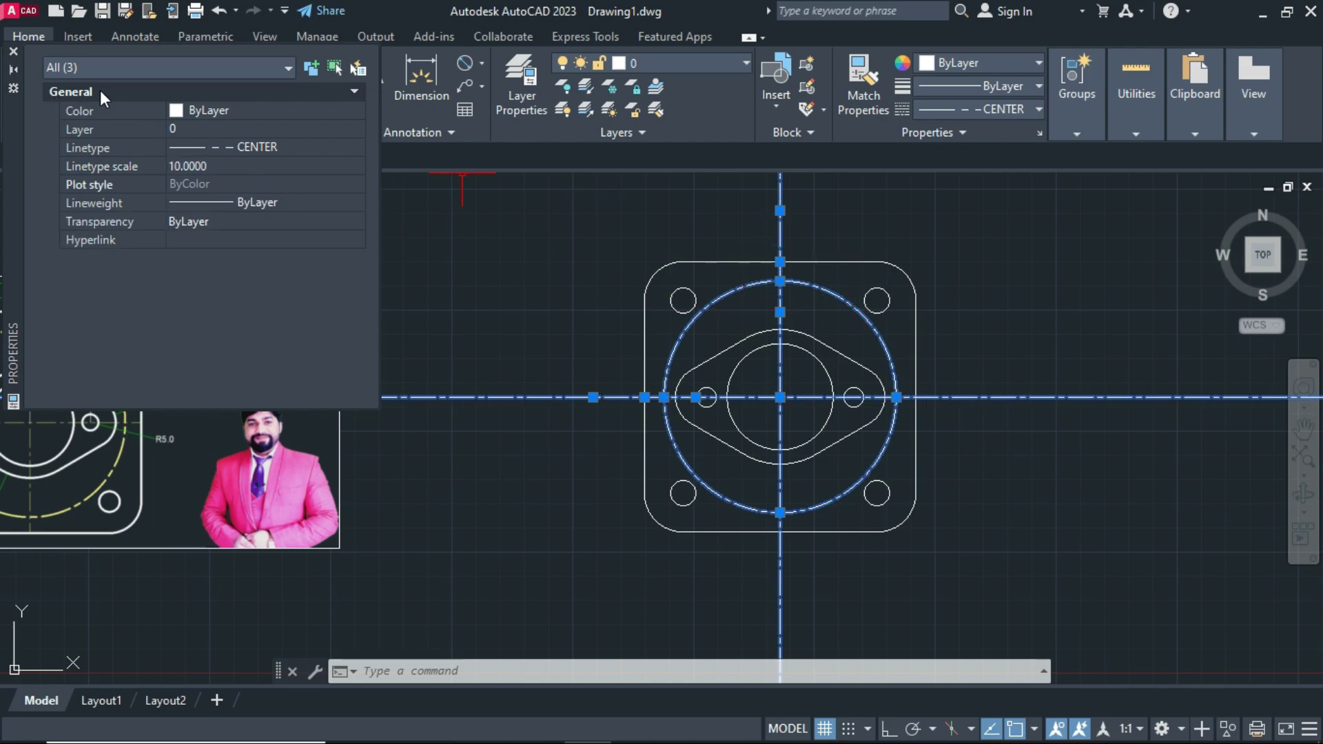
pyautogui.click(14, 49)
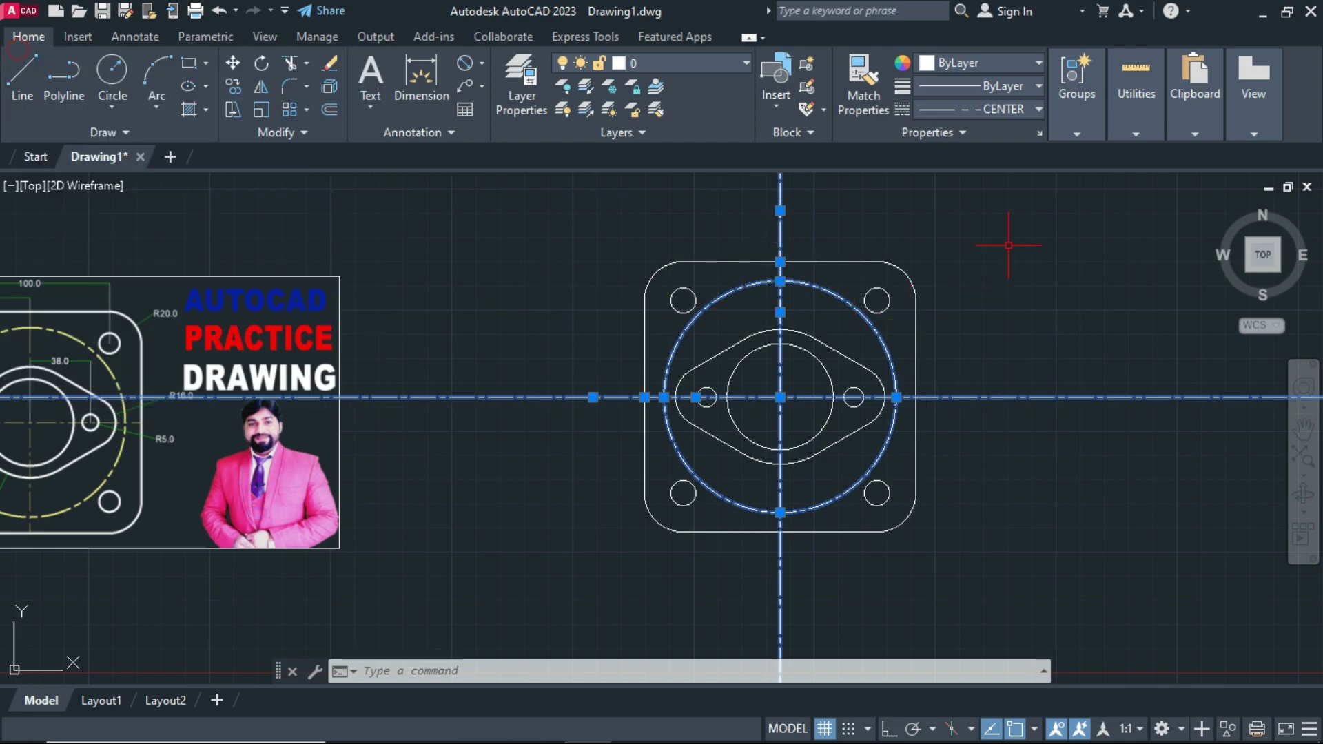
# Colour the selected centre lines and circle yellow
pyautogui.click(1007, 68)
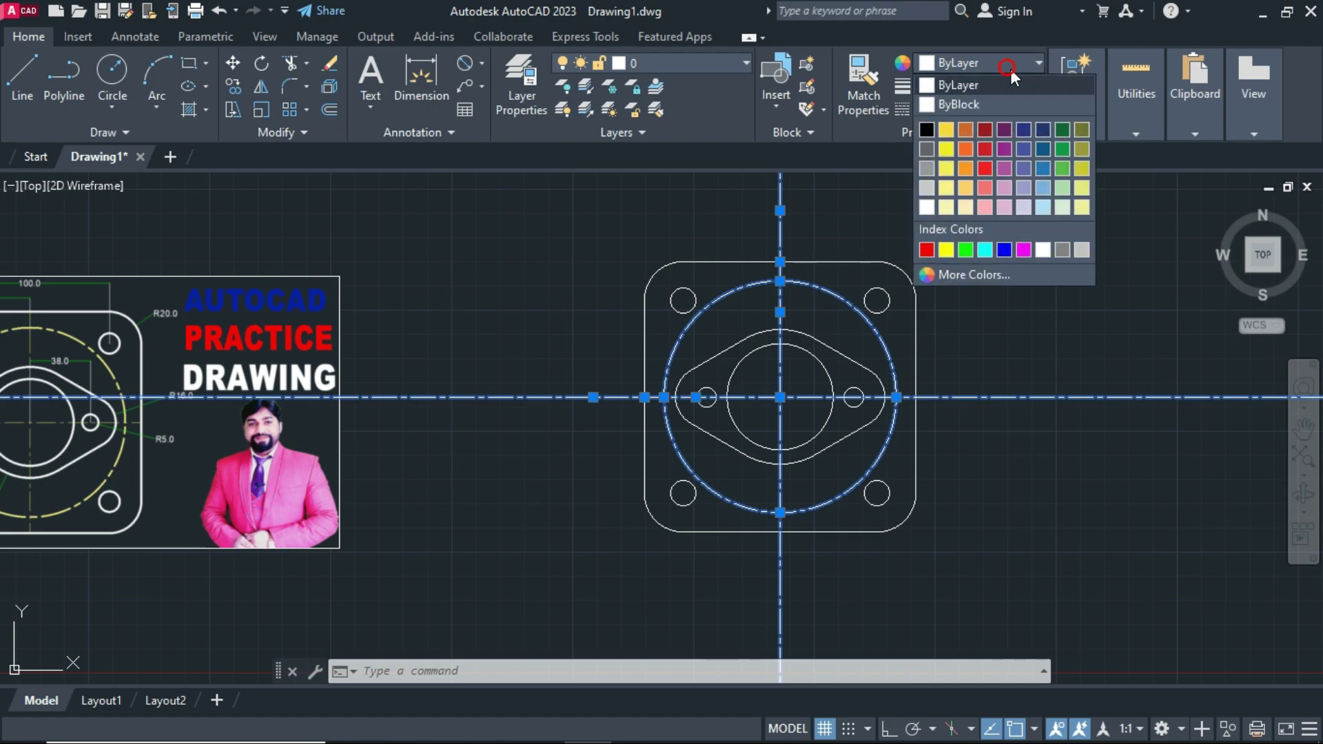
pyautogui.click(950, 168)
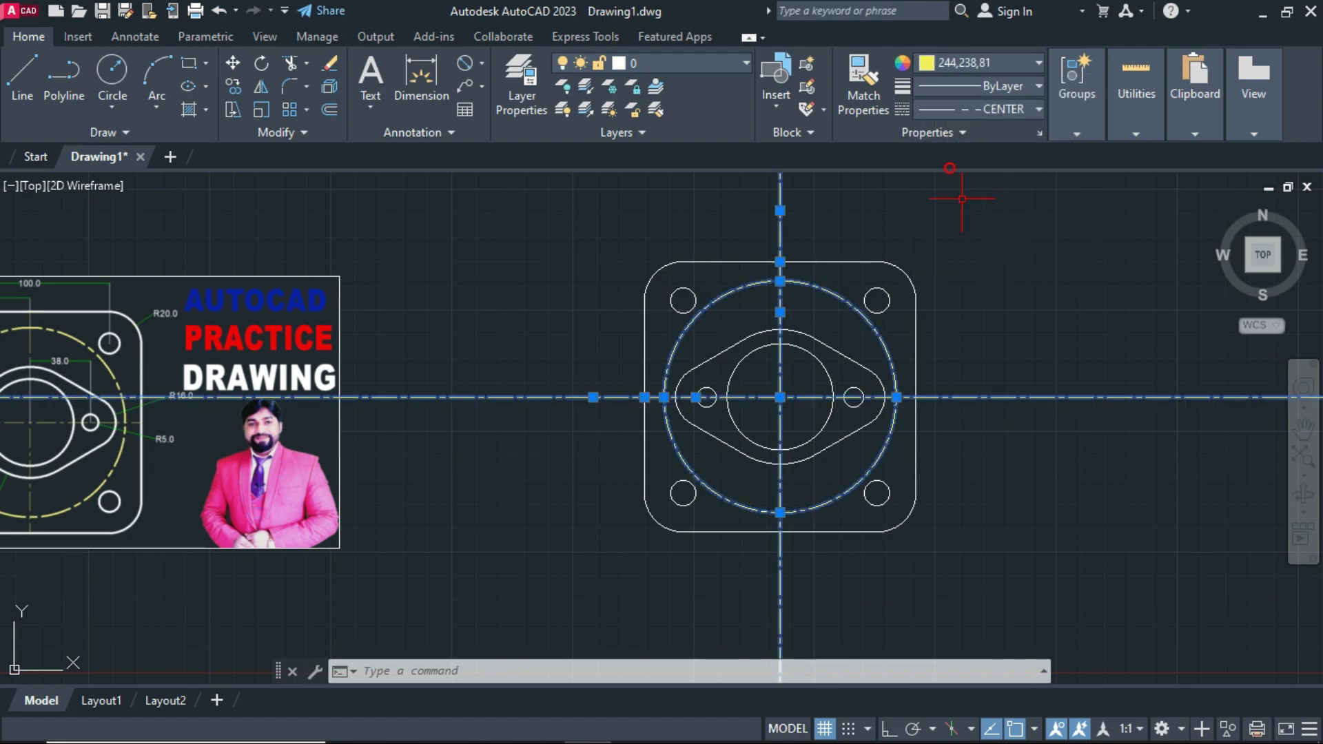
pyautogui.press('Escape')
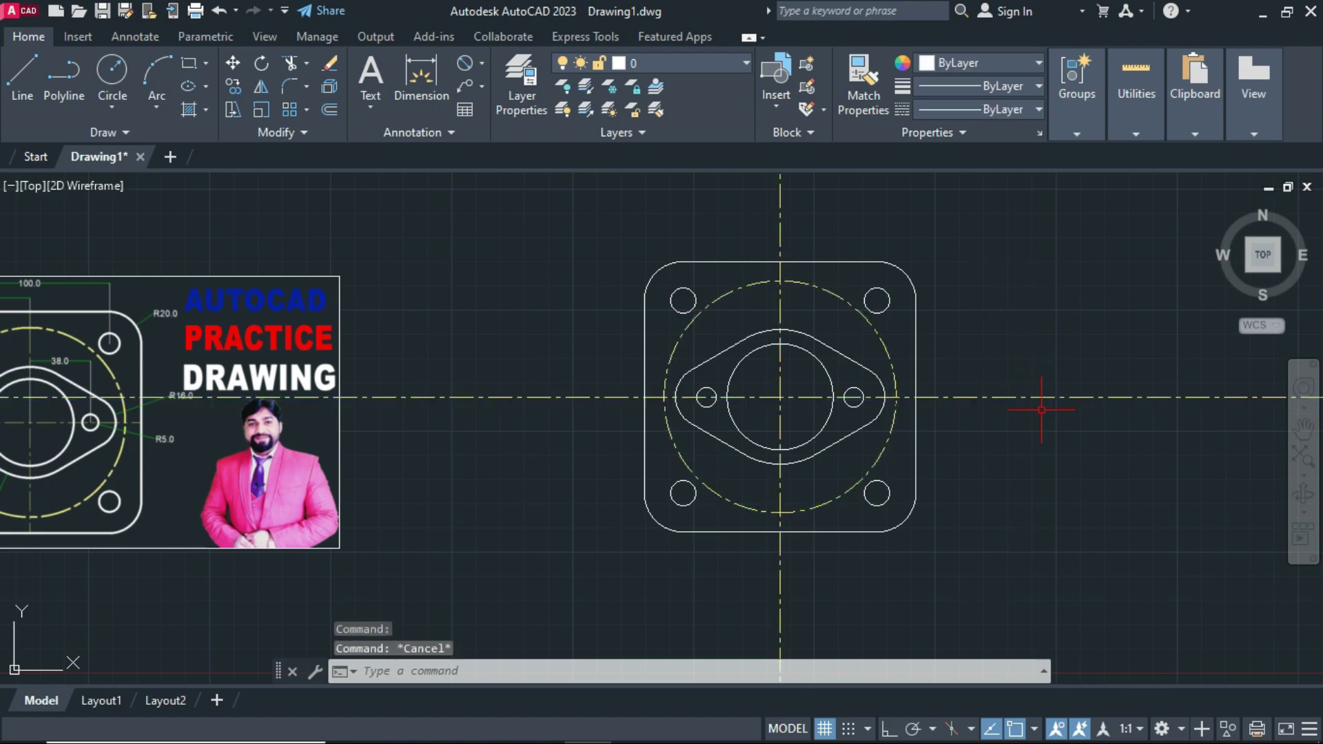
pyautogui.write('TR')
# Trim the four centre-line overhangs left, right, above and below the flange plate
pyautogui.press('Return')
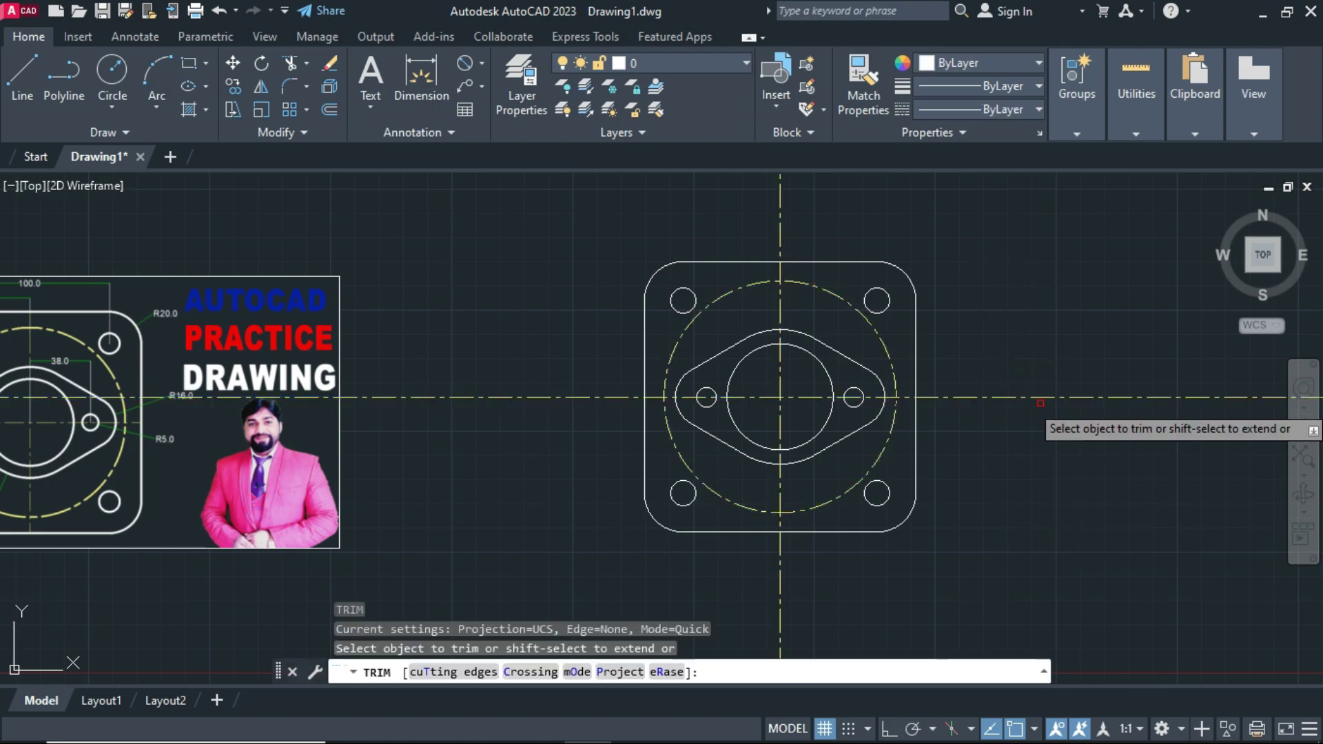
pyautogui.click(1044, 396)
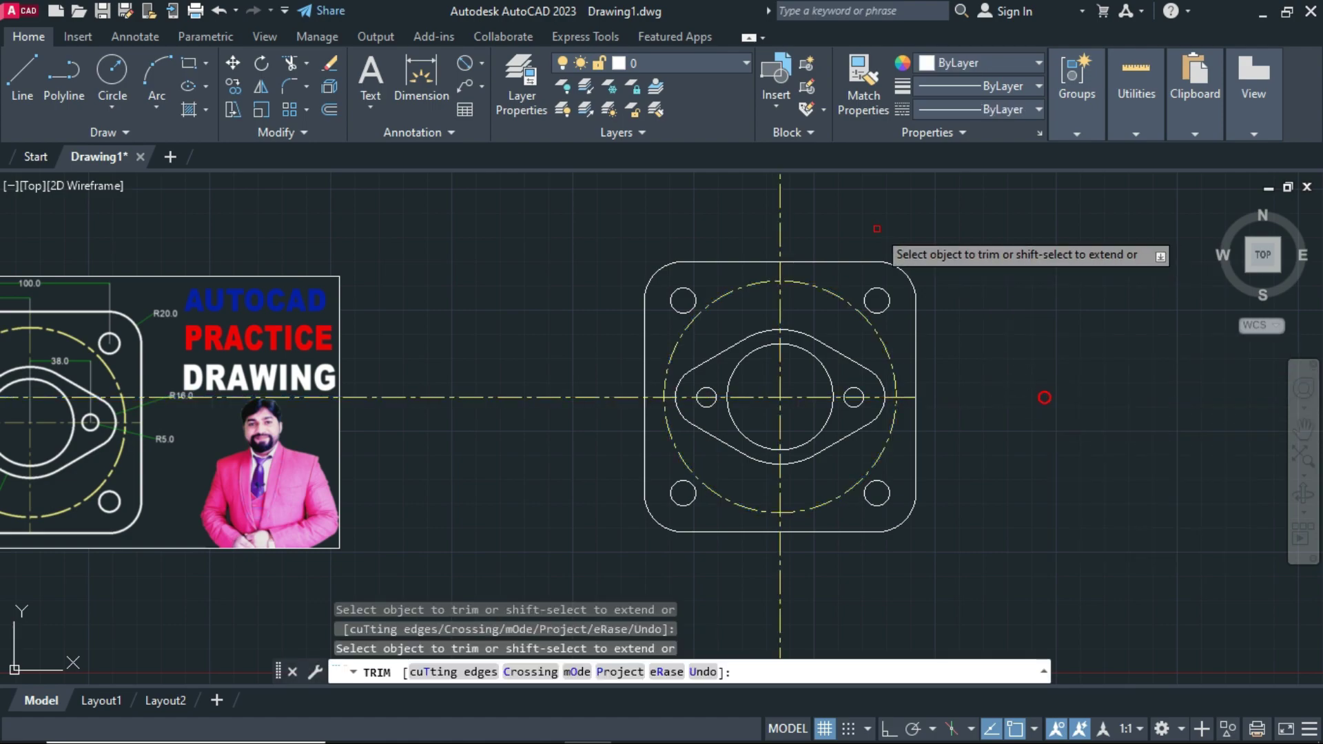
pyautogui.click(781, 203)
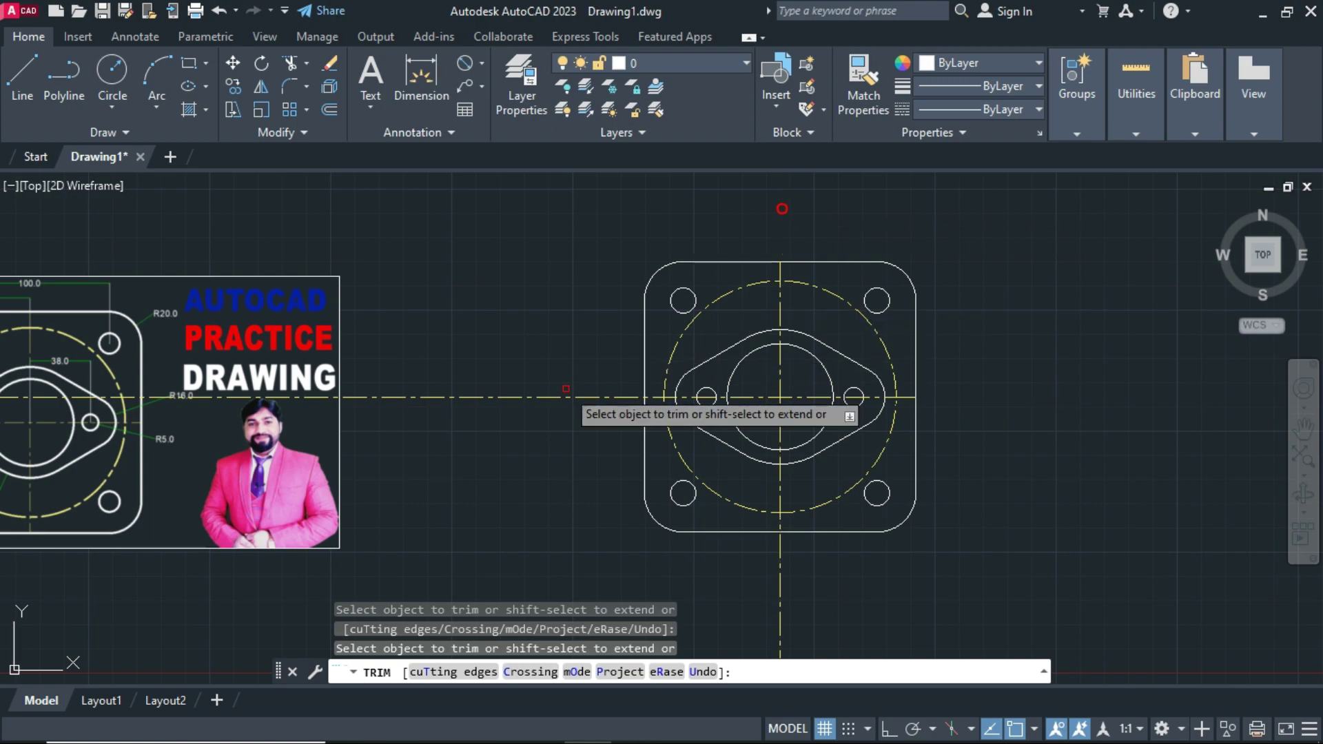
pyautogui.click(557, 397)
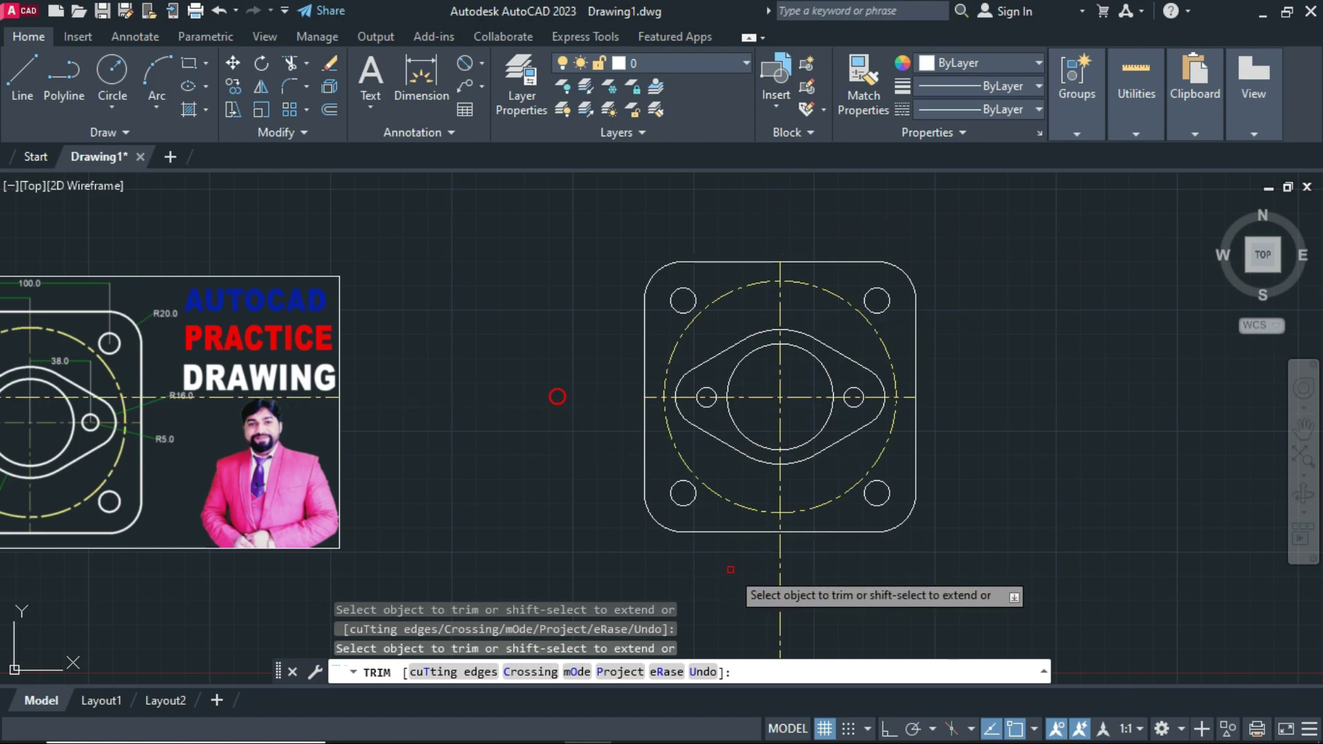
pyautogui.click(780, 597)
pyautogui.rightClick(1025, 219)
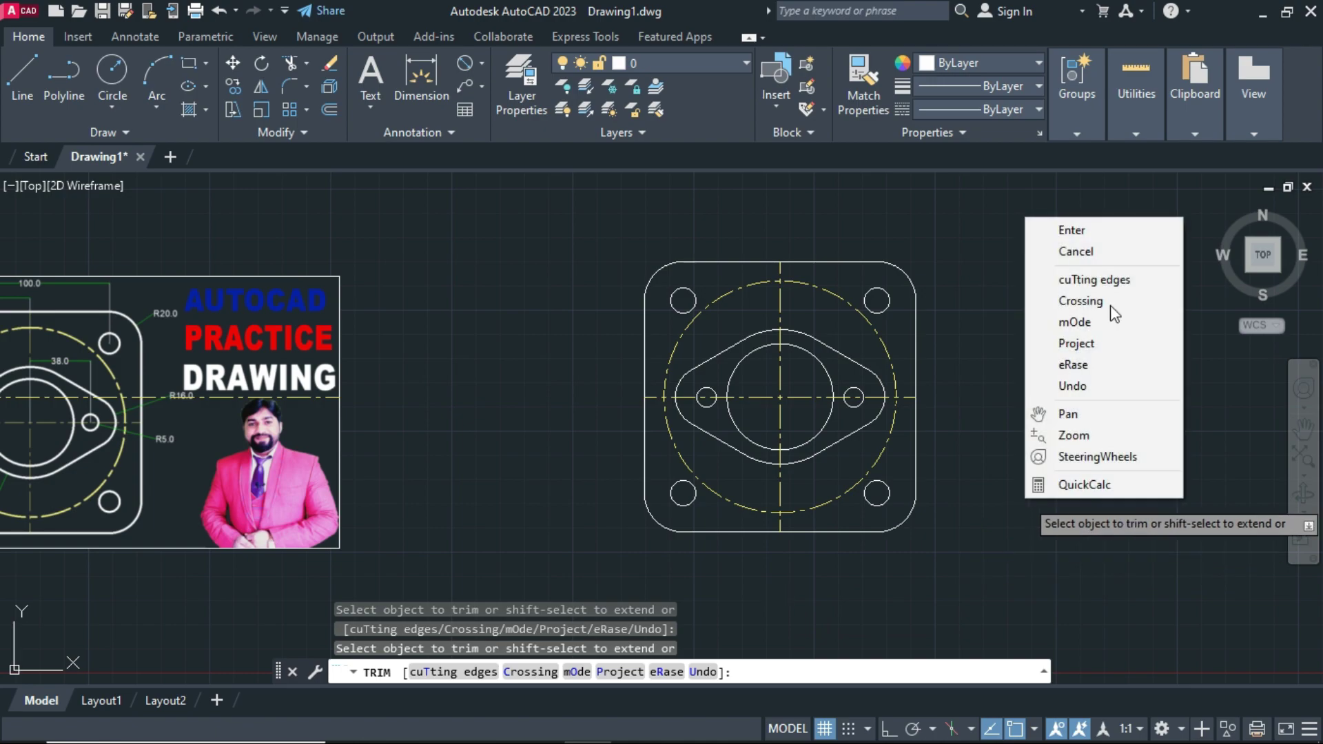
pyautogui.click(1115, 234)
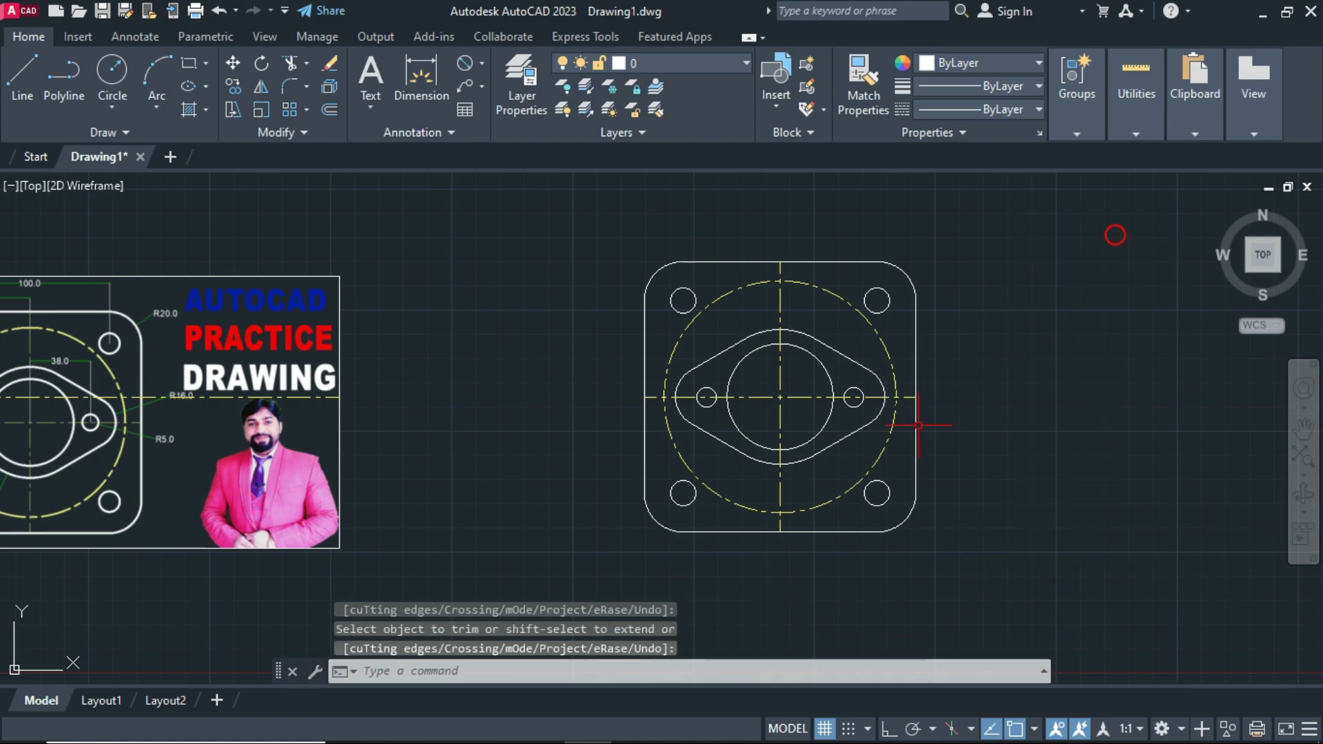
pyautogui.scroll(2, 987, 401)
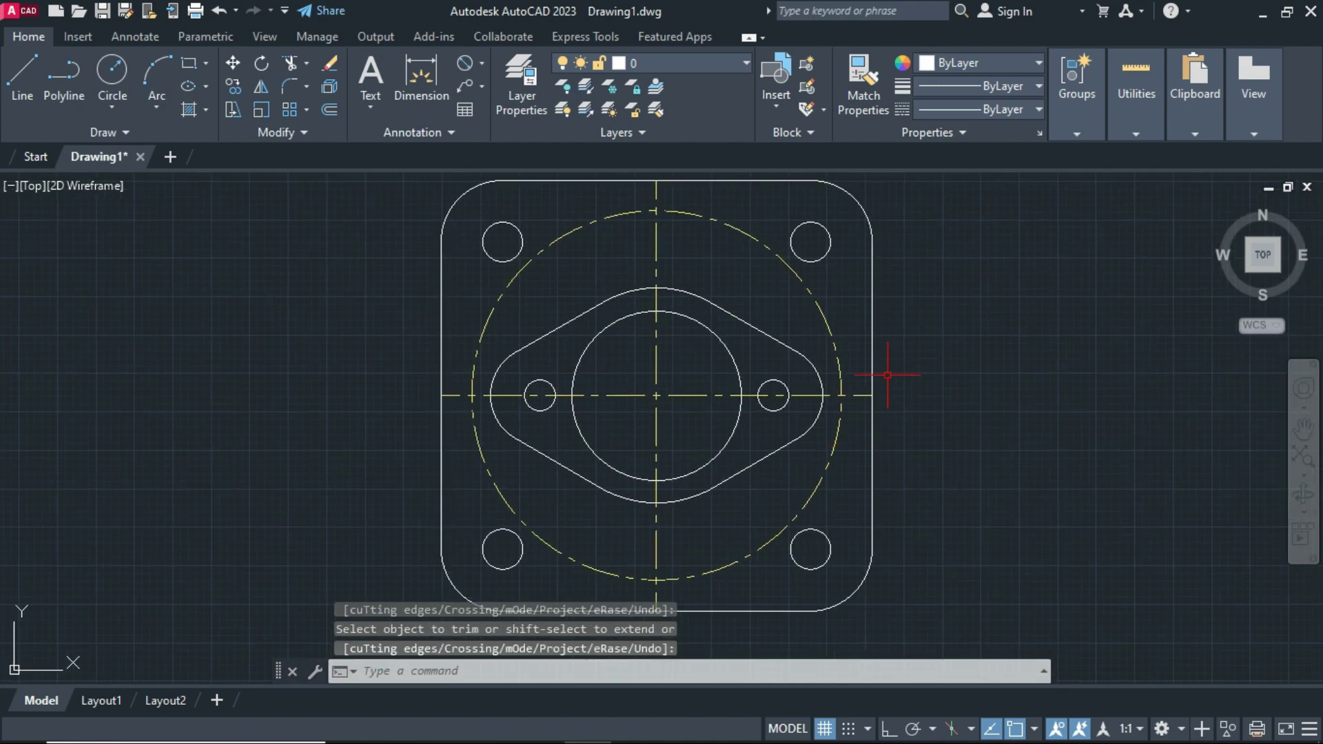
pyautogui.moveTo(908, 393); pyautogui.dragTo(902, 414, button='middle')
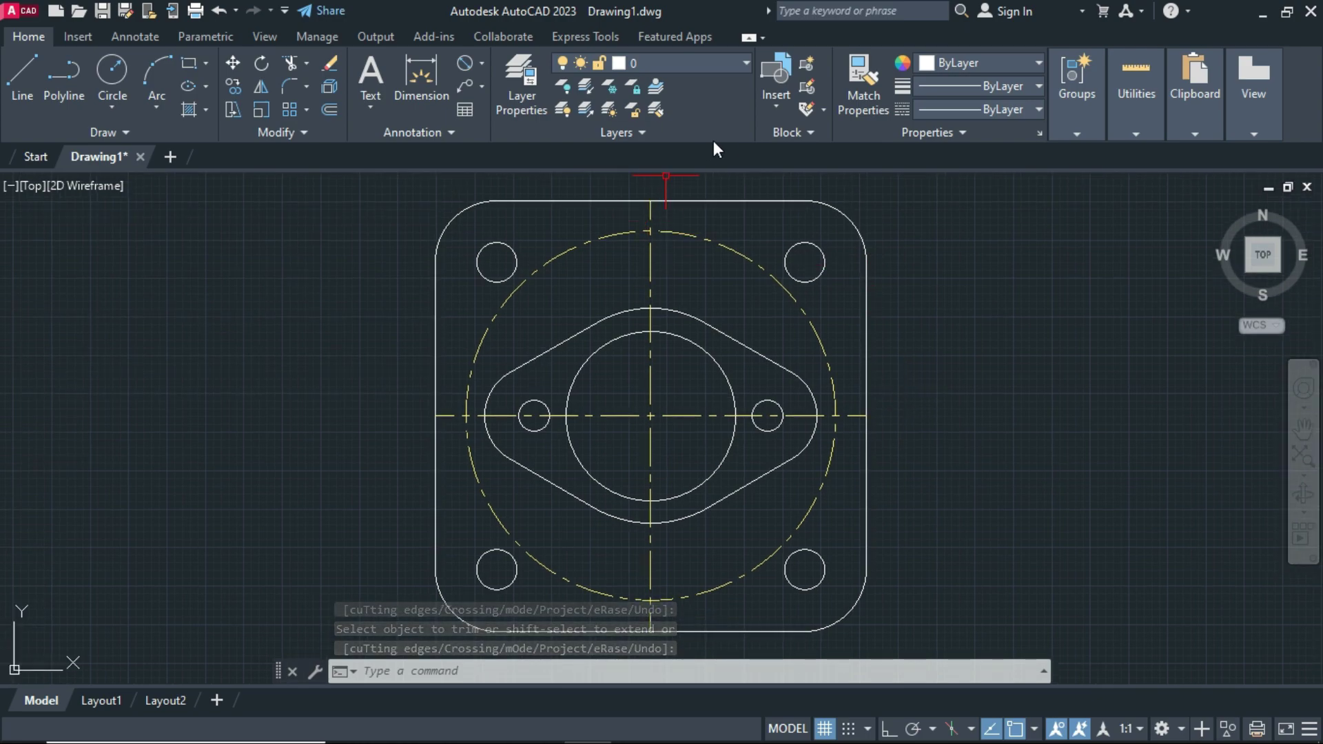
# Add a linear dimension between the two top corner hole centres, placed above the plate
pyautogui.click(418, 80)
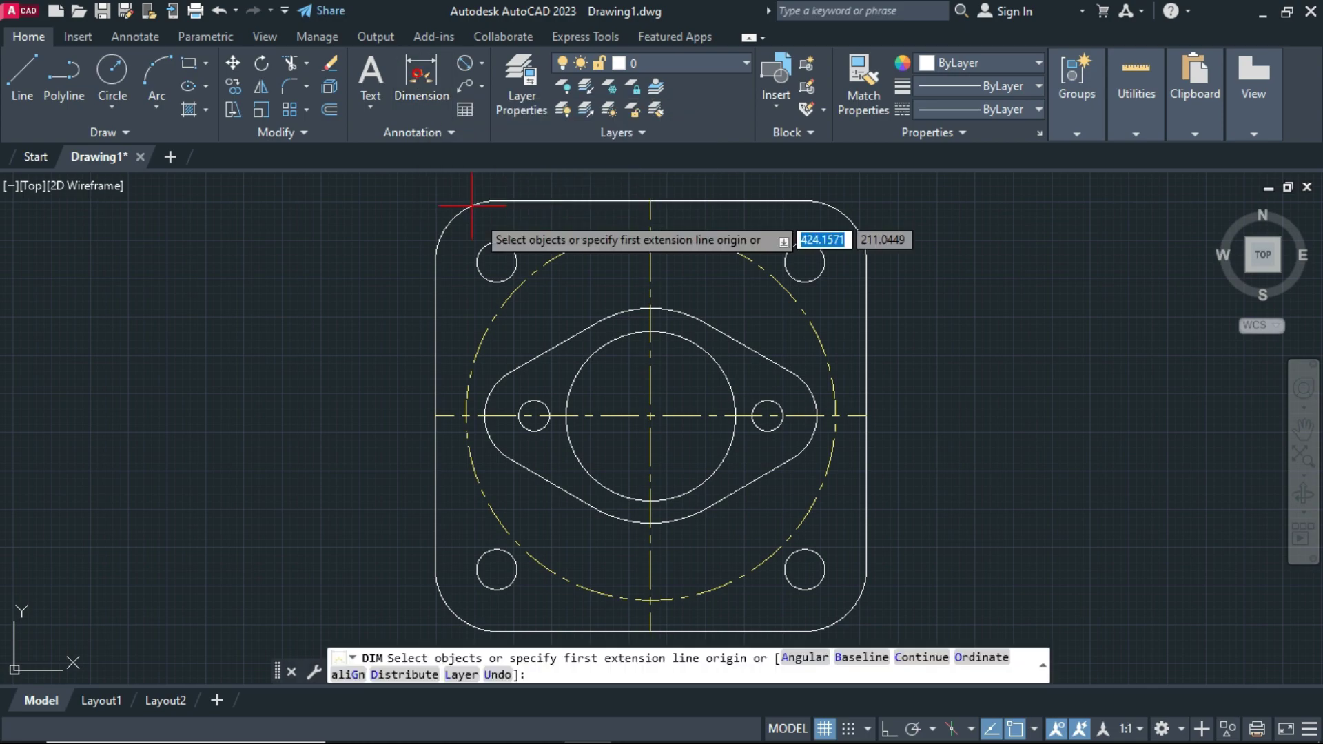
pyautogui.moveTo(510, 288); pyautogui.dragTo(491, 364, button='middle')
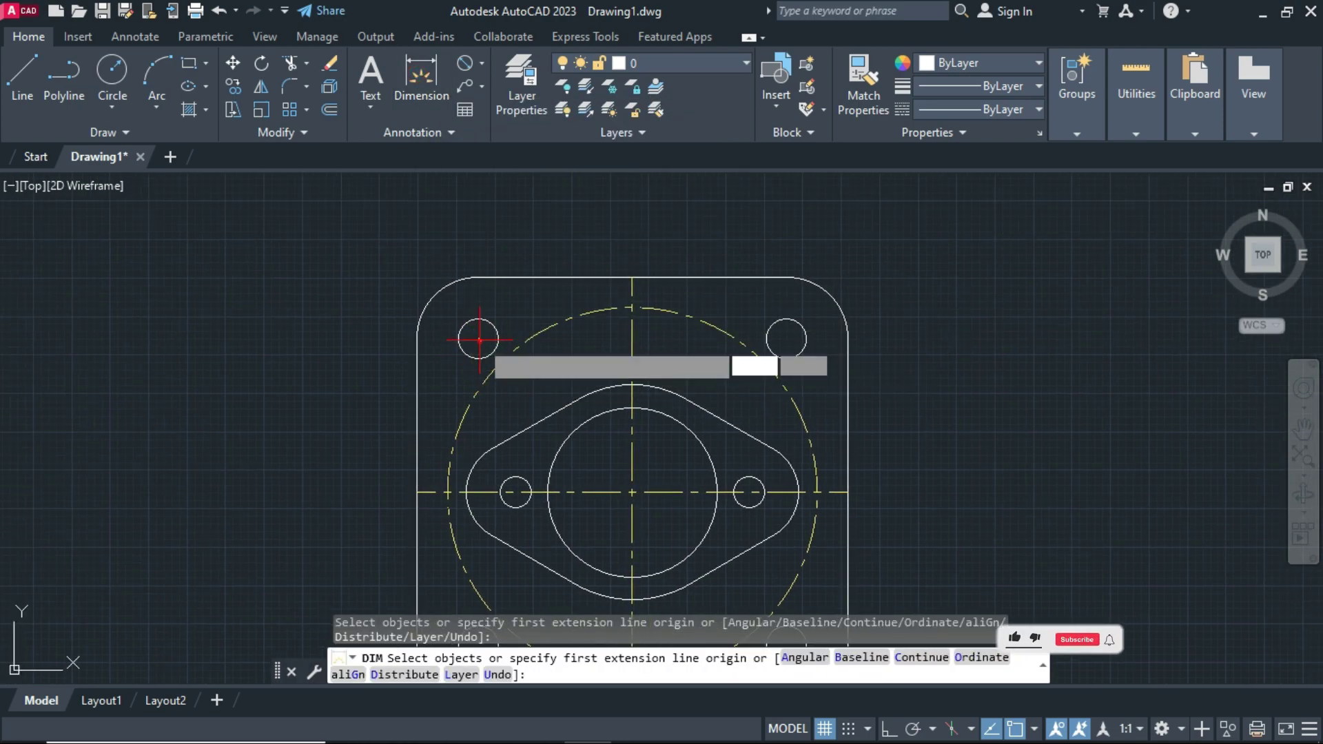
pyautogui.click(479, 341)
pyautogui.click(785, 337)
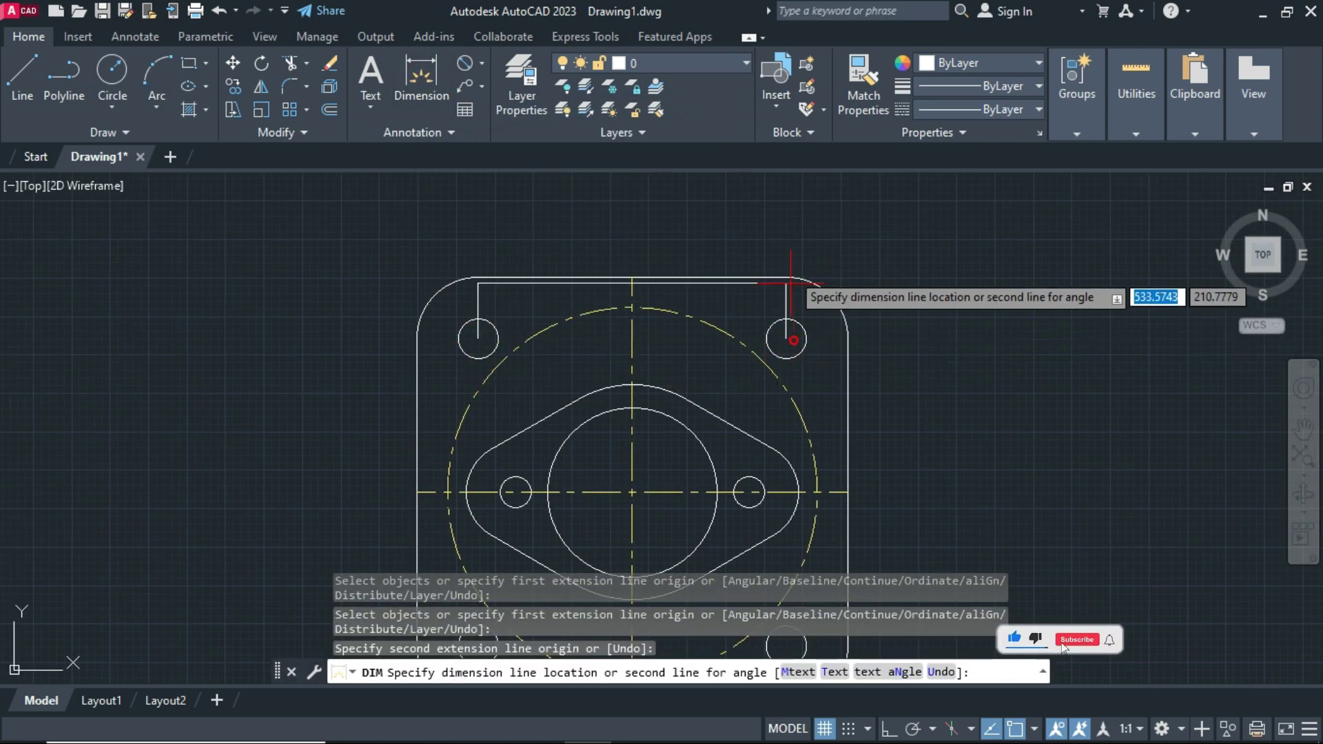
pyautogui.click(794, 222)
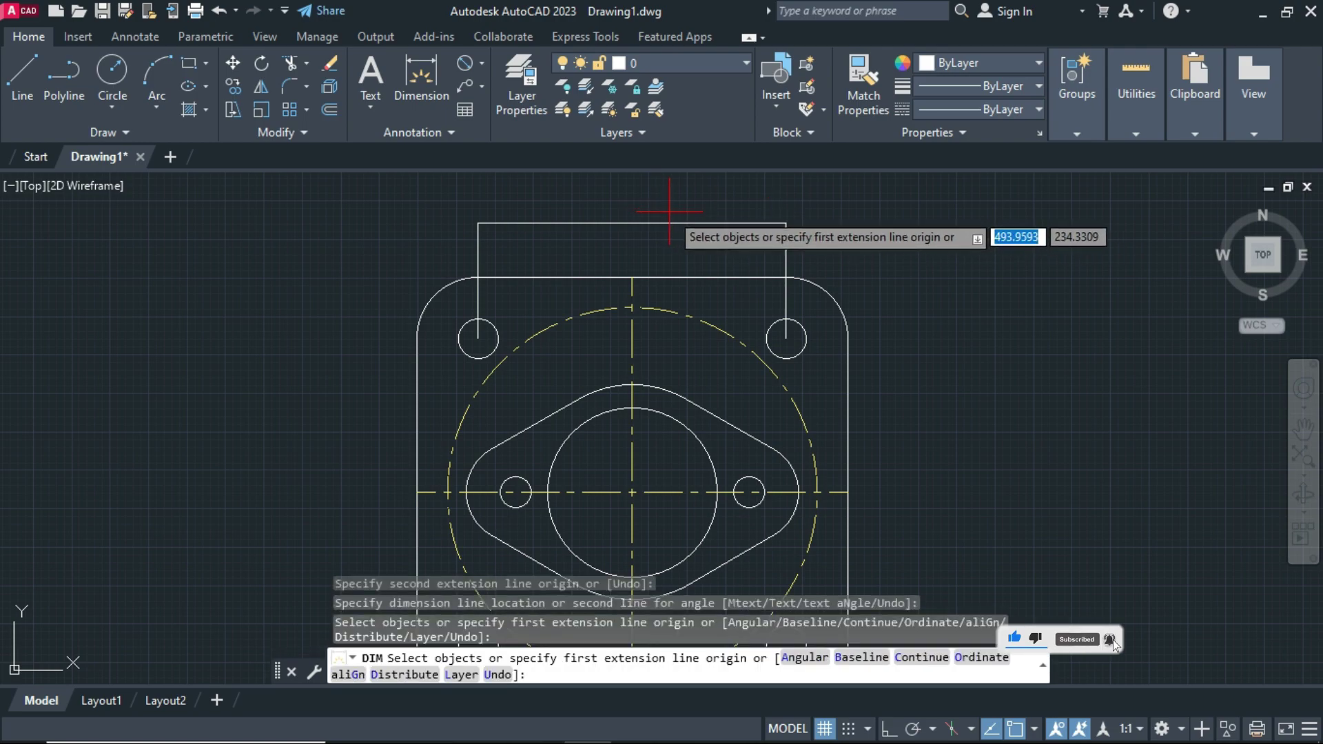
pyautogui.press('Return')
pyautogui.write('d')
pyautogui.press('Return')
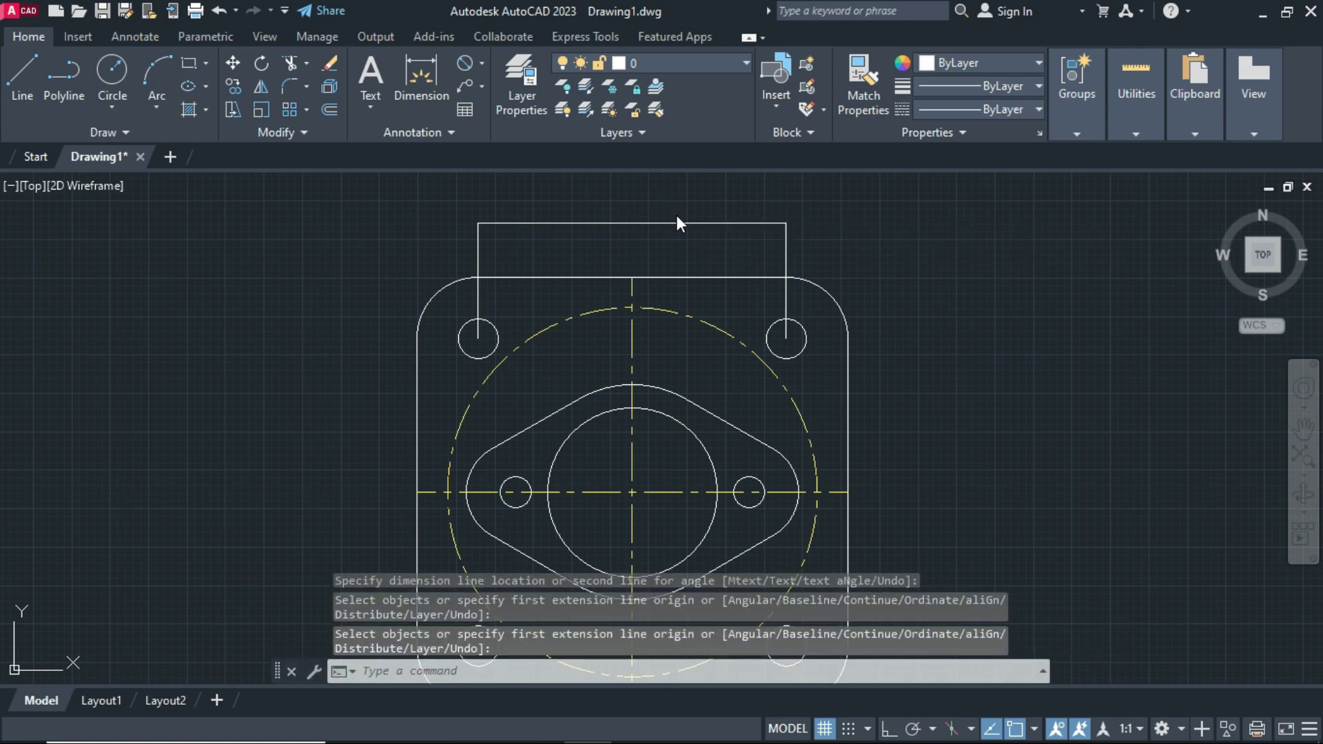
# Give the Standard dimension style text height 1 and 0 precision, and make it current
pyautogui.click(867, 339)
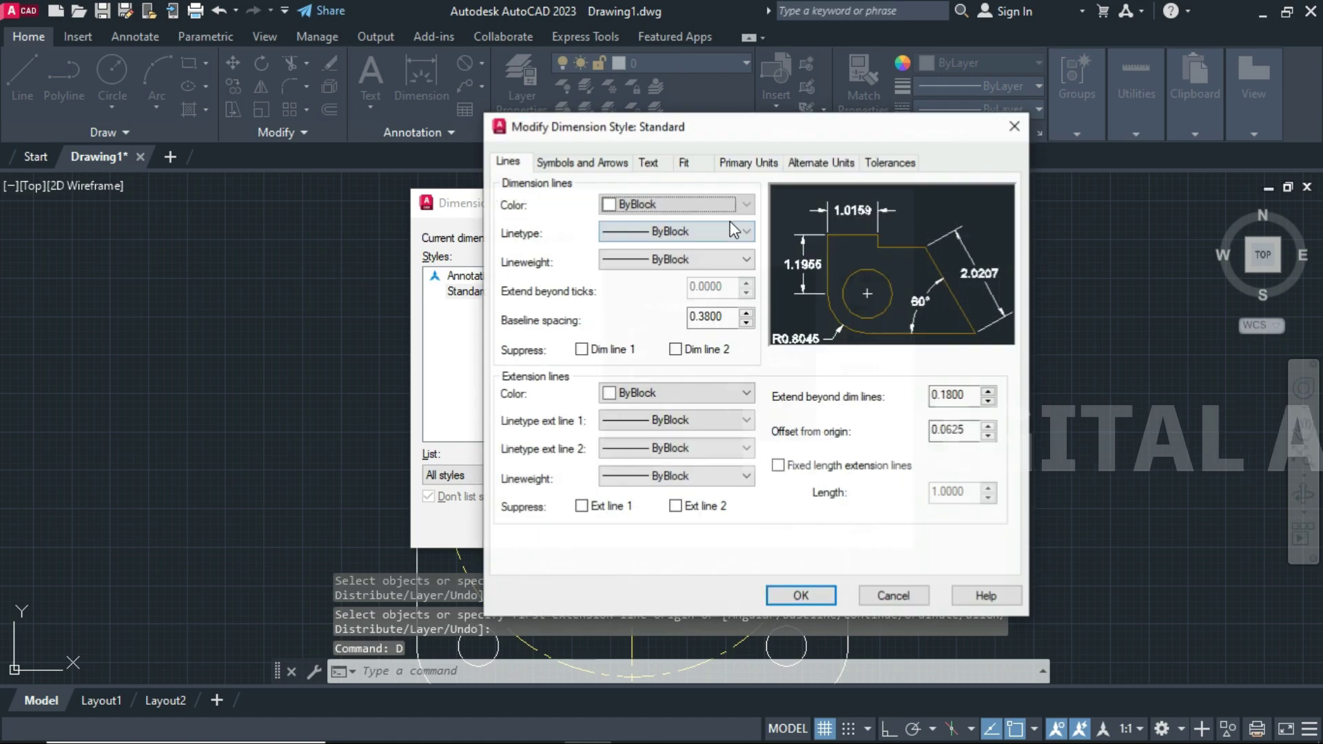
pyautogui.click(648, 162)
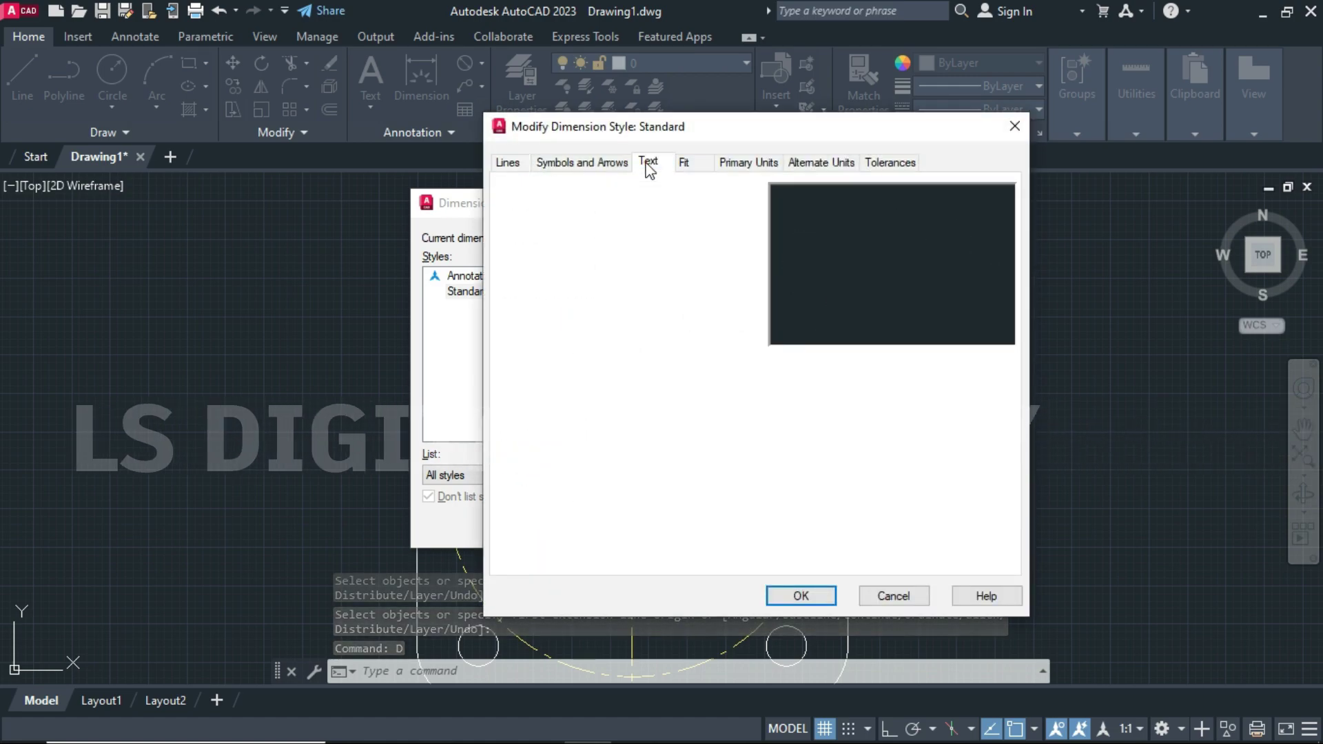
pyautogui.doubleClick(710, 301)
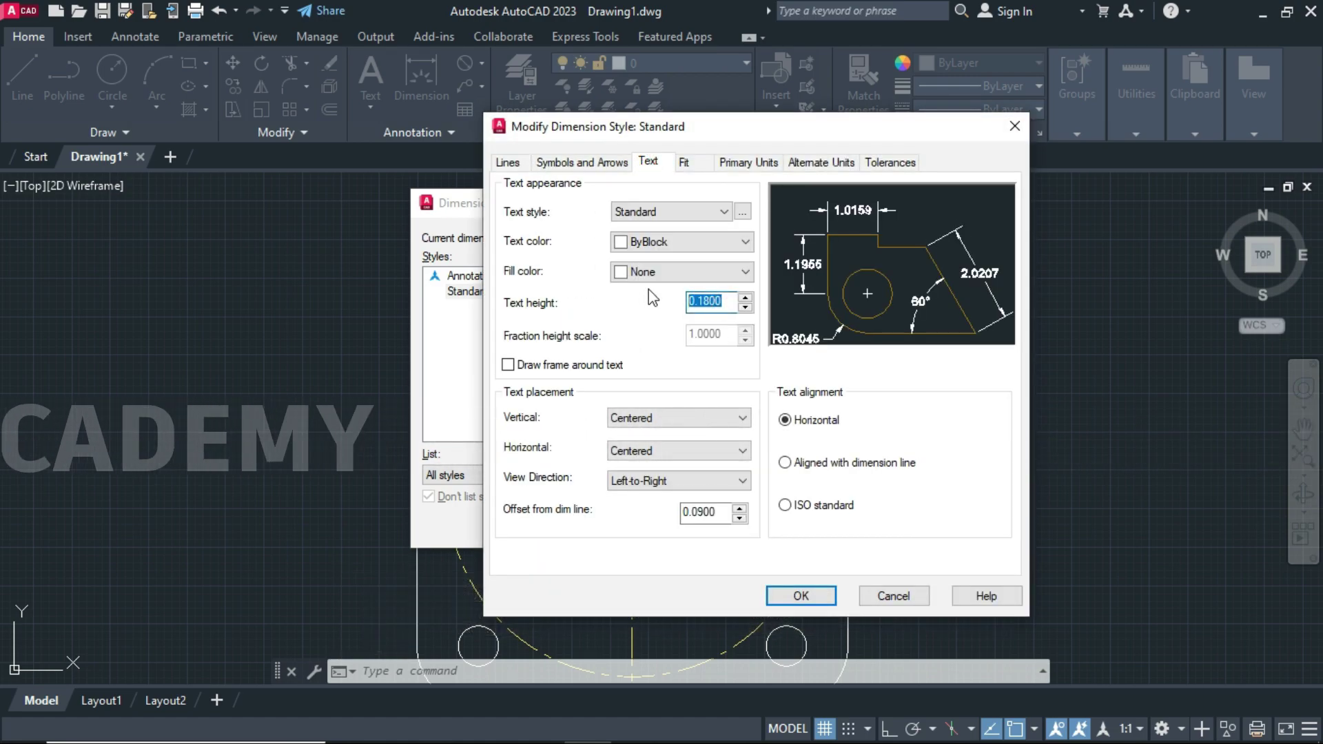
pyautogui.write('1')
pyautogui.click(759, 163)
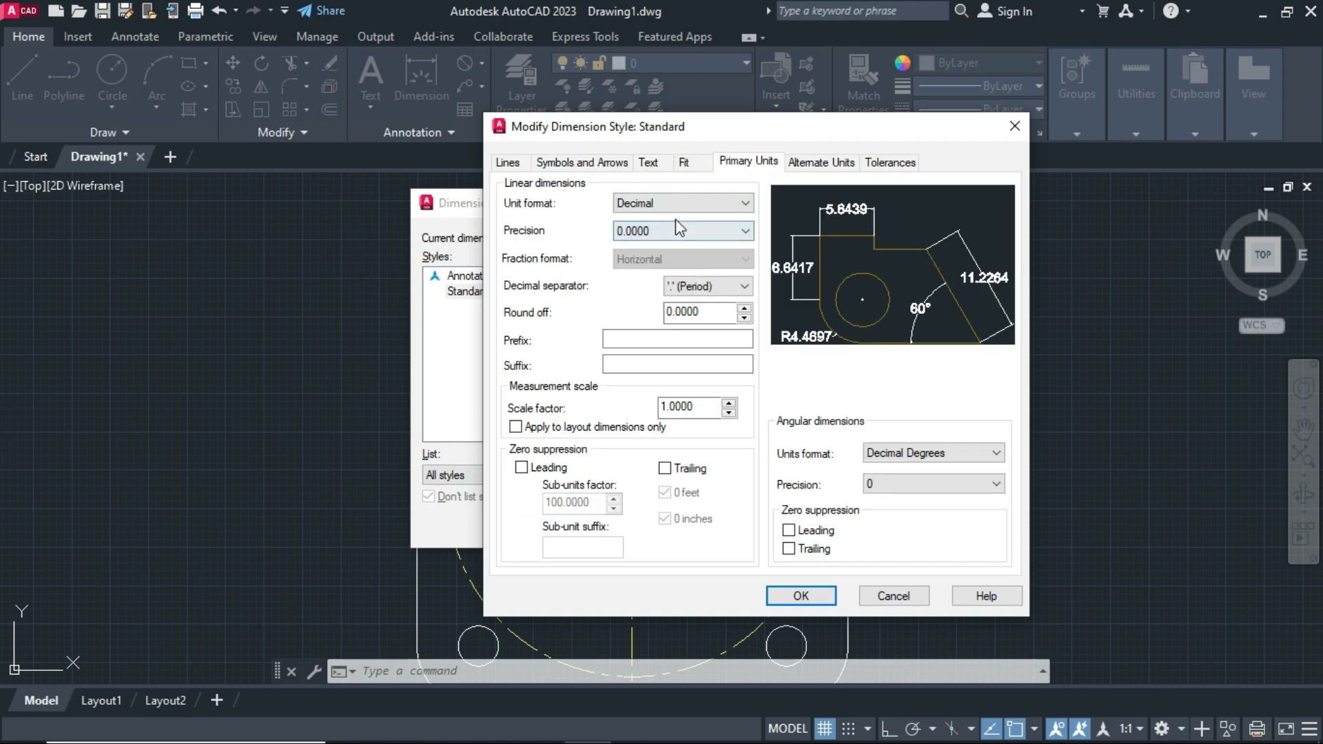
pyautogui.click(679, 232)
pyautogui.click(652, 256)
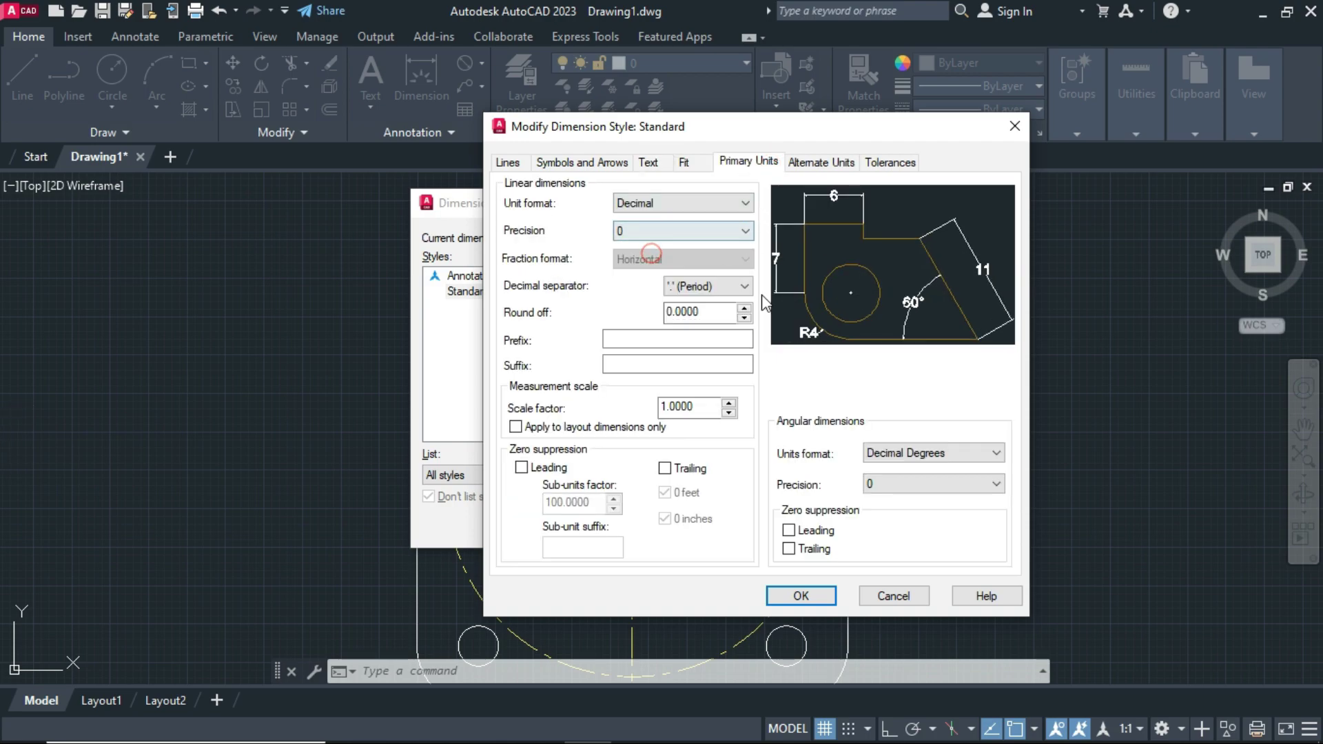
pyautogui.click(803, 597)
pyautogui.click(873, 273)
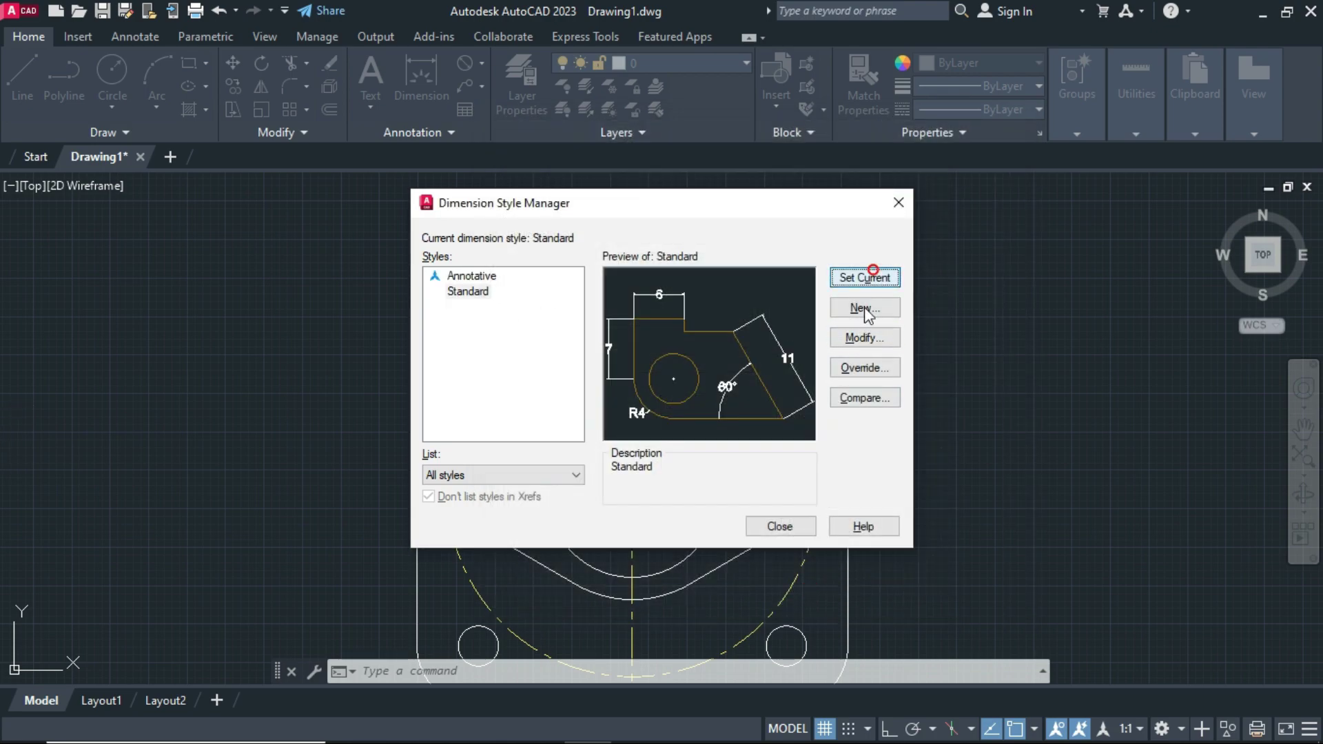
pyautogui.click(779, 525)
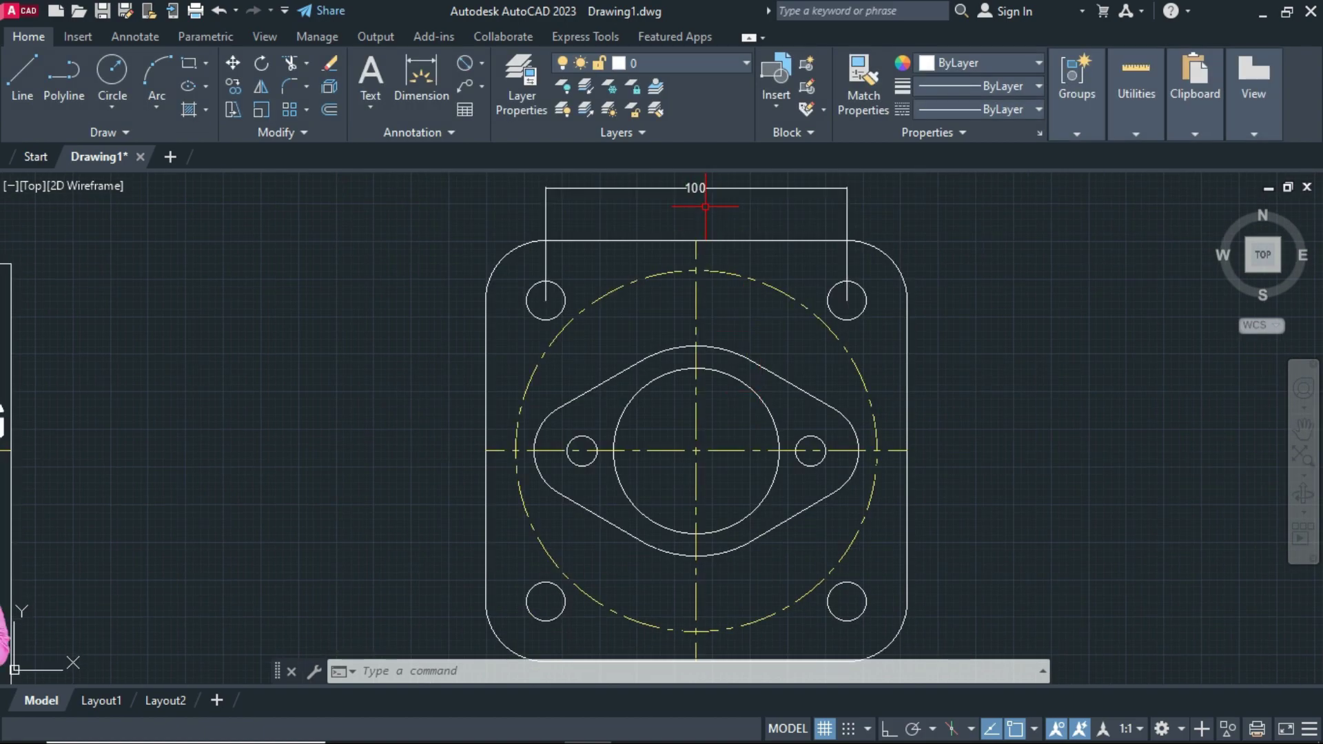
# Add the 38 linear dimension from the plate centre to the right lug hole
pyautogui.click(426, 79)
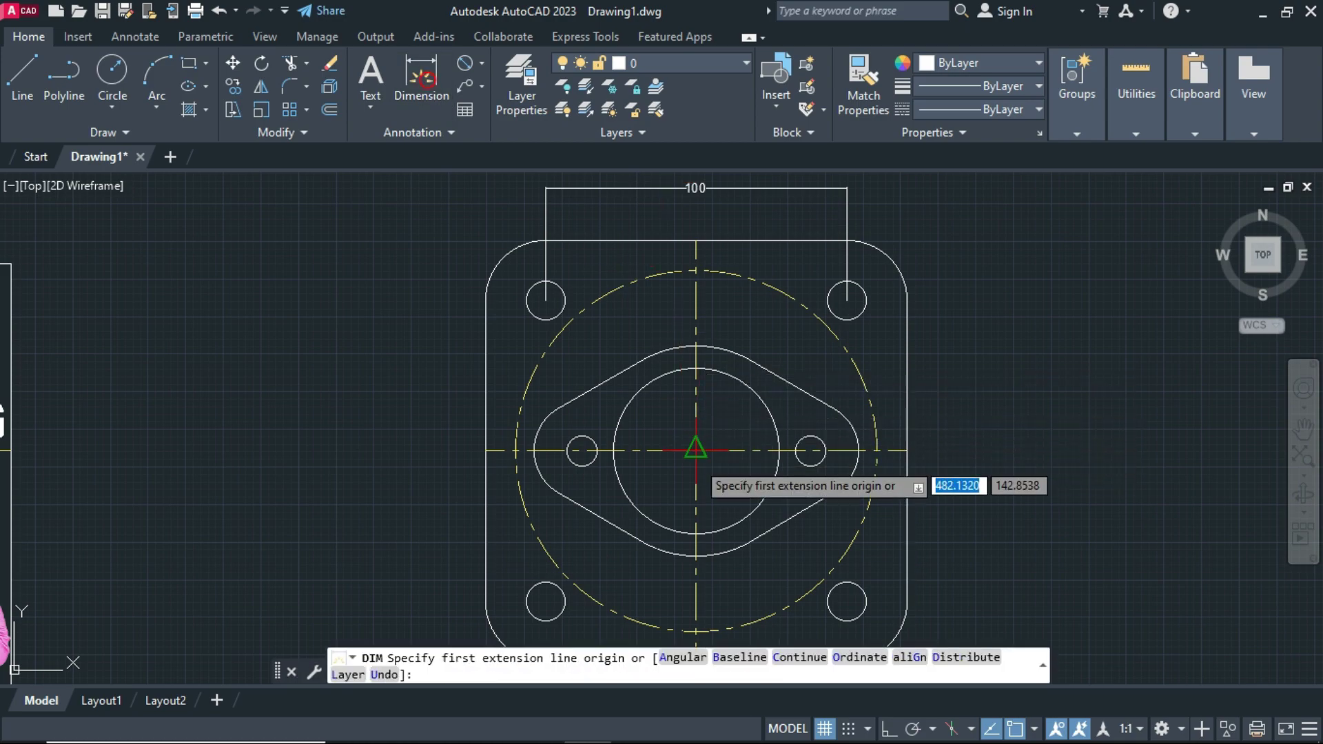
pyautogui.click(696, 458)
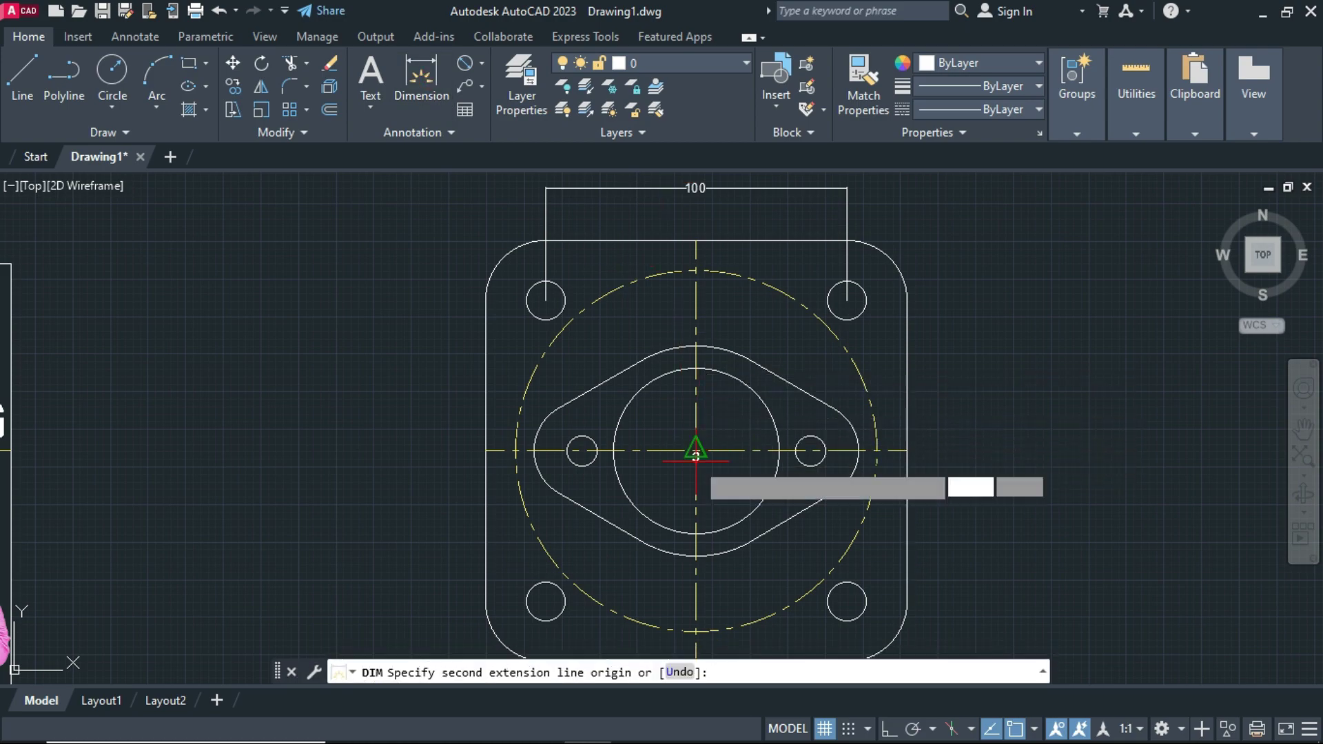
pyautogui.click(811, 451)
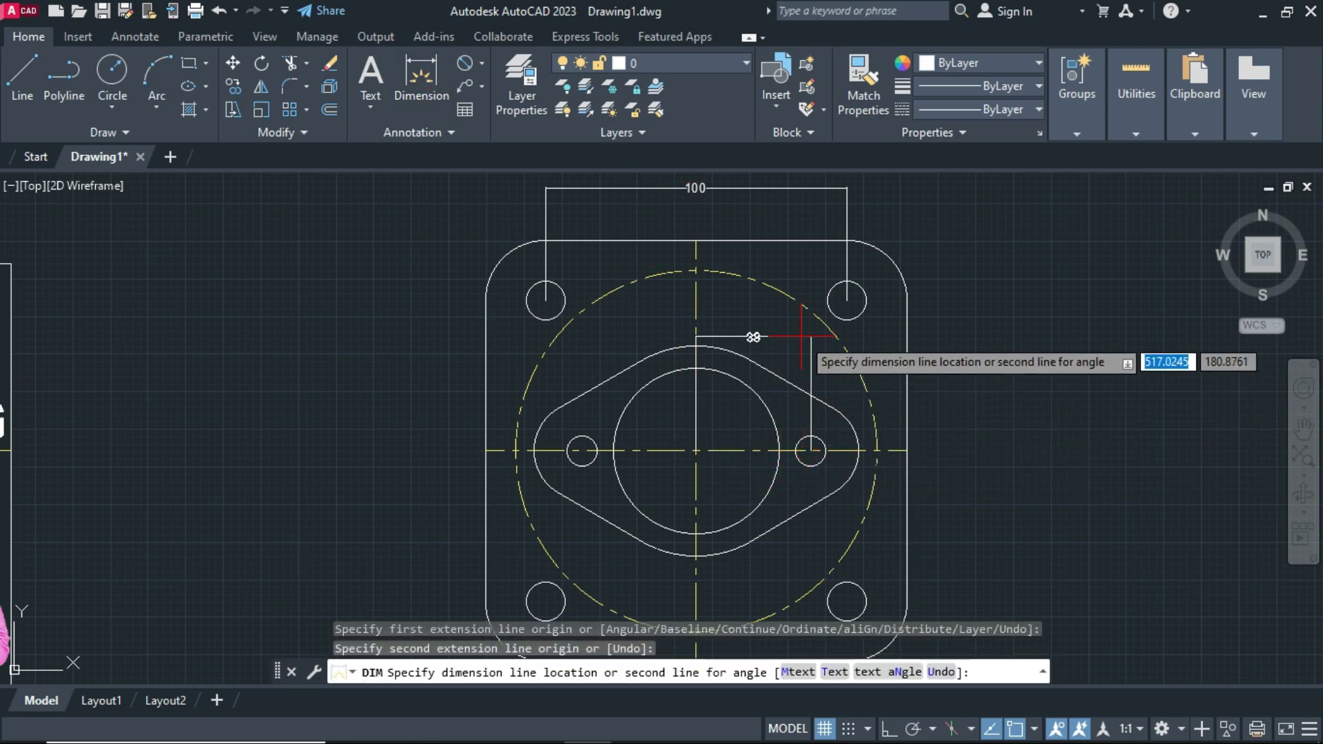
pyautogui.click(803, 336)
# Add diameter dimensions Ø13, Ø55 and Ø70 to the corner hole, central circle and lower arc
pyautogui.click(465, 64)
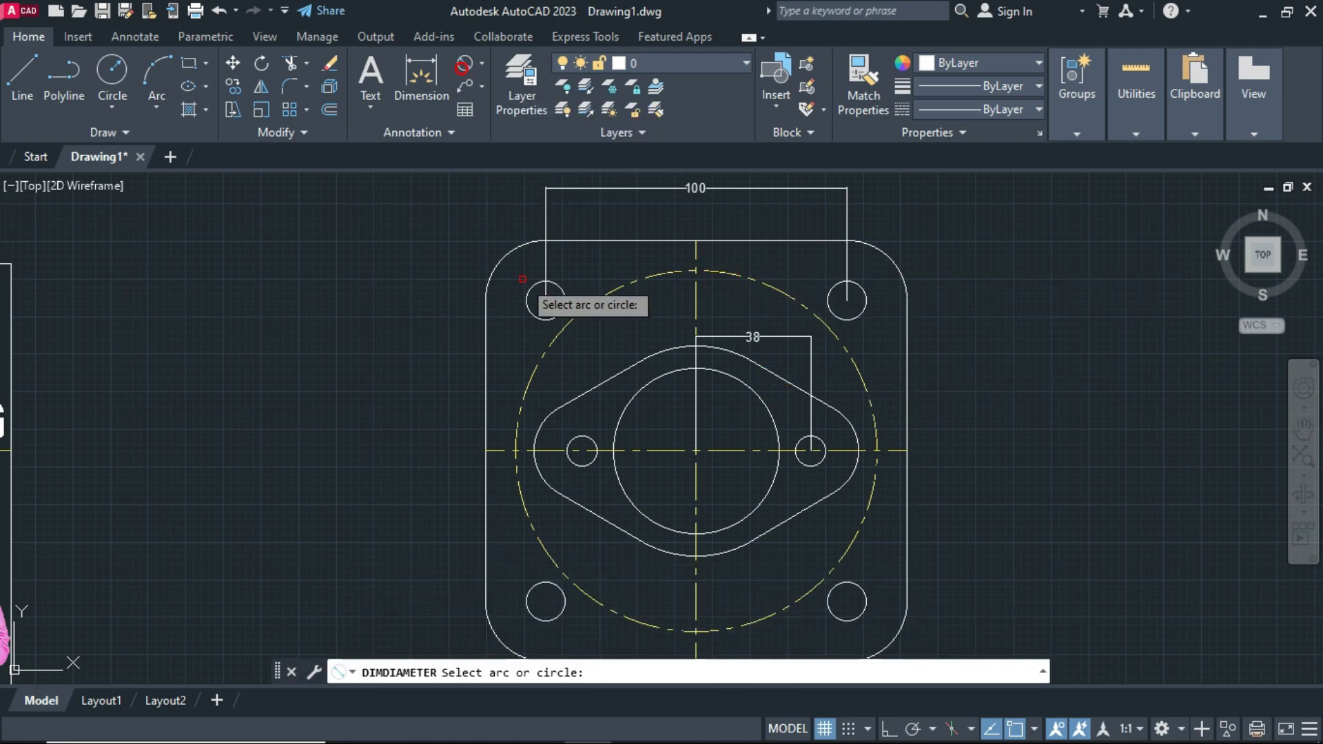
pyautogui.click(536, 316)
pyautogui.click(451, 293)
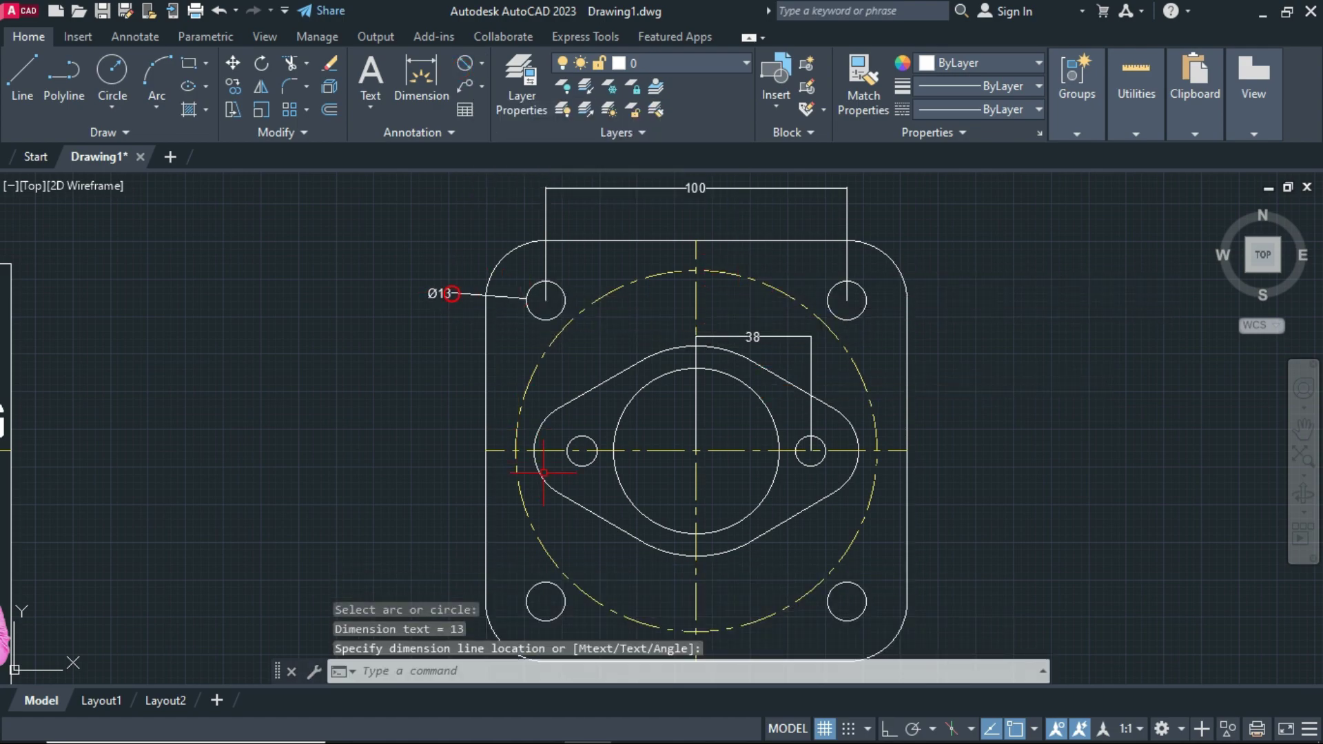
pyautogui.press('Return')
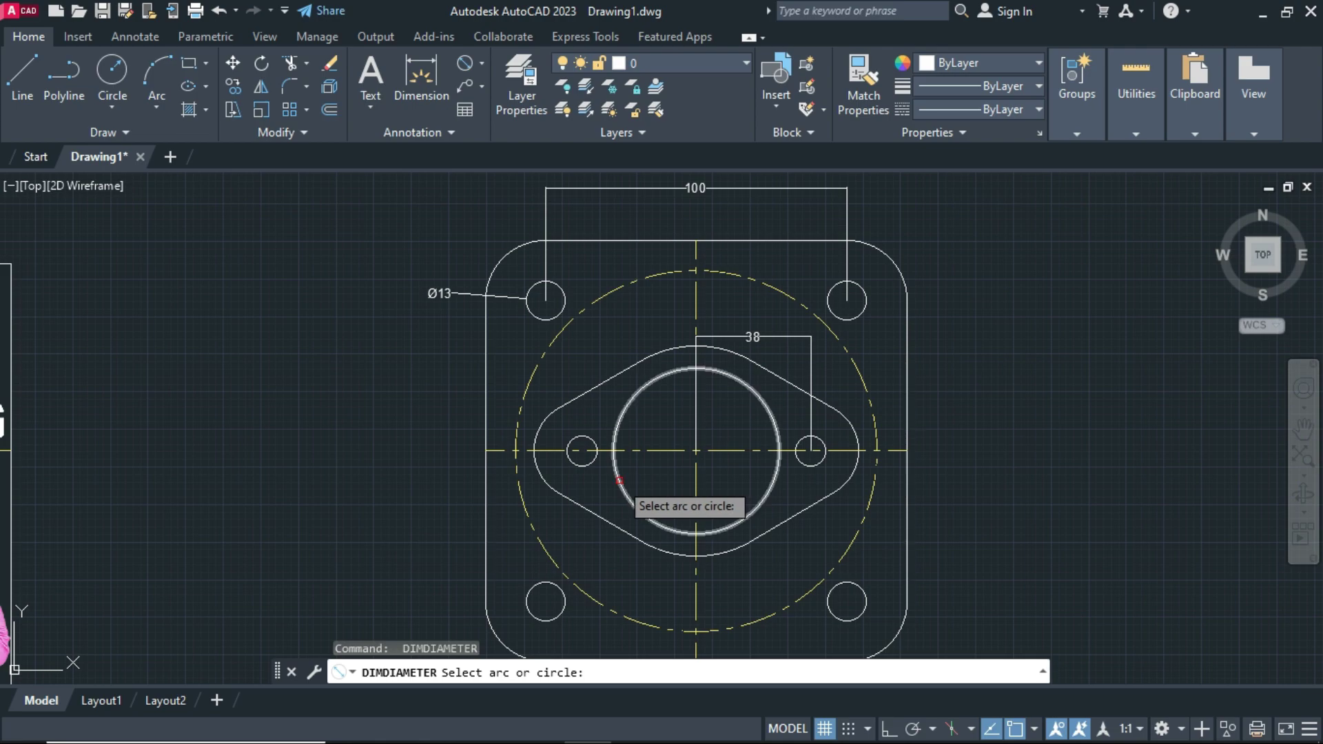
pyautogui.click(625, 500)
pyautogui.click(454, 517)
pyautogui.press('Return')
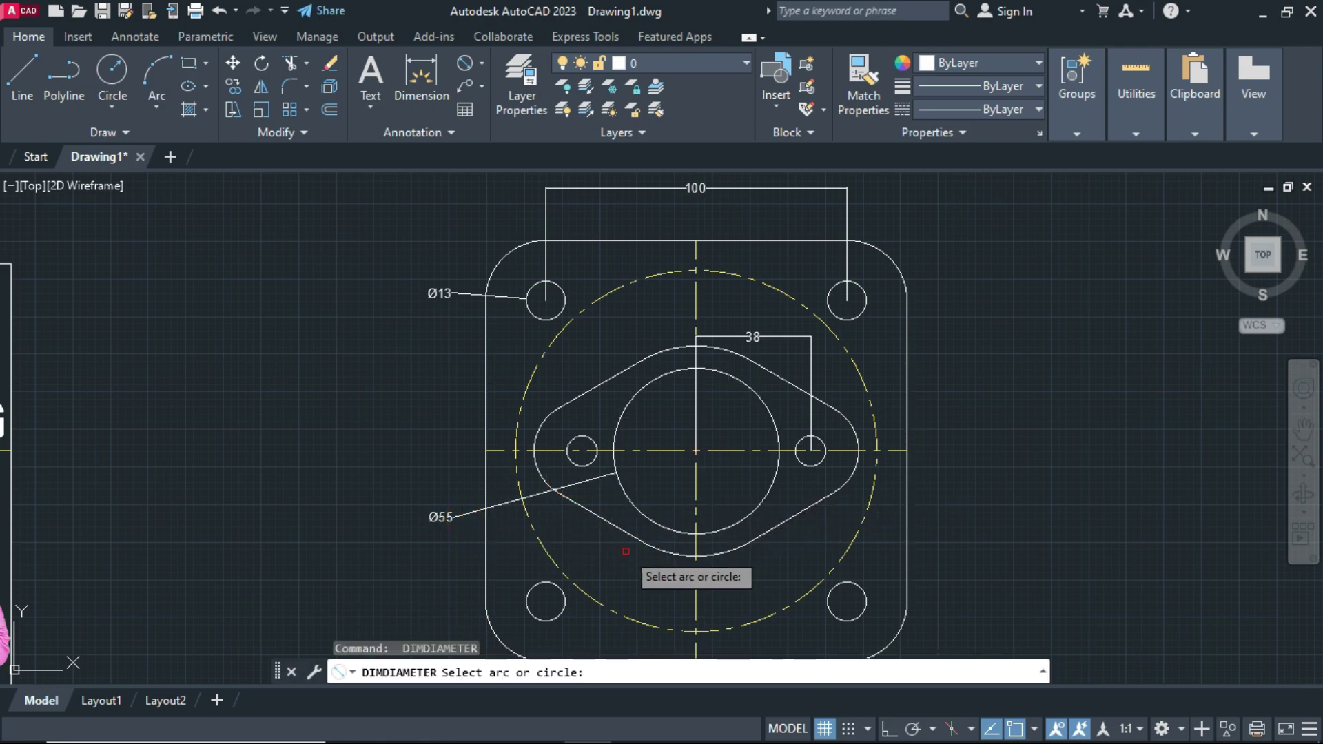
pyautogui.click(663, 556)
pyautogui.moveTo(663, 557)
pyautogui.mouseDown(button='middle')
pyautogui.moveTo(691, 421)
pyautogui.moveTo(704, 545)
pyautogui.mouseUp(button='middle')
pyautogui.click(649, 560)
pyautogui.press('Return')
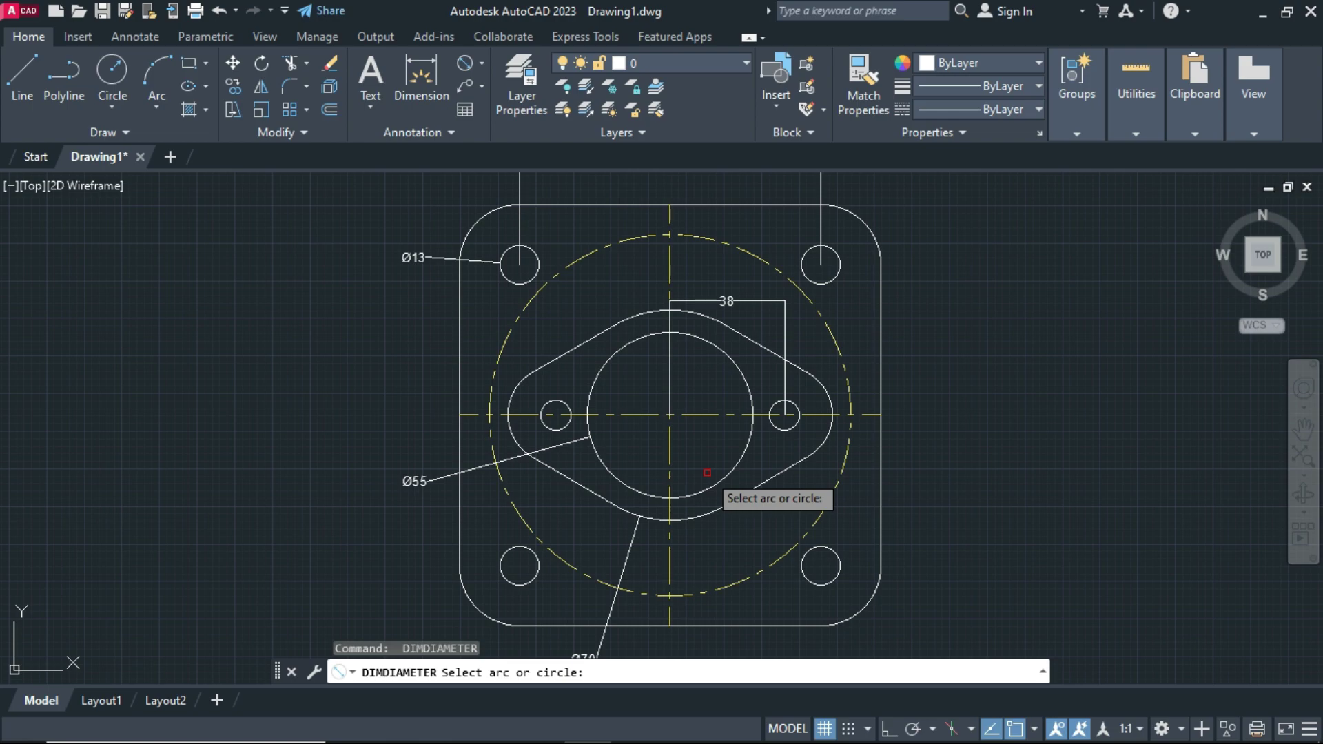
# Add radius dimensions R5 on the right lug hole and R16 on the right lug arc
pyautogui.press('Escape')
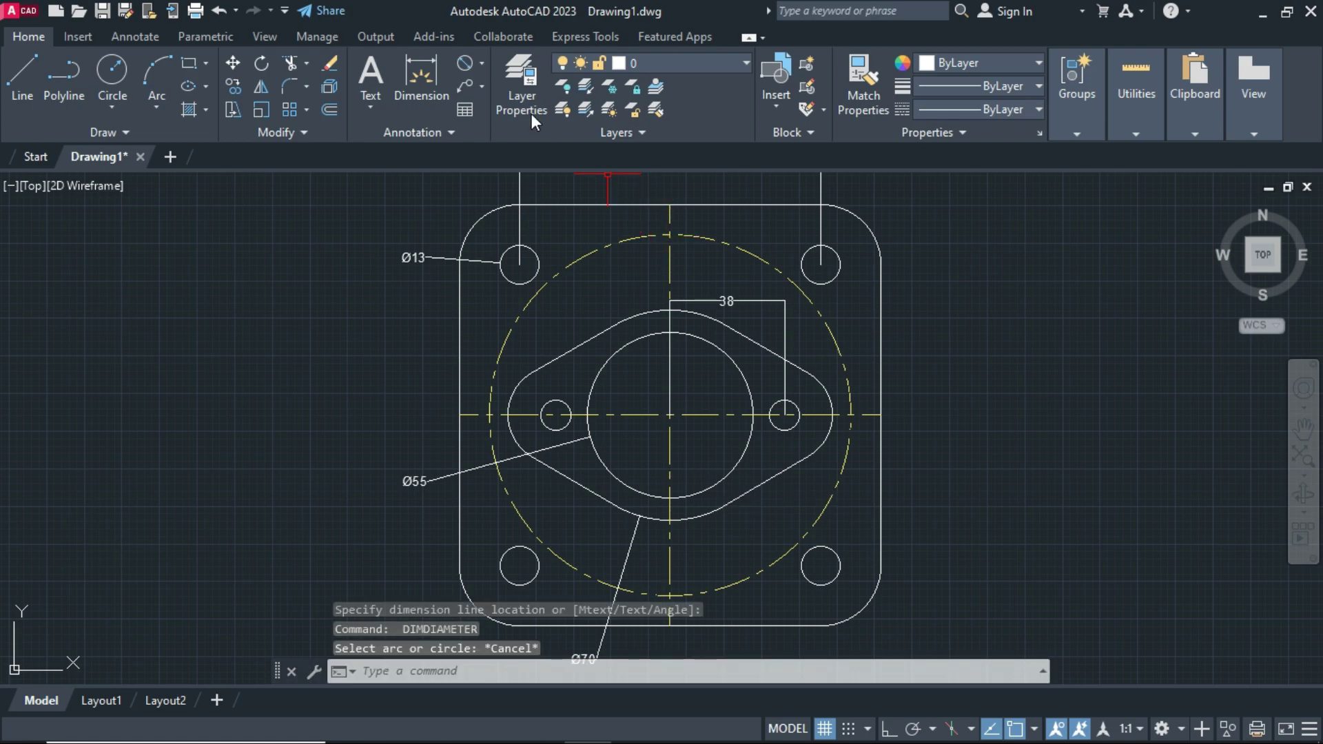
pyautogui.click(482, 64)
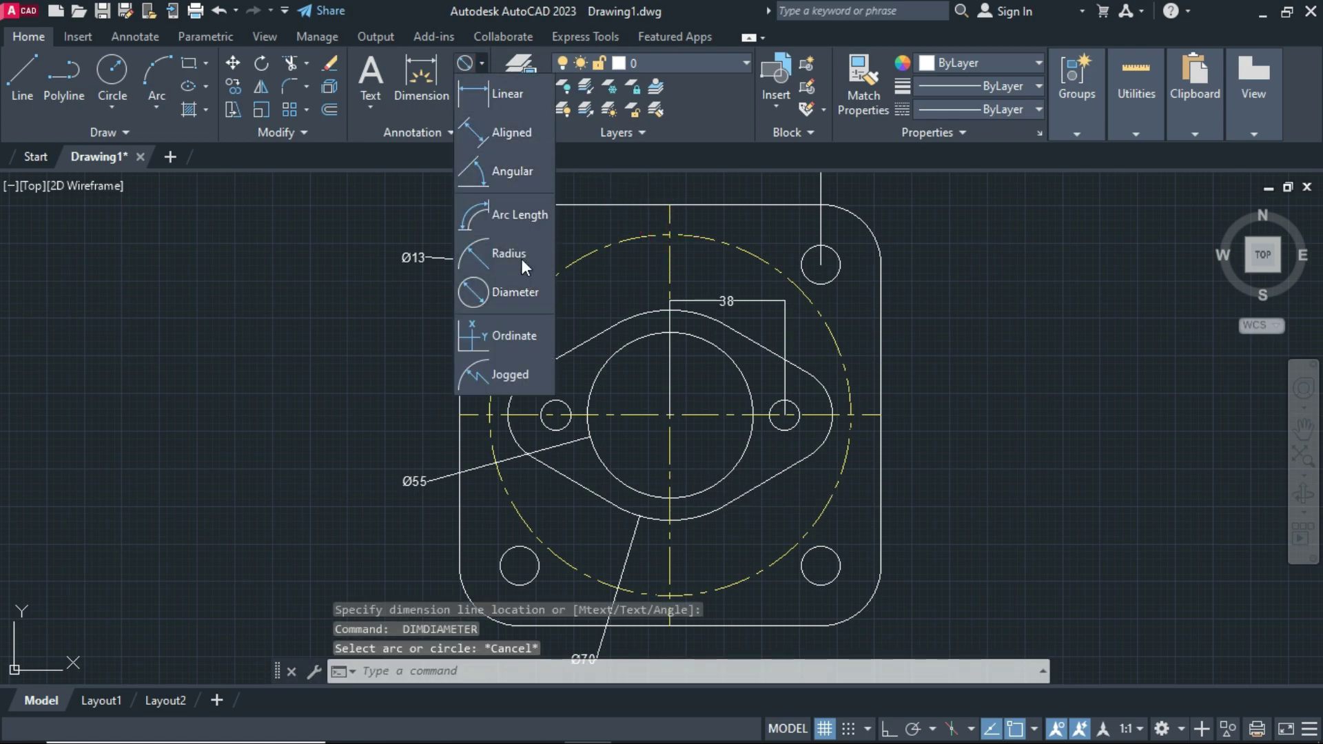
pyautogui.click(521, 258)
pyautogui.click(792, 424)
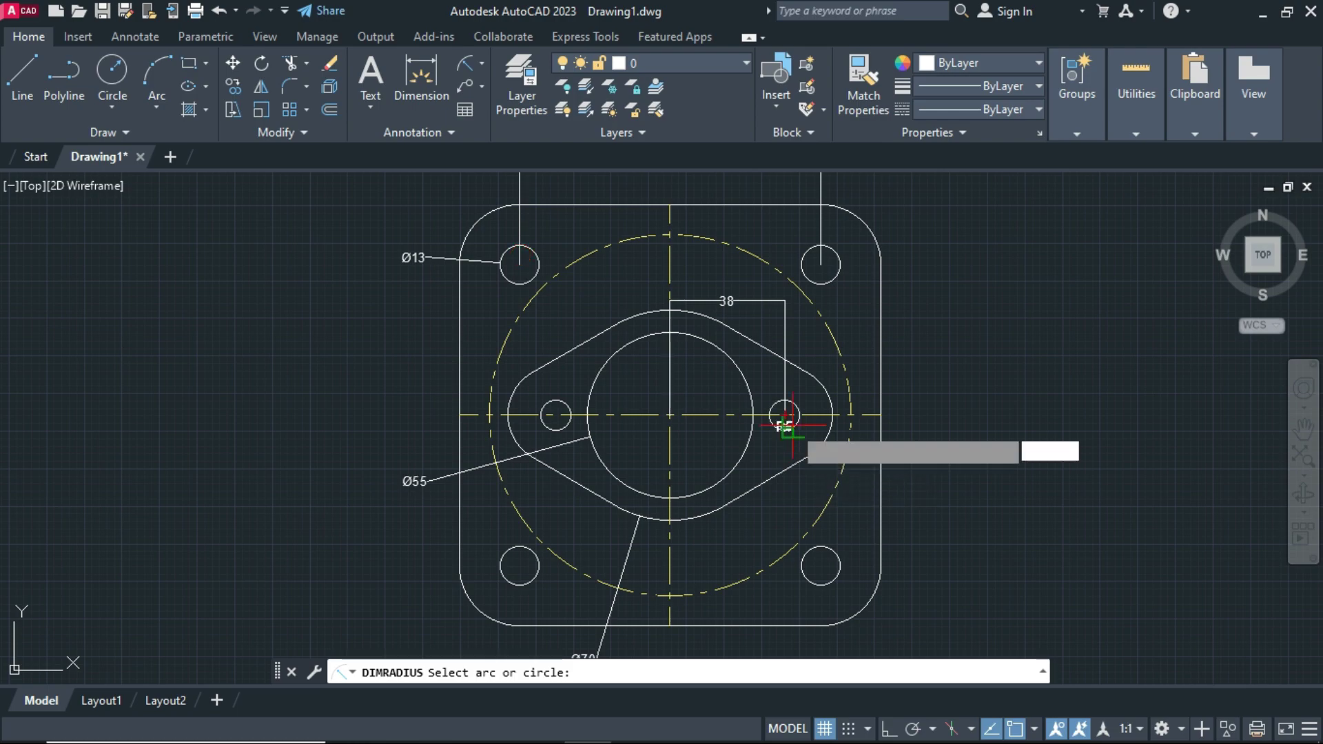
pyautogui.click(940, 466)
pyautogui.press('Return')
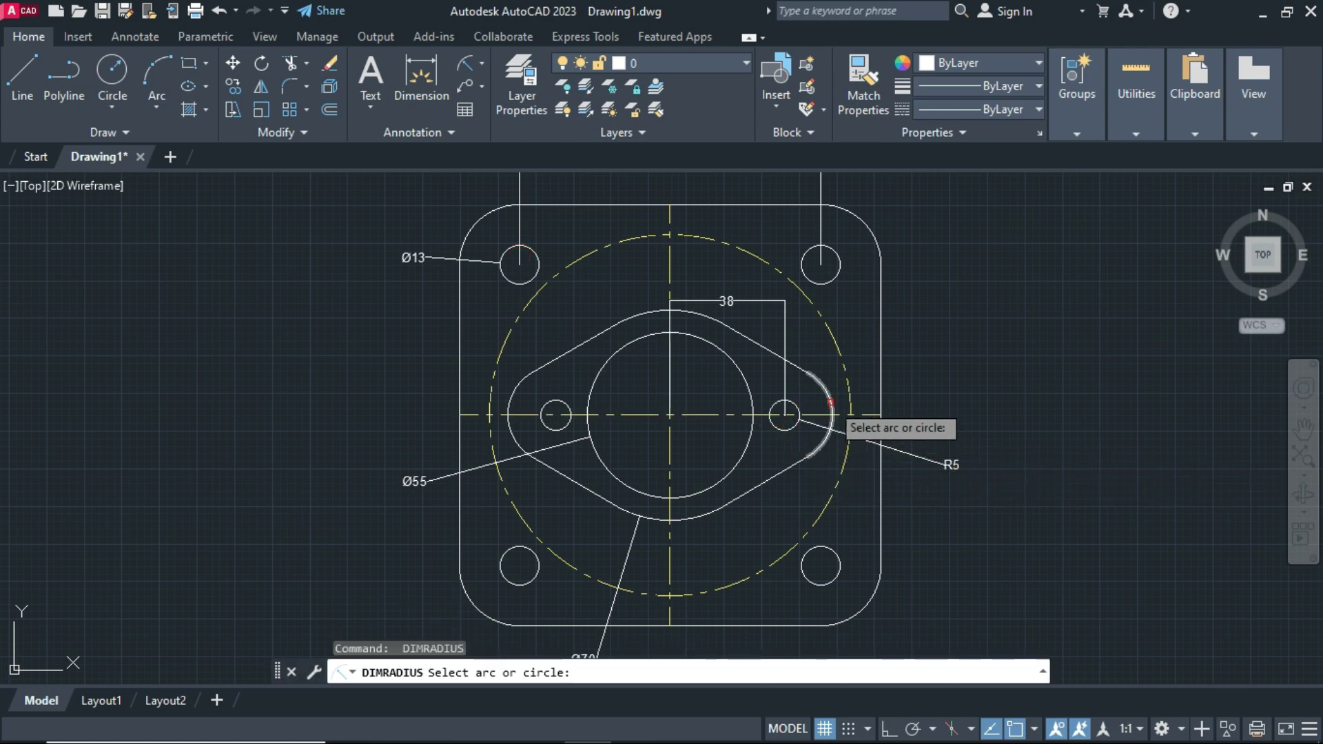
pyautogui.click(831, 403)
pyautogui.click(969, 377)
# Add radius dimensions R60 on the dashed bolt circle and R20 on the top-right corner
pyautogui.press('Return')
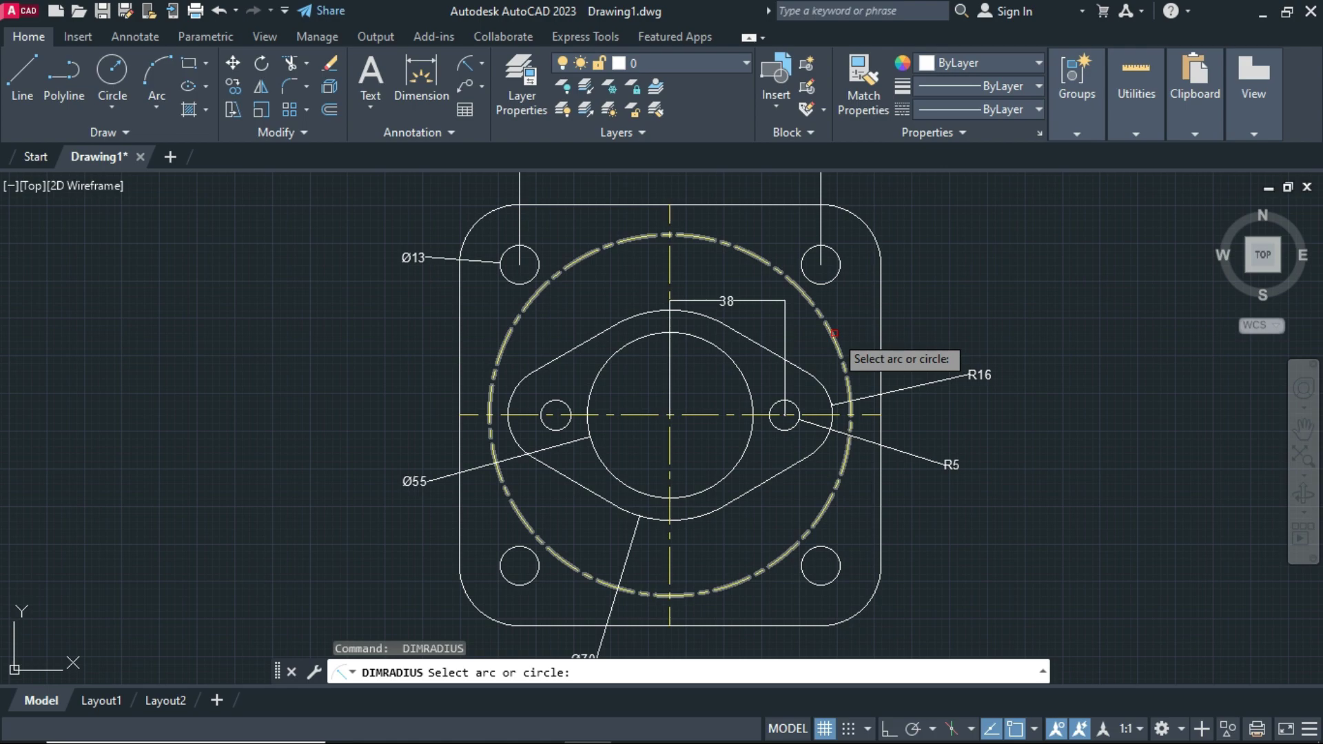
pyautogui.click(834, 335)
pyautogui.click(940, 312)
pyautogui.press('Return')
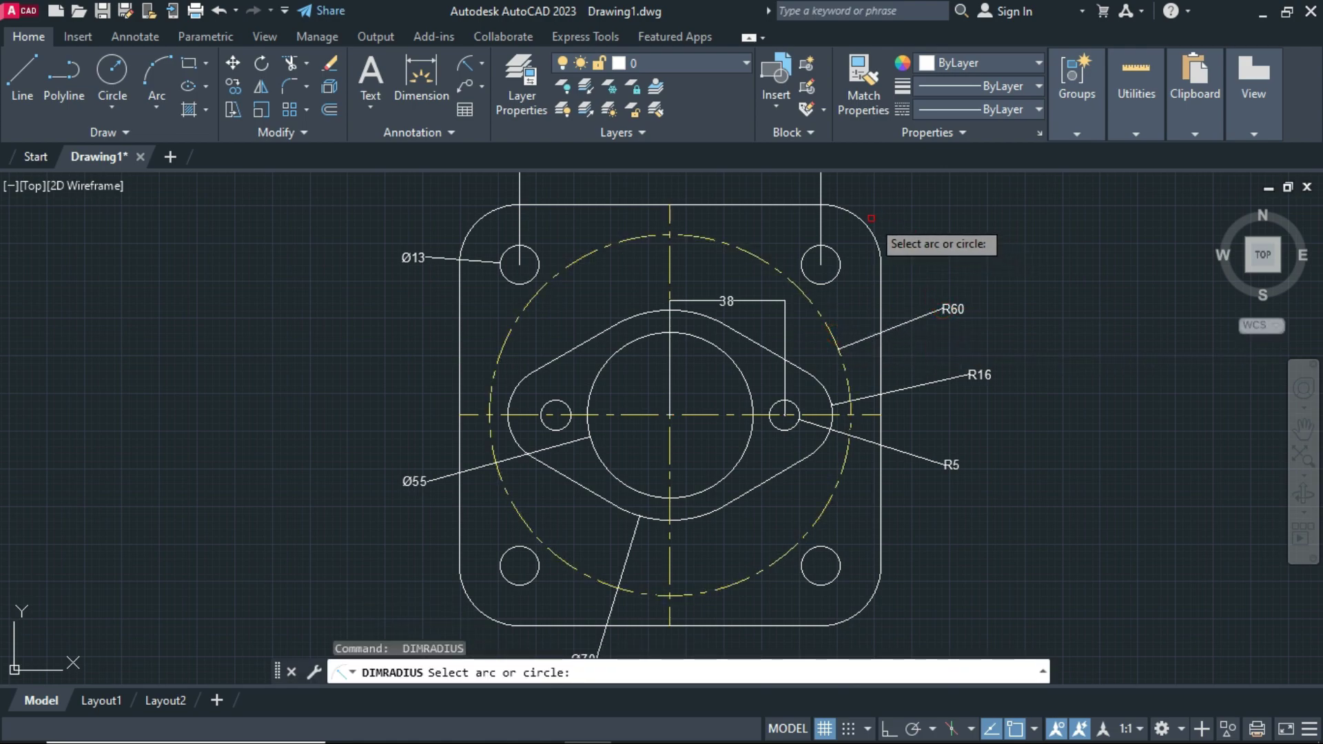
pyautogui.click(870, 222)
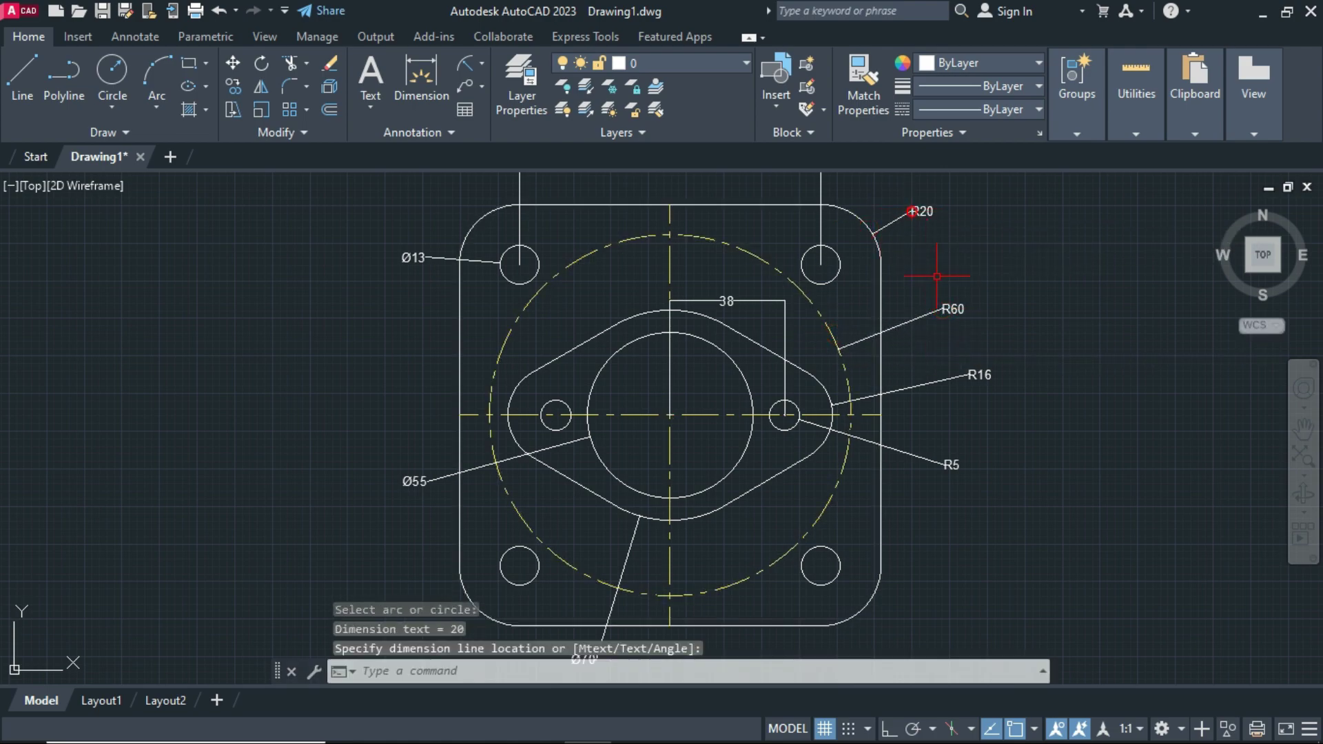
pyautogui.press('Escape')
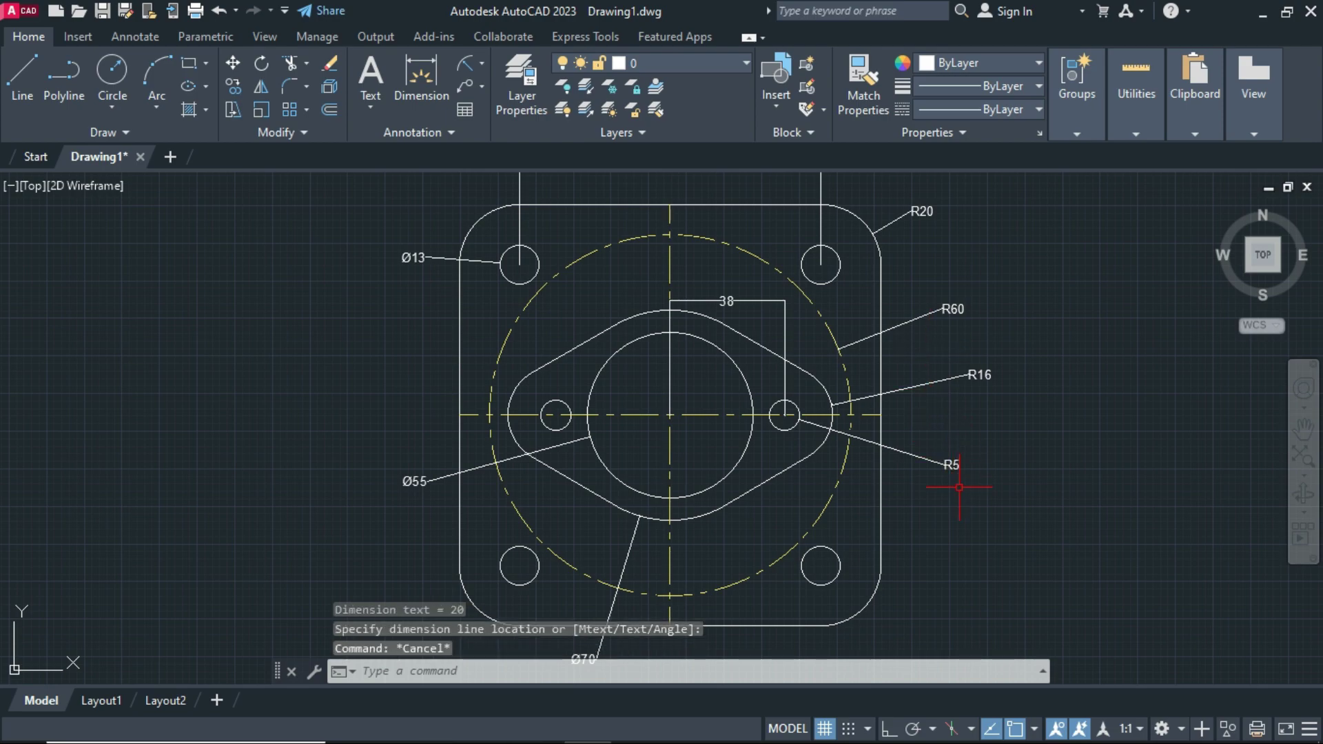
pyautogui.scroll(-2, 960, 487)
pyautogui.scroll(2, 953, 483)
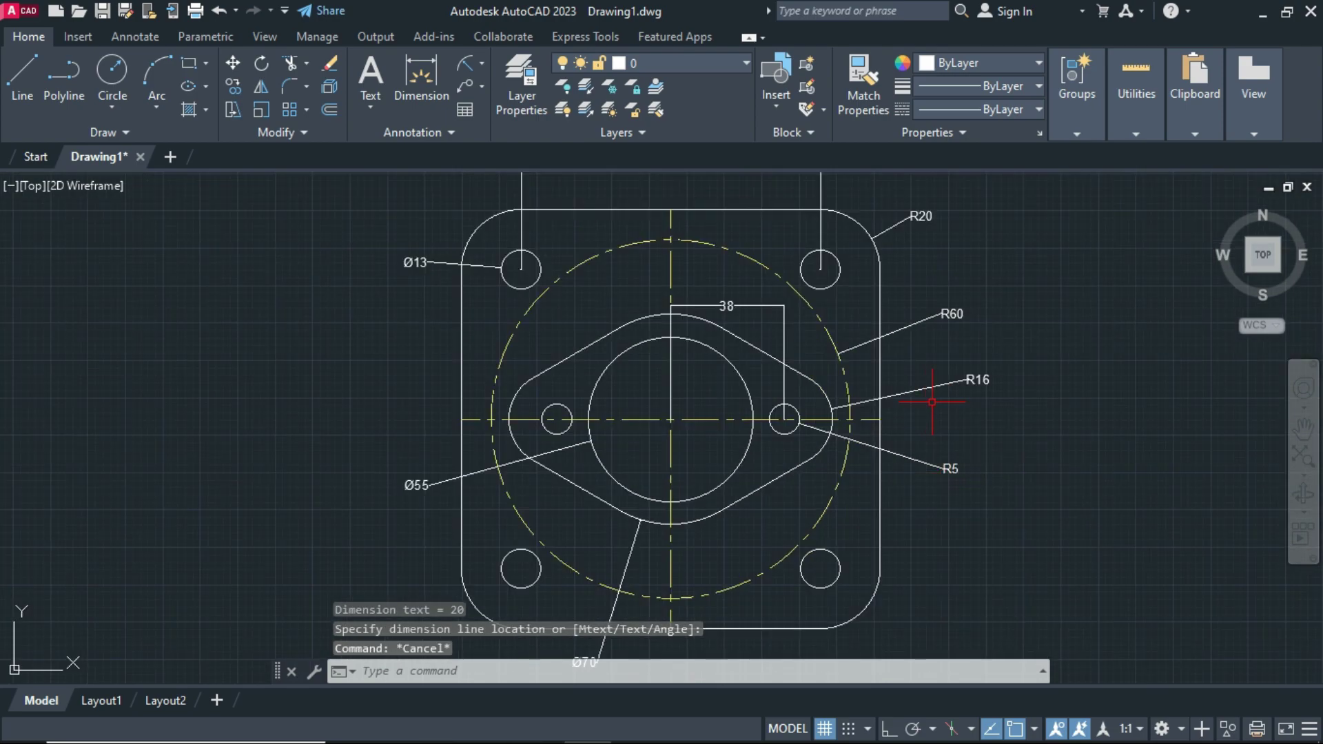